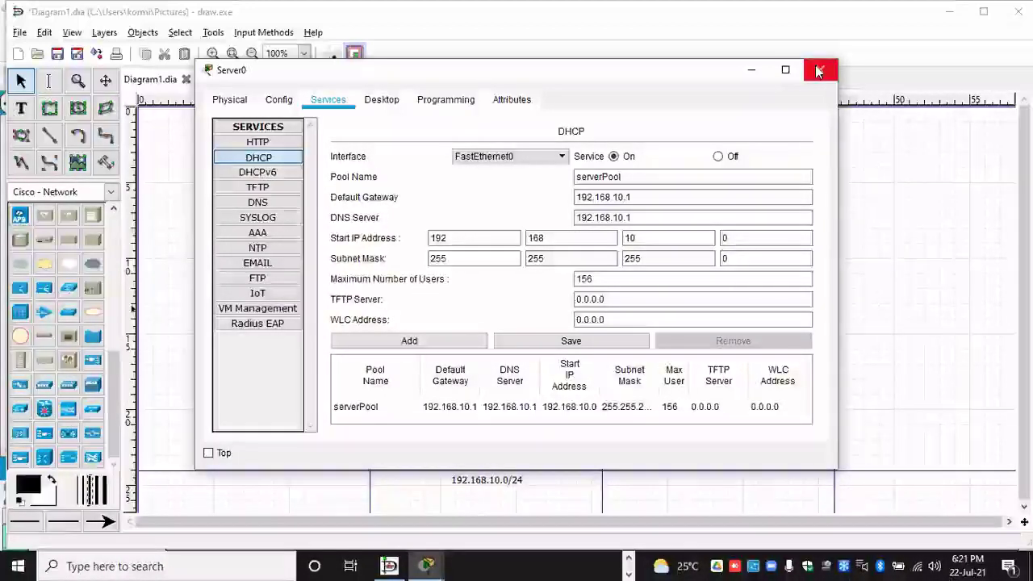
Step: Close the Server0 DHCP settings window and switch to Cisco Packet Tracer to review the network topology
{"action": "left_click", "coordinate": [821, 70]}
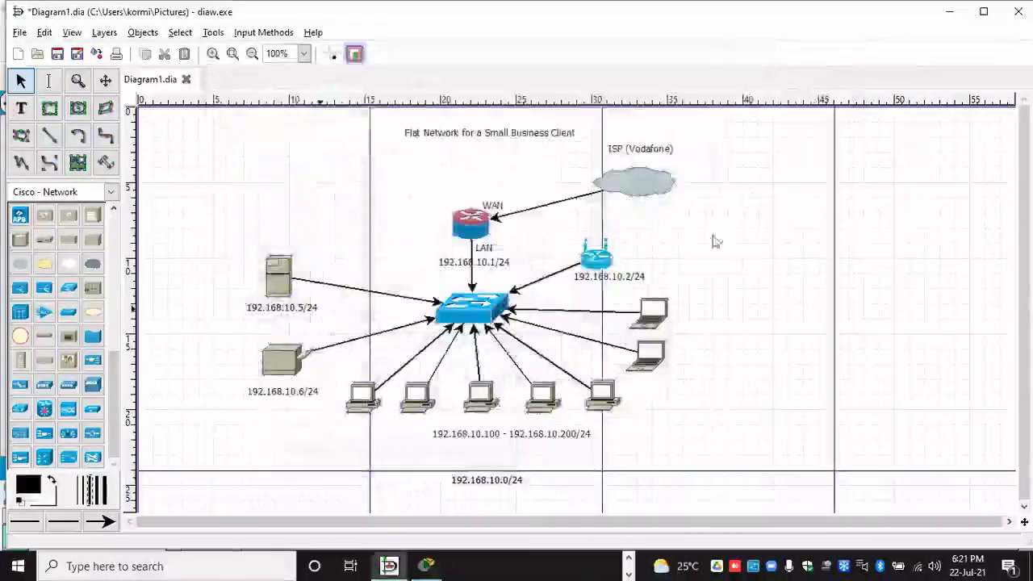
{"action": "left_click", "coordinate": [426, 565]}
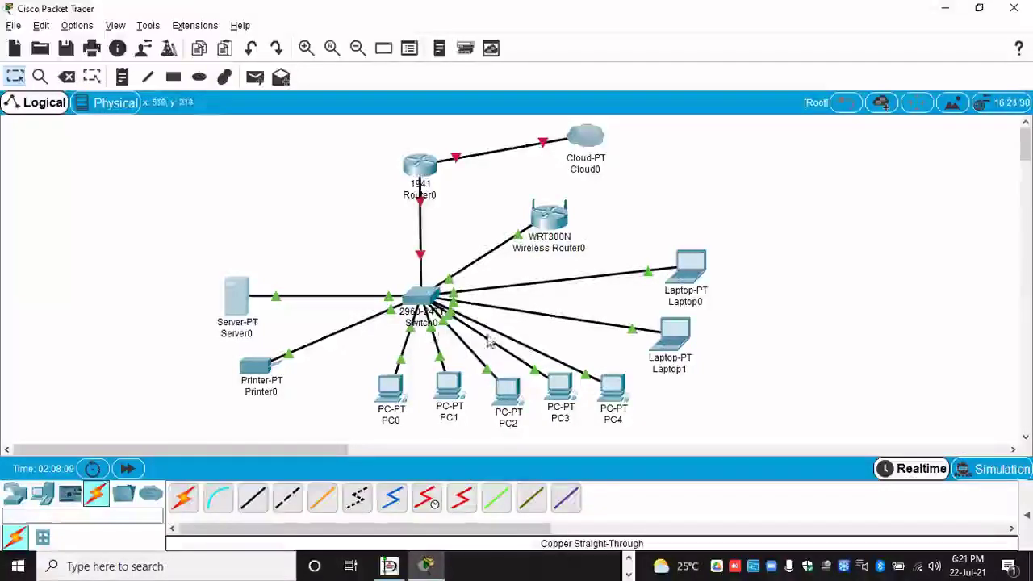
{"action": "mouse_move", "coordinate": [578, 388]}
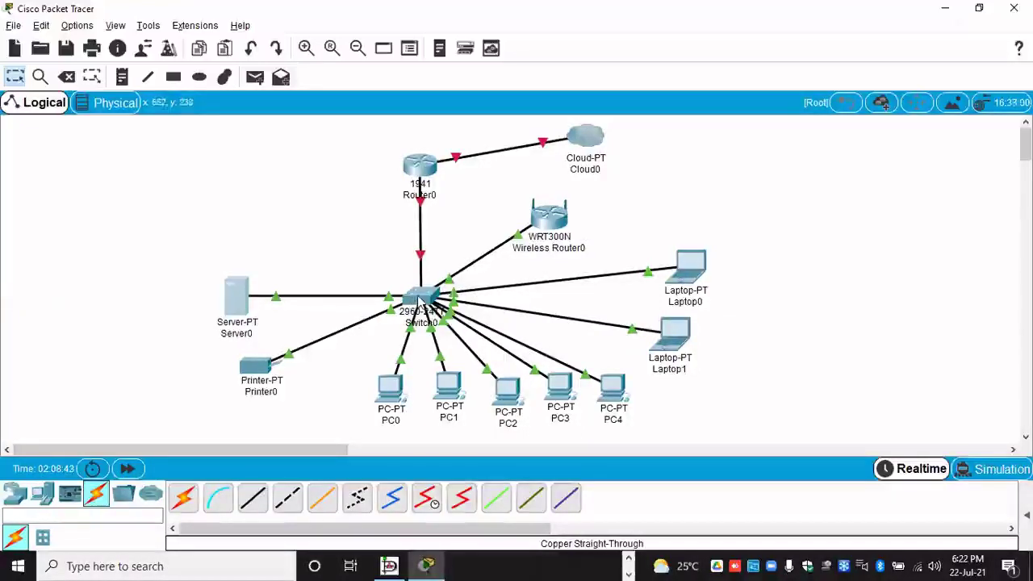
{"action": "mouse_move", "coordinate": [422, 299]}
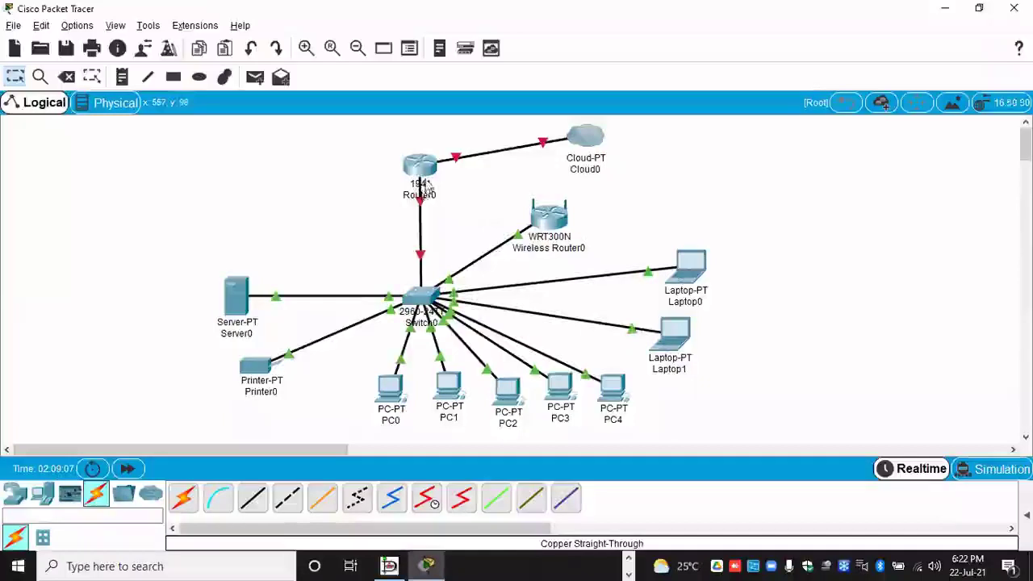
Step: Check Switch0's port summary in the topology and look at its physical device view
{"action": "mouse_move", "coordinate": [409, 167]}
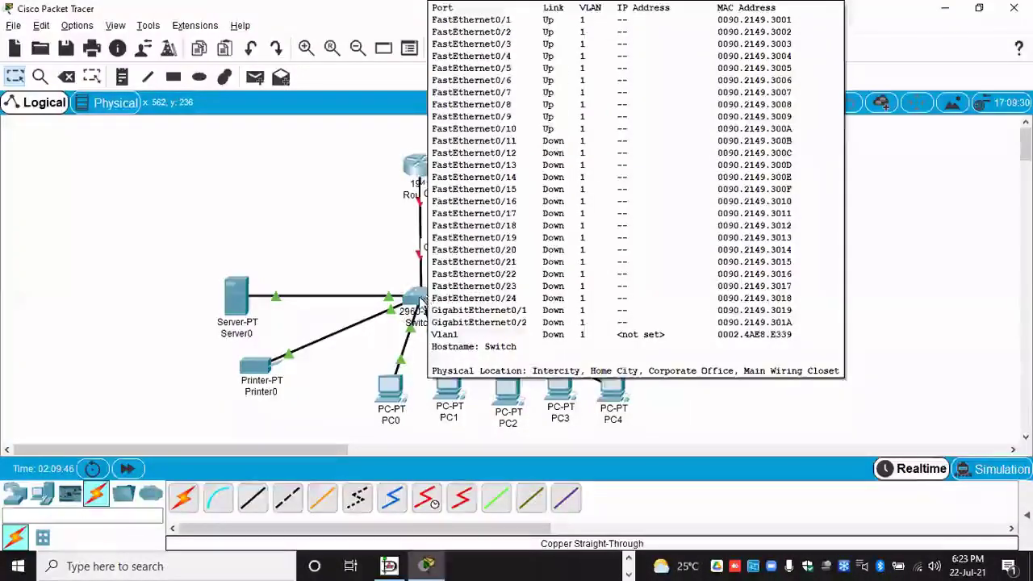
{"action": "left_click", "coordinate": [419, 301]}
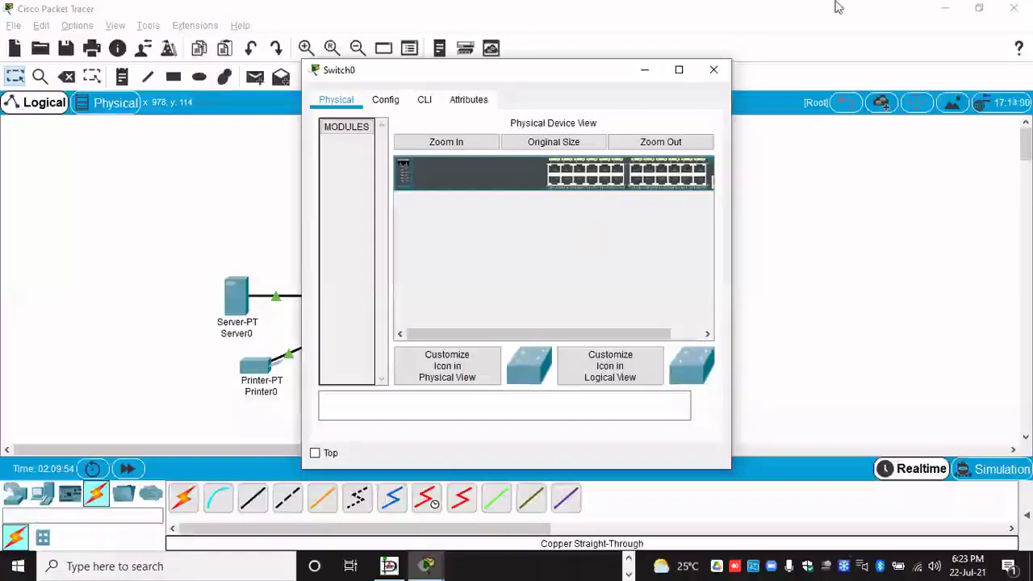
{"action": "left_click", "coordinate": [715, 73]}
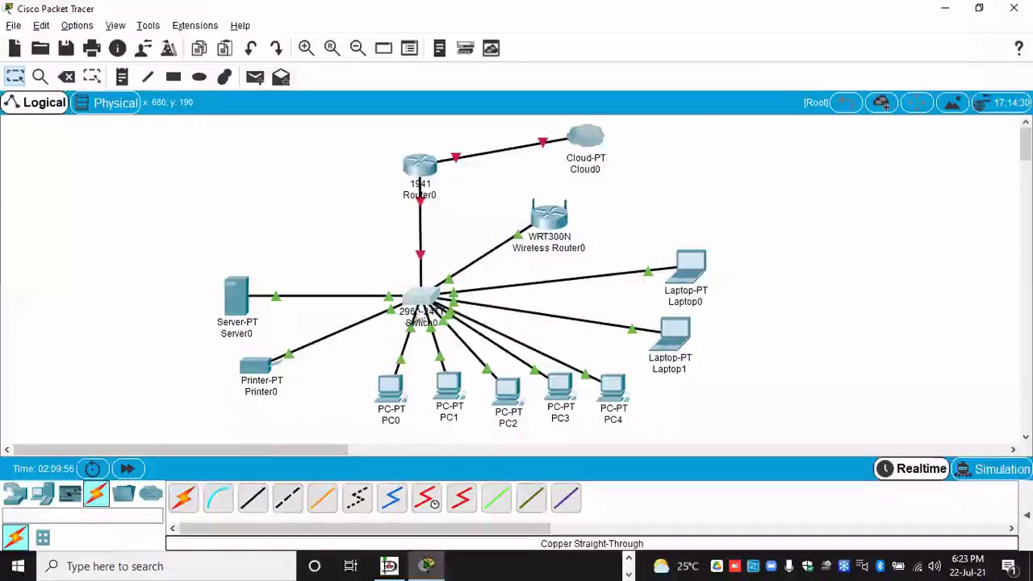
{"action": "mouse_move", "coordinate": [428, 312]}
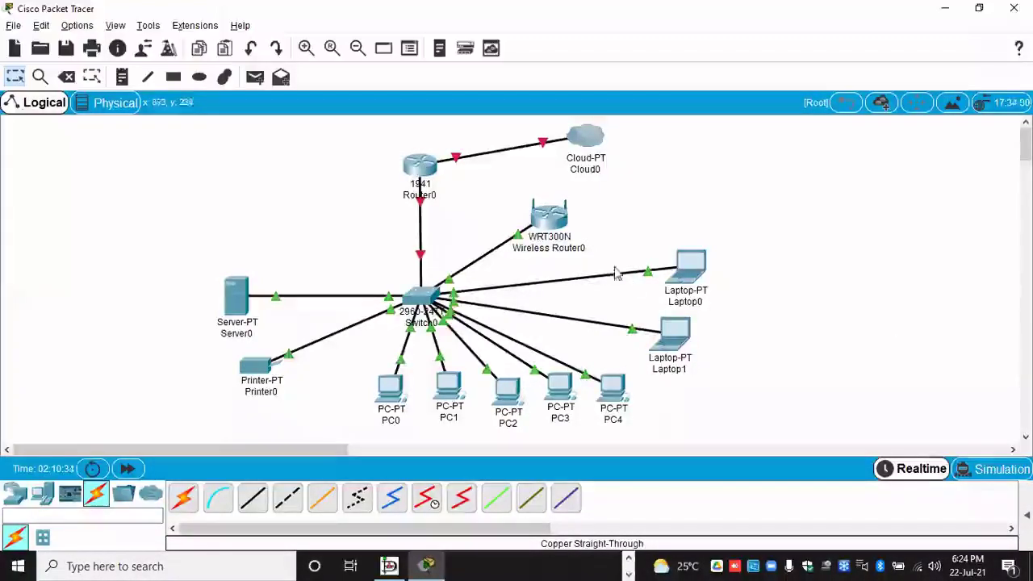
Step: Open Switch0's command line interface, bring up the user prompt and enter privileged mode with enable
{"action": "left_click", "coordinate": [424, 298]}
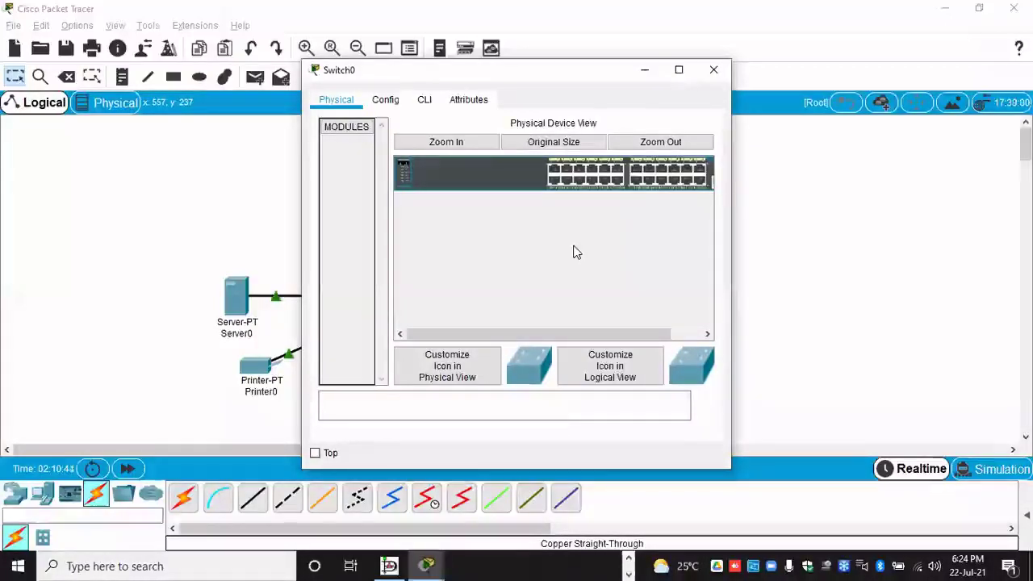
{"action": "left_click", "coordinate": [428, 103]}
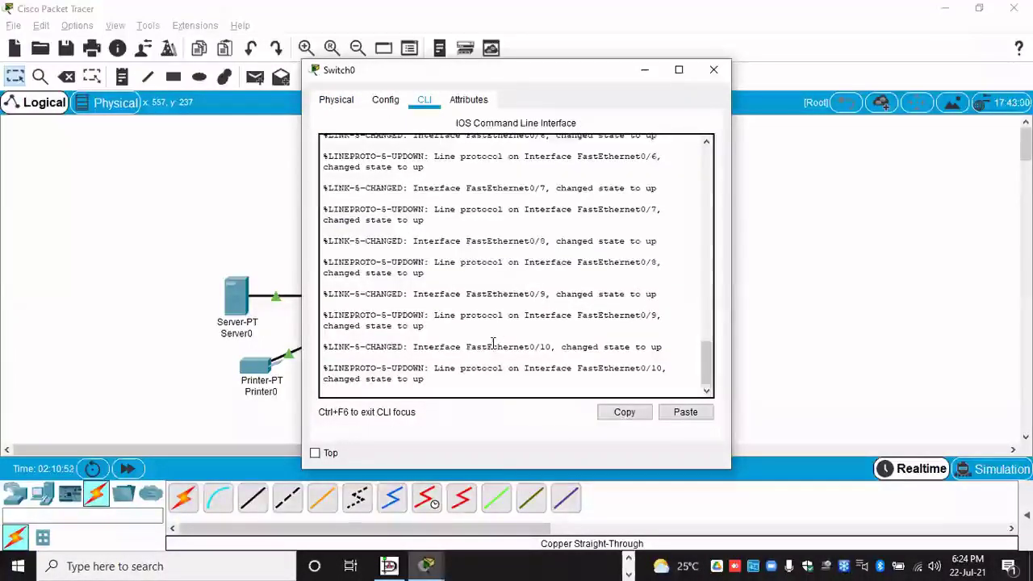
{"action": "key", "text": "Return"}
{"action": "key", "text": "Return"}
{"action": "key", "text": "Return"}
{"action": "key", "text": "Return"}
{"action": "key", "text": "Return"}
{"action": "key", "text": "Return"}
{"action": "key", "text": "Return"}
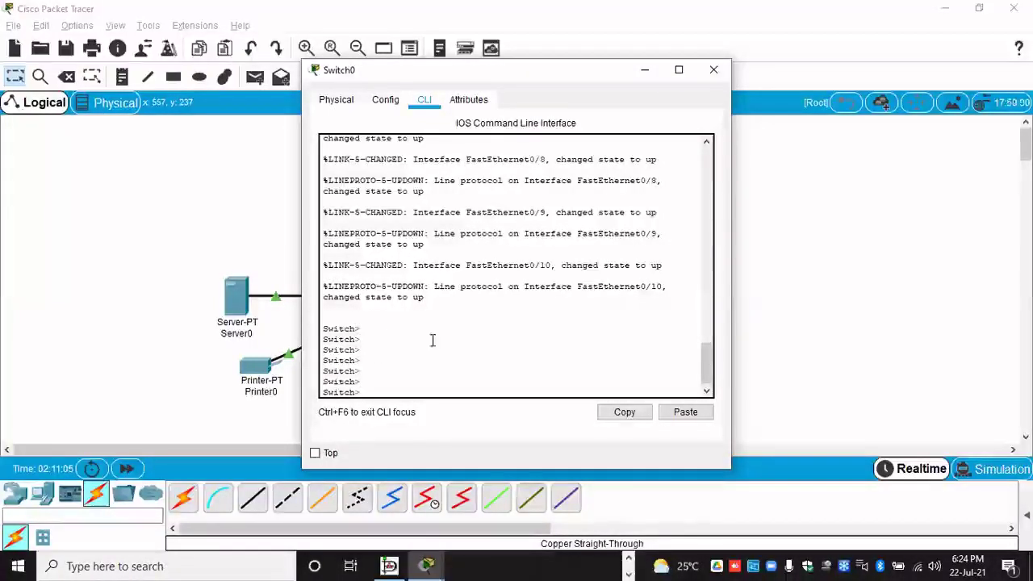
{"action": "scroll", "coordinate": [431, 339], "scroll_direction": "up", "scroll_amount": 3}
{"action": "scroll", "coordinate": [431, 339], "scroll_direction": "down", "scroll_amount": 3}
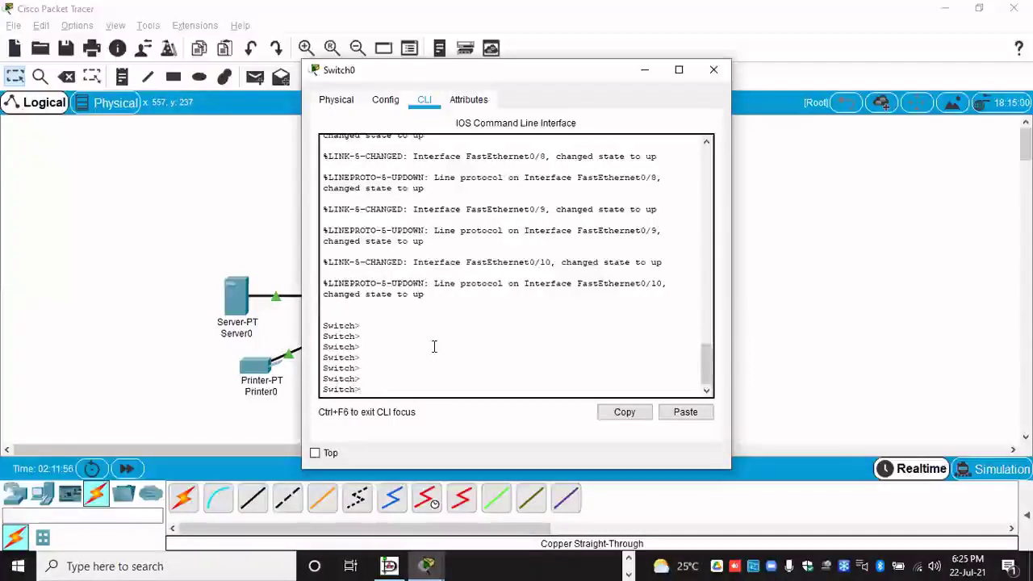
{"action": "type", "text": "enable"}
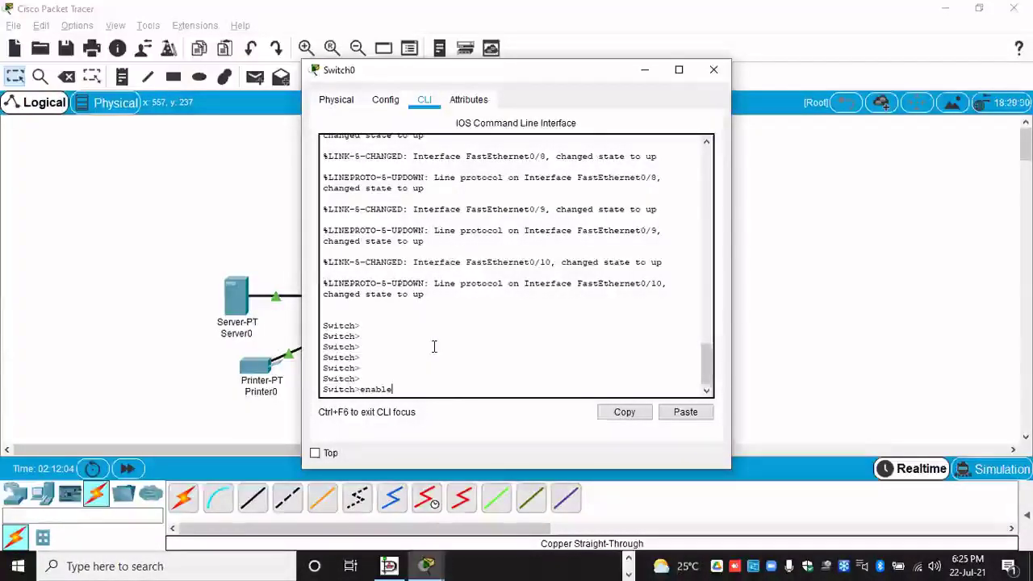
{"action": "key", "text": "Return"}
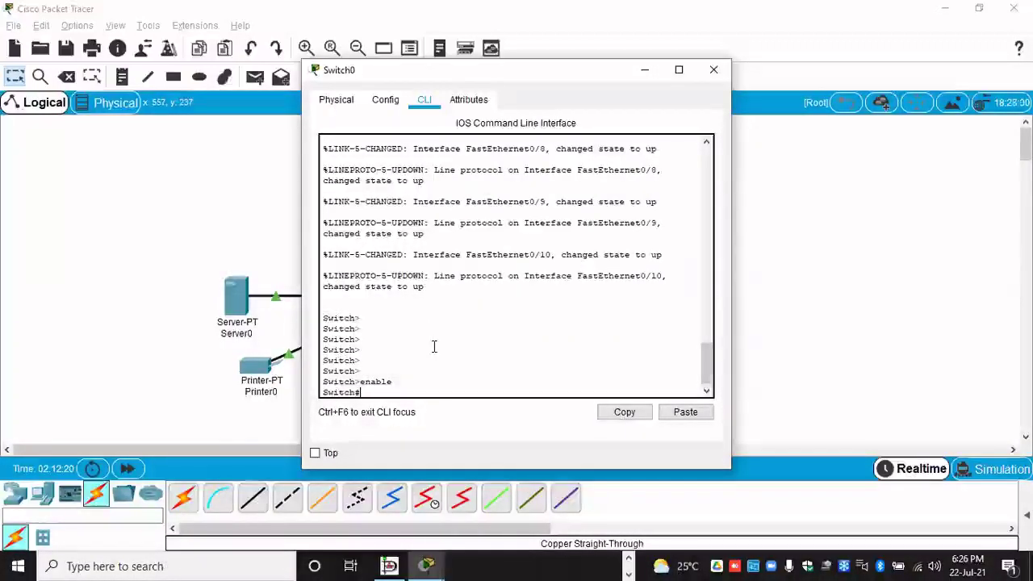
Step: Try running the show command on Switch0 without any argument
{"action": "type", "text": "show"}
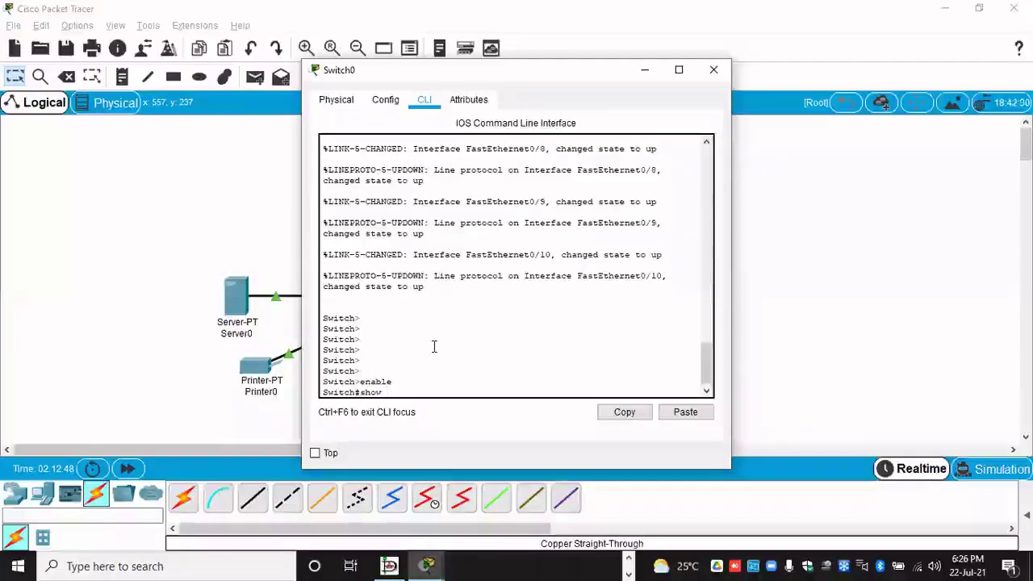
{"action": "key", "text": "BackSpace"}
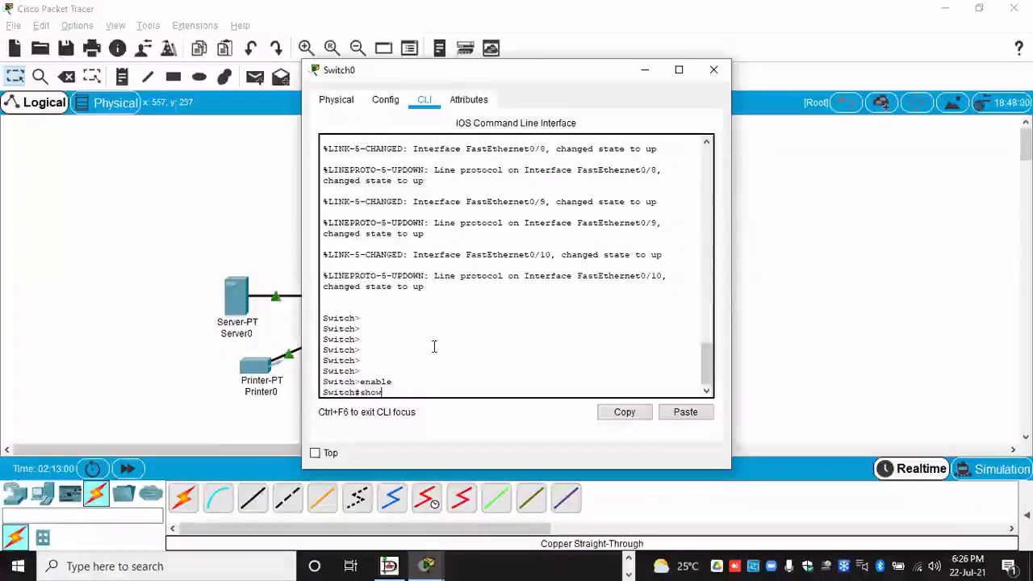
{"action": "key", "text": "Return"}
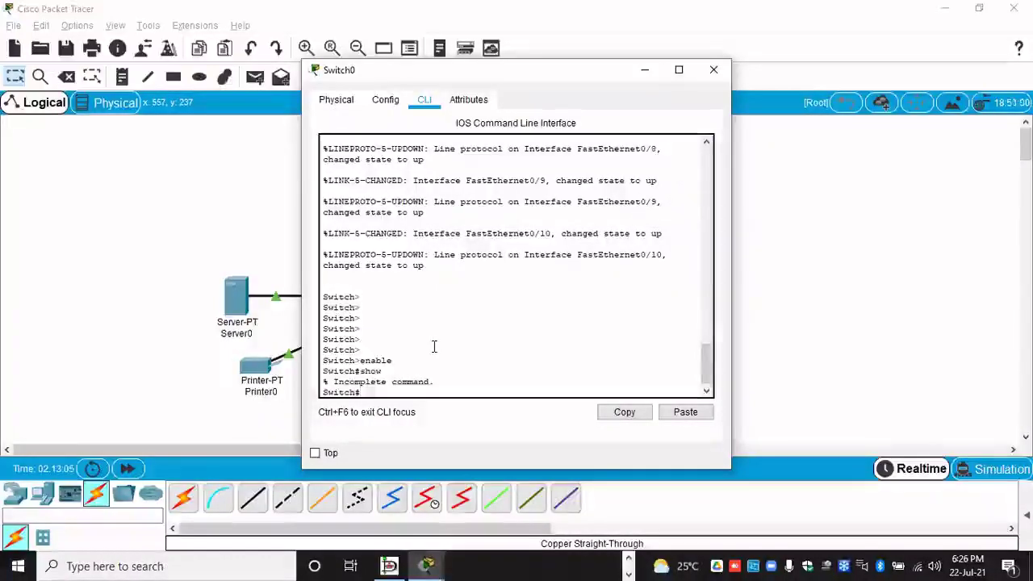
Step: Run show version on Switch0 to display its software and hardware details
{"action": "type", "text": "show "}
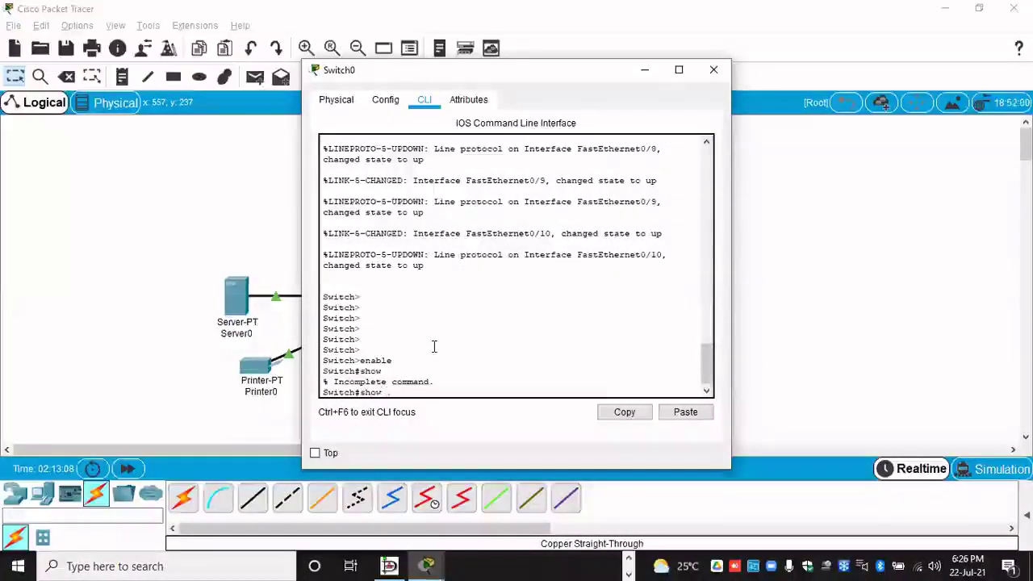
{"action": "type", "text": "/"}
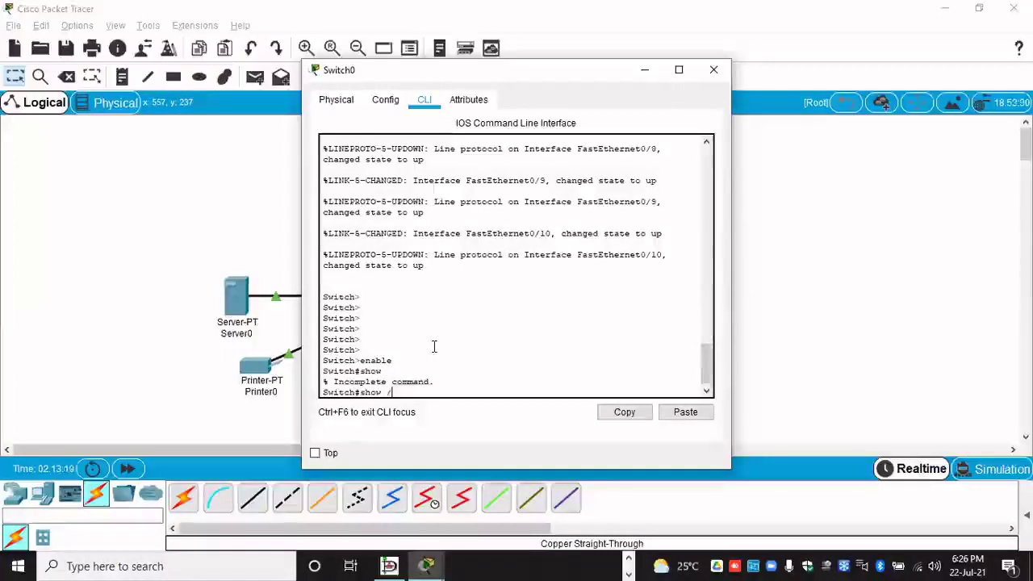
{"action": "key", "text": "BackSpace"}
{"action": "type", "text": "v"}
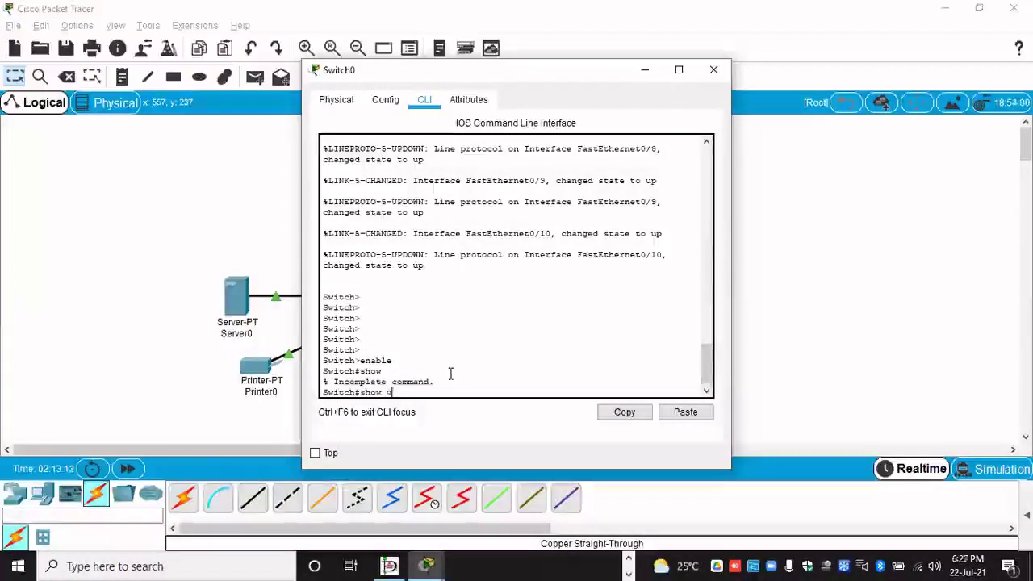
{"action": "type", "text": "ersion"}
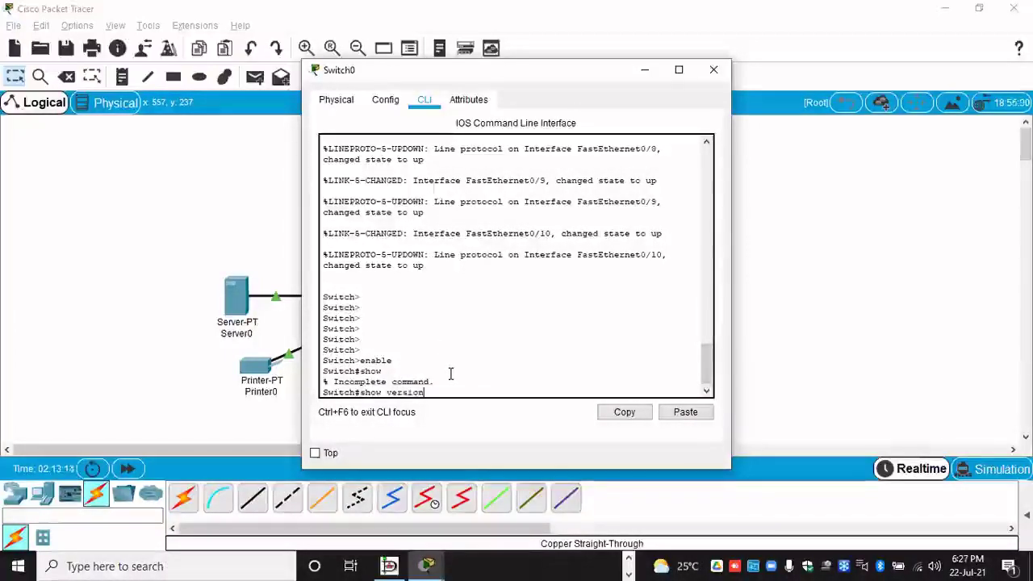
{"action": "key", "text": "Return"}
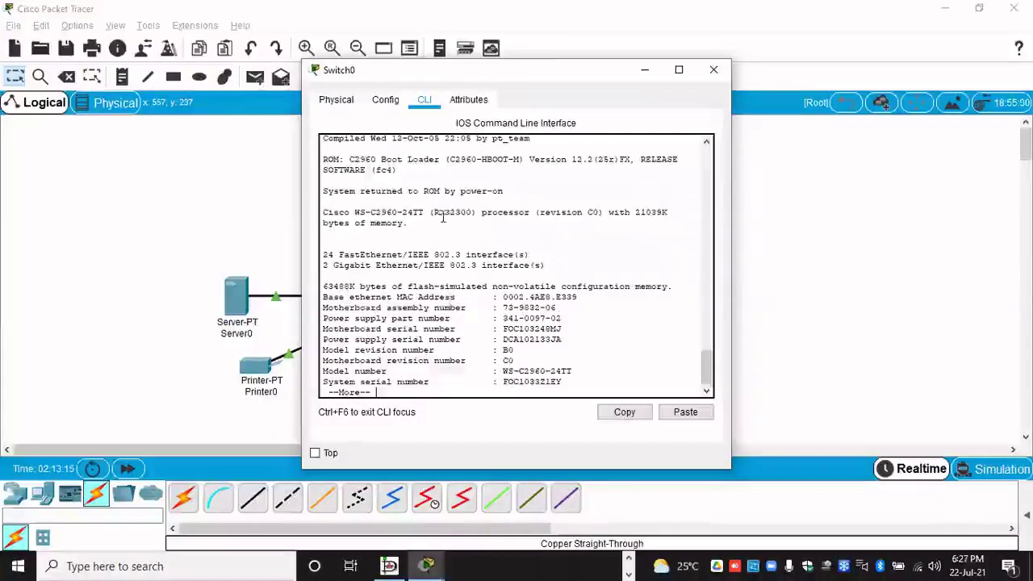
Step: Examine the IOS software version, release, copyright and compile date lines in the show version output
{"action": "scroll", "coordinate": [399, 218], "scroll_direction": "up", "scroll_amount": 3}
{"action": "scroll", "coordinate": [399, 218], "scroll_direction": "up", "scroll_amount": 4}
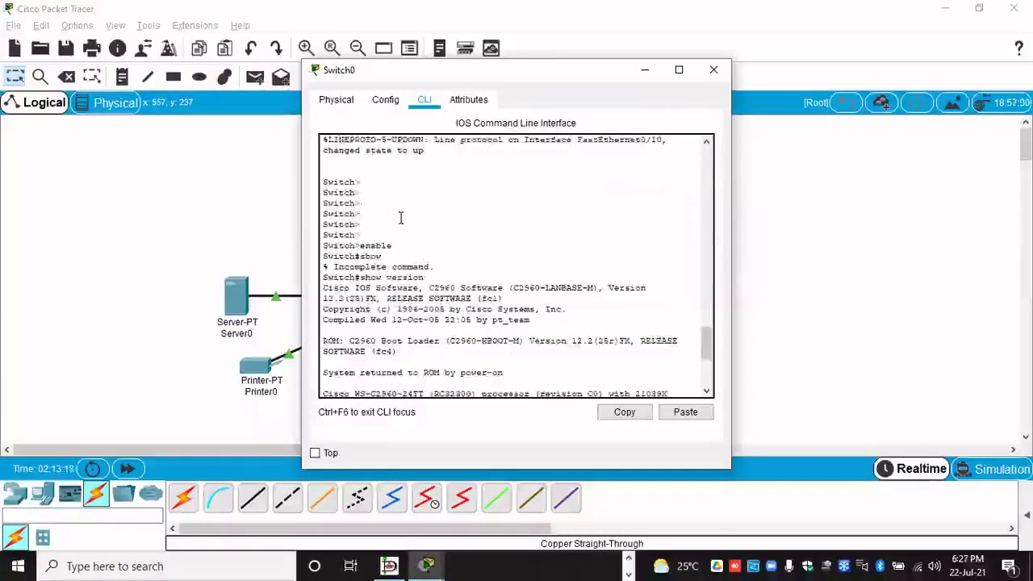
{"action": "scroll", "coordinate": [363, 230], "scroll_direction": "down", "scroll_amount": 2}
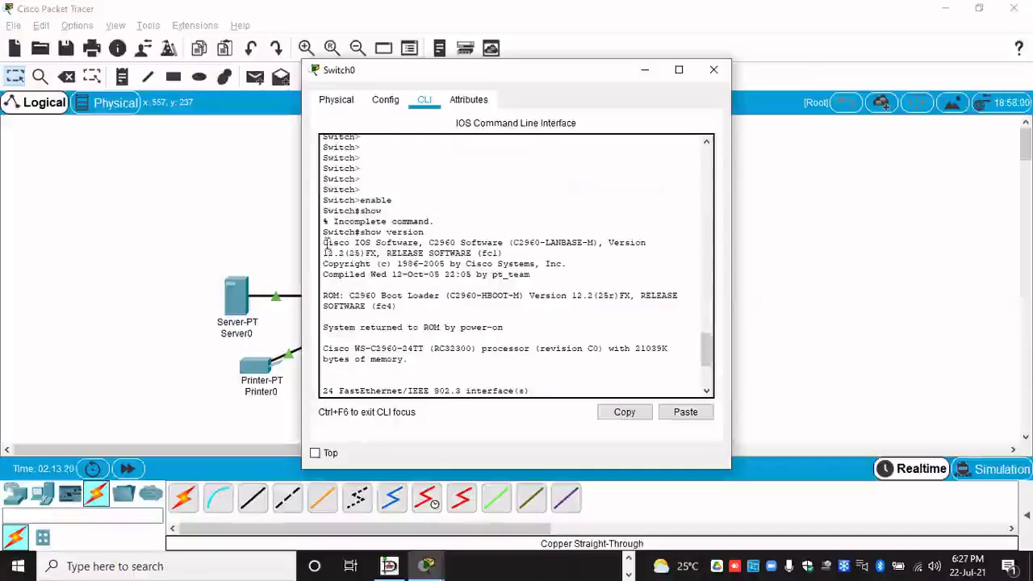
{"action": "left_click_drag", "start_coordinate": [324, 244], "coordinate": [642, 242]}
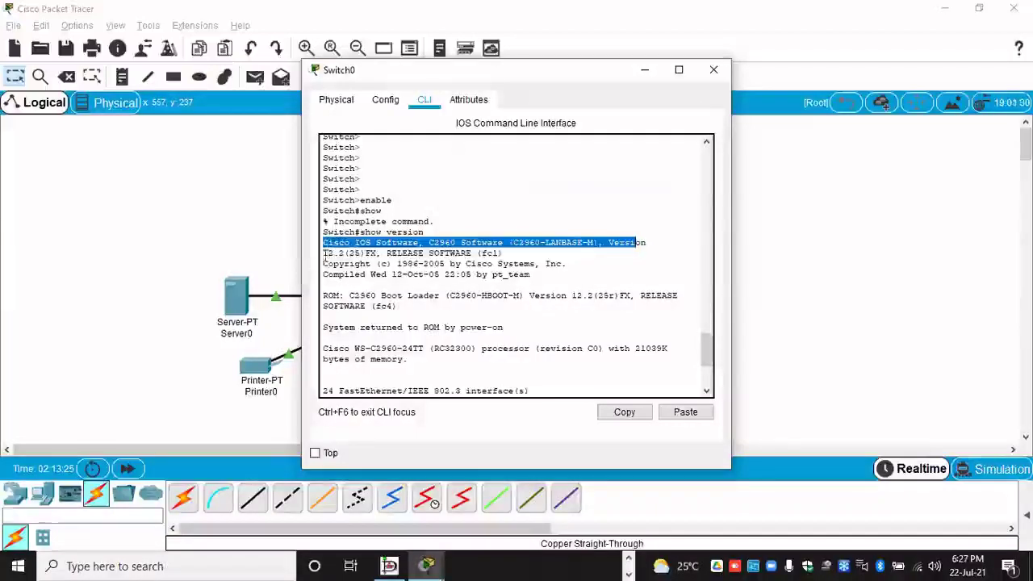
{"action": "left_click_drag", "start_coordinate": [327, 252], "coordinate": [502, 253]}
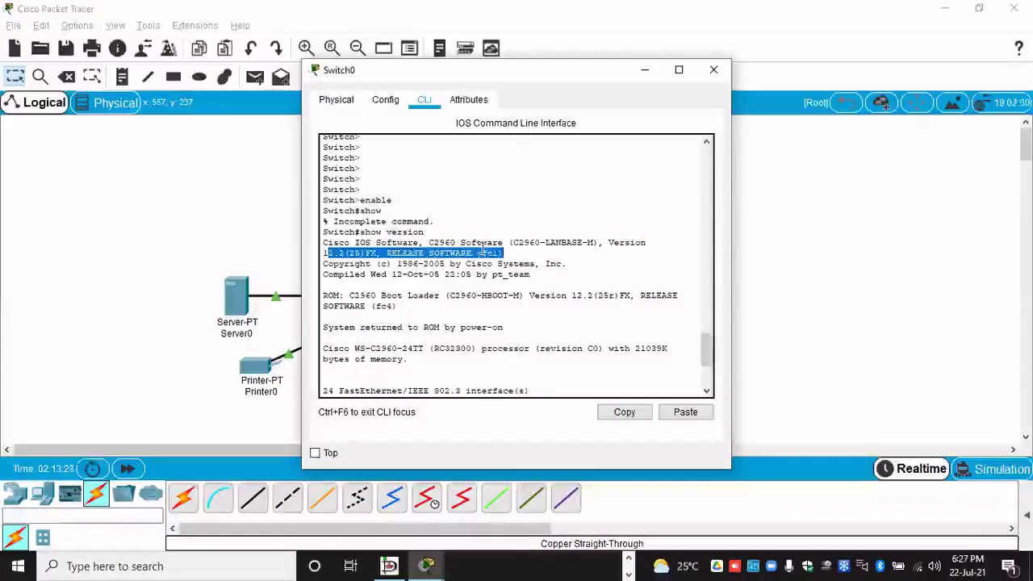
{"action": "left_click", "coordinate": [477, 253]}
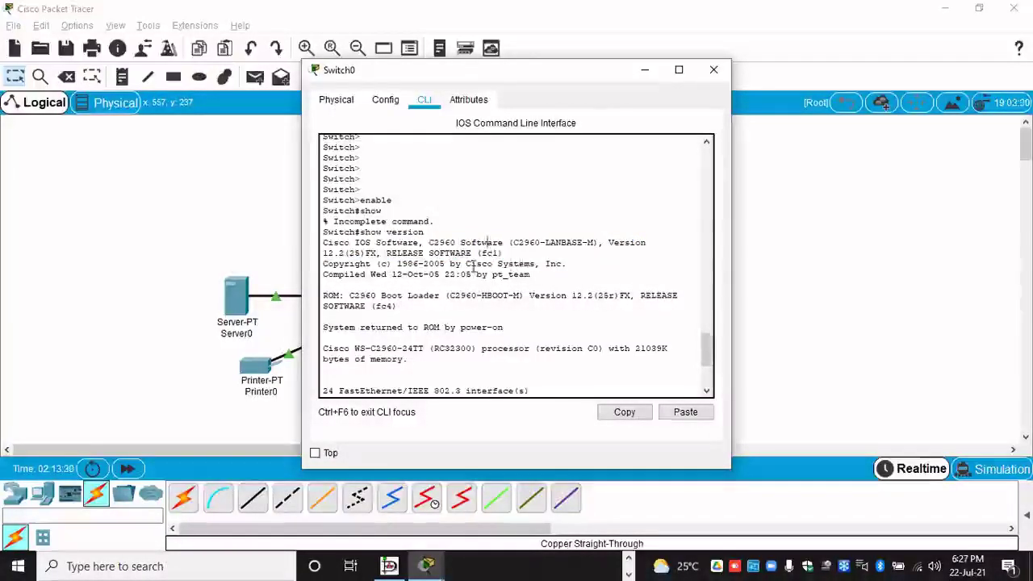
{"action": "left_click_drag", "start_coordinate": [334, 263], "coordinate": [513, 275]}
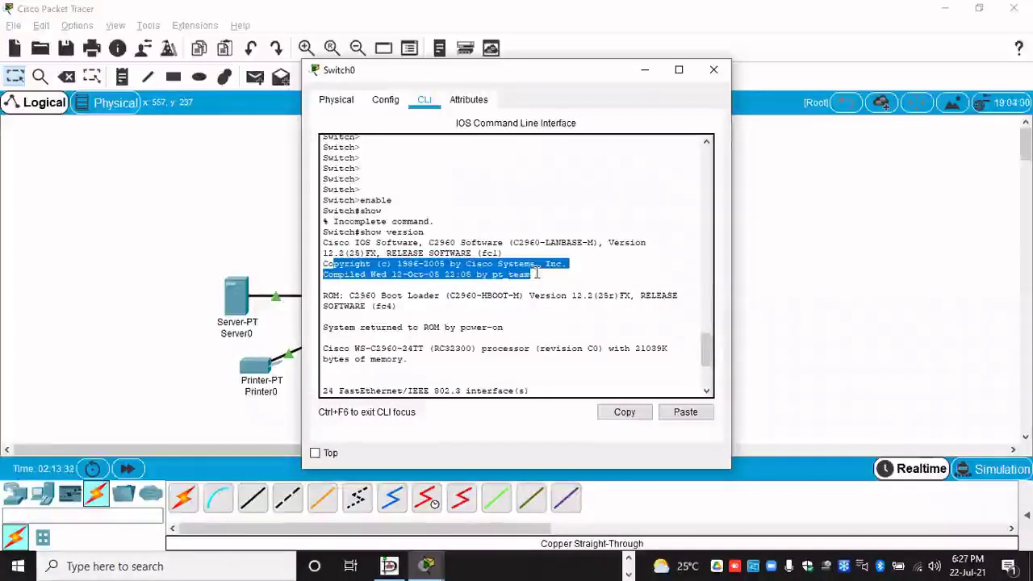
{"action": "left_click", "coordinate": [347, 274]}
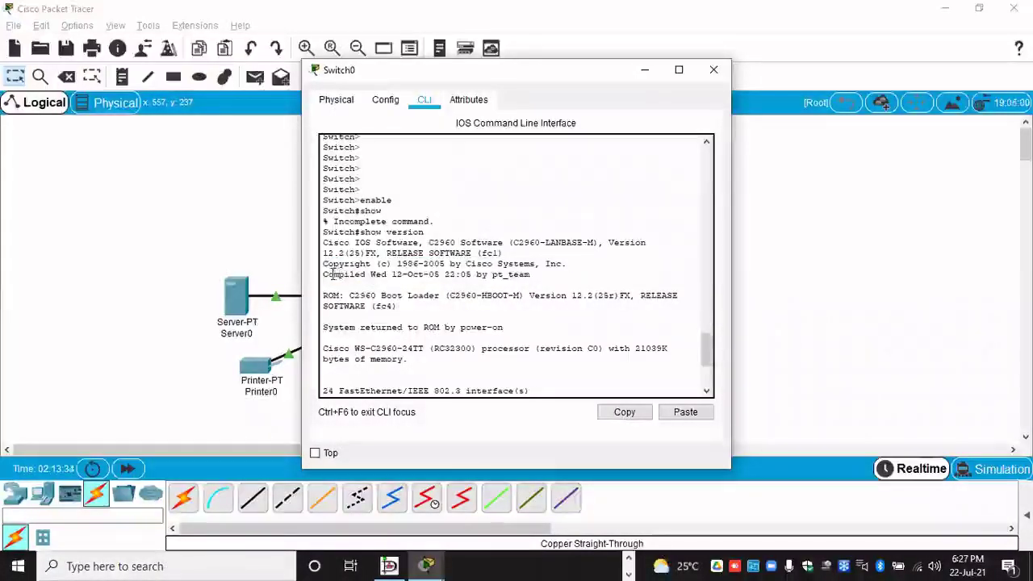
{"action": "triple_click", "coordinate": [509, 279]}
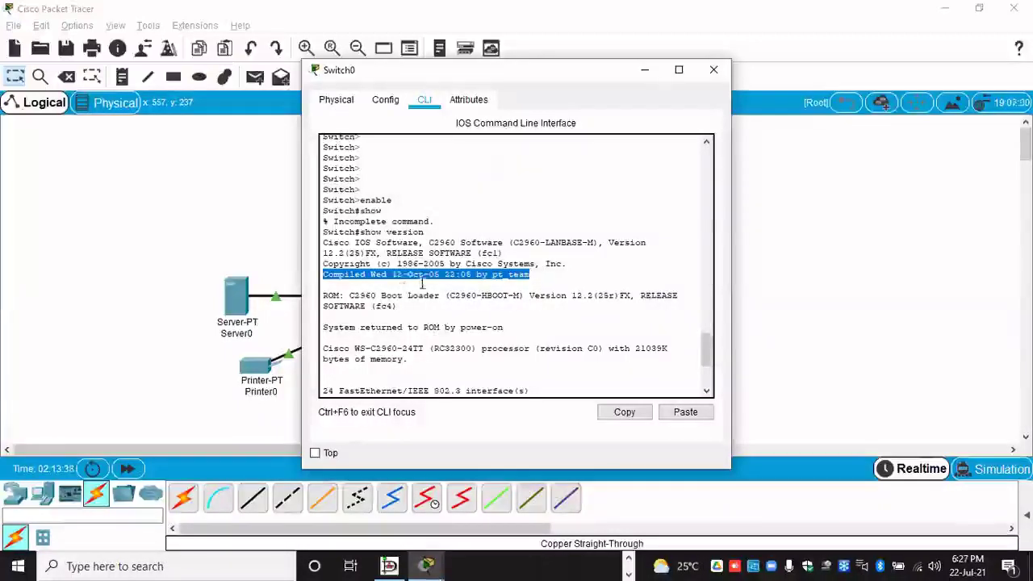
{"action": "left_click", "coordinate": [443, 275]}
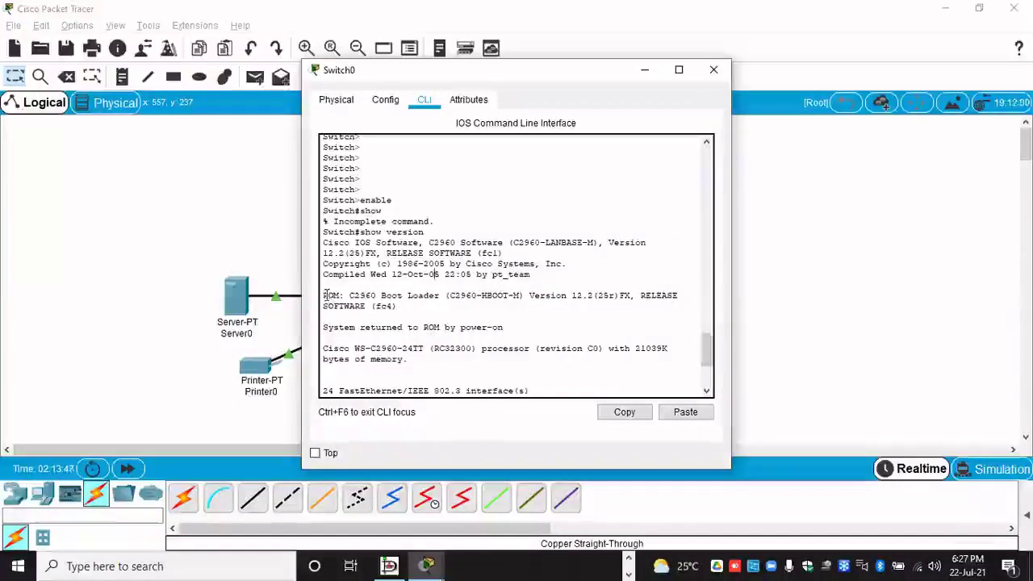
Step: Examine the ROM boot loader, system restart reason, and processor and memory lines in the show version output
{"action": "left_click_drag", "start_coordinate": [324, 295], "coordinate": [429, 305]}
{"action": "left_click", "coordinate": [505, 311]}
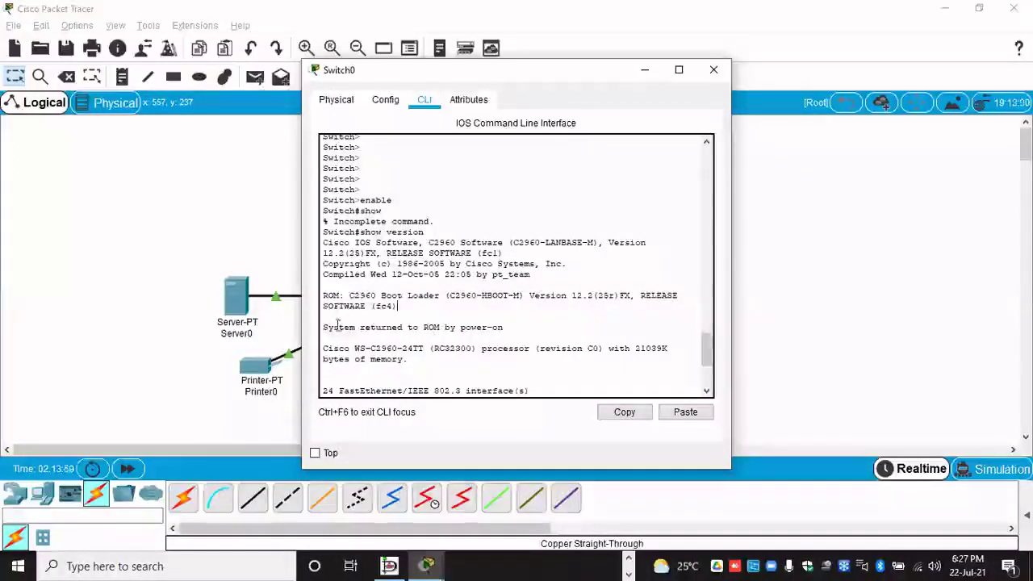
{"action": "scroll", "coordinate": [505, 312], "scroll_direction": "down", "scroll_amount": 3}
{"action": "scroll", "coordinate": [398, 315], "scroll_direction": "up", "scroll_amount": 2}
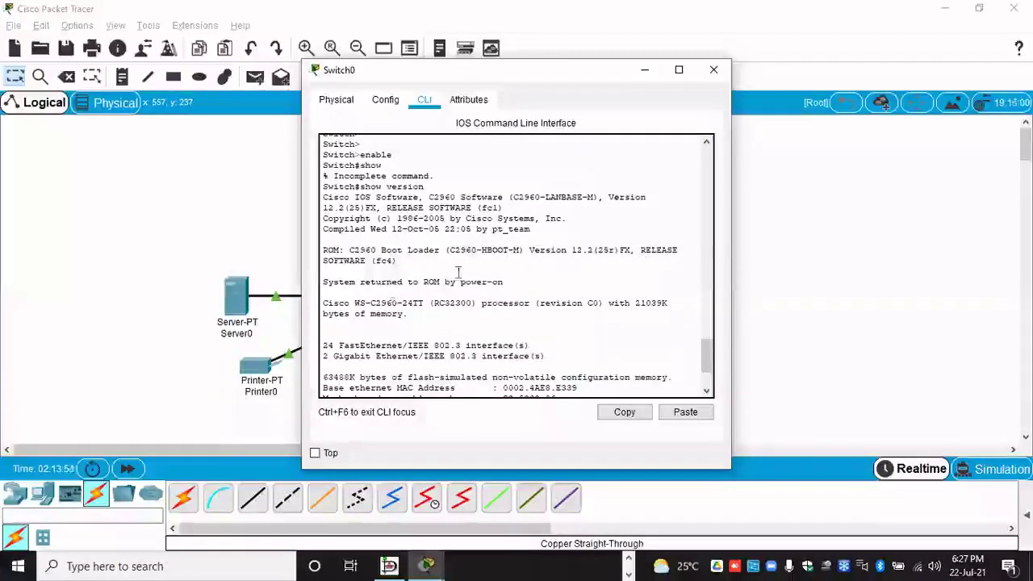
{"action": "left_click_drag", "start_coordinate": [523, 272], "coordinate": [489, 280]}
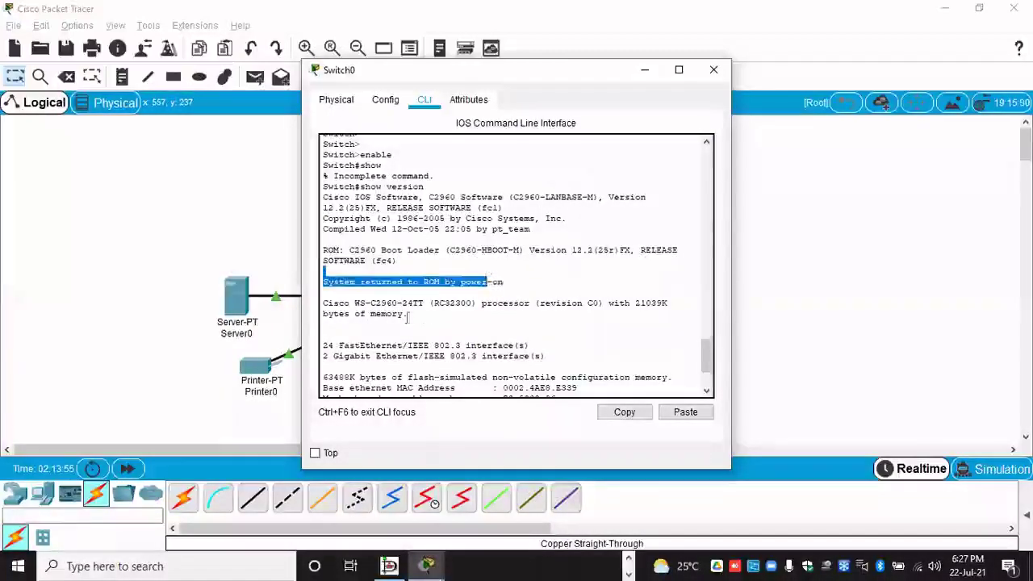
{"action": "left_click_drag", "start_coordinate": [602, 302], "coordinate": [484, 311]}
{"action": "left_click", "coordinate": [484, 313]}
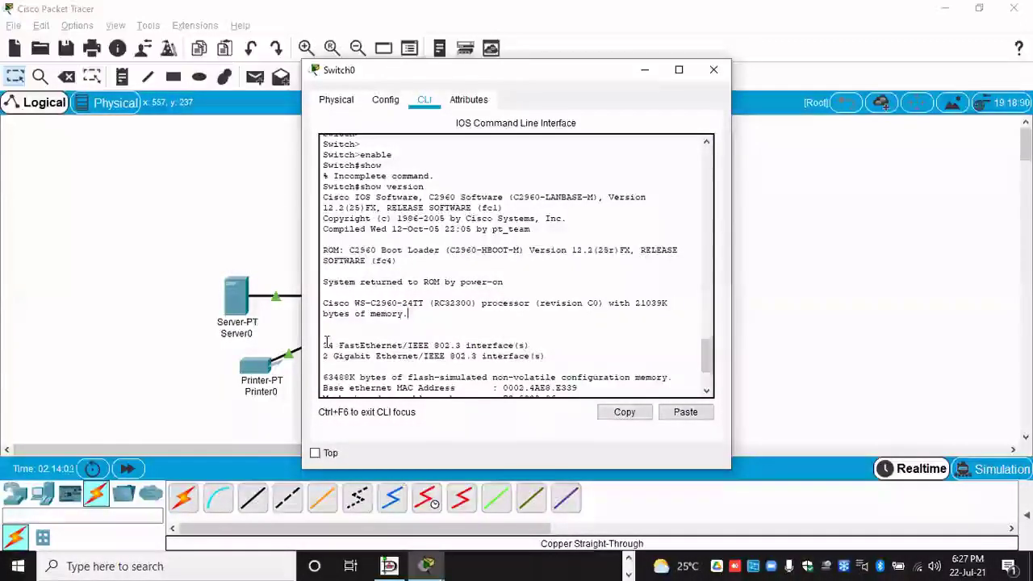
Step: Examine the interface count lines and the hardware list of part, serial, revision and model numbers in the show version output
{"action": "left_click_drag", "start_coordinate": [324, 345], "coordinate": [529, 347]}
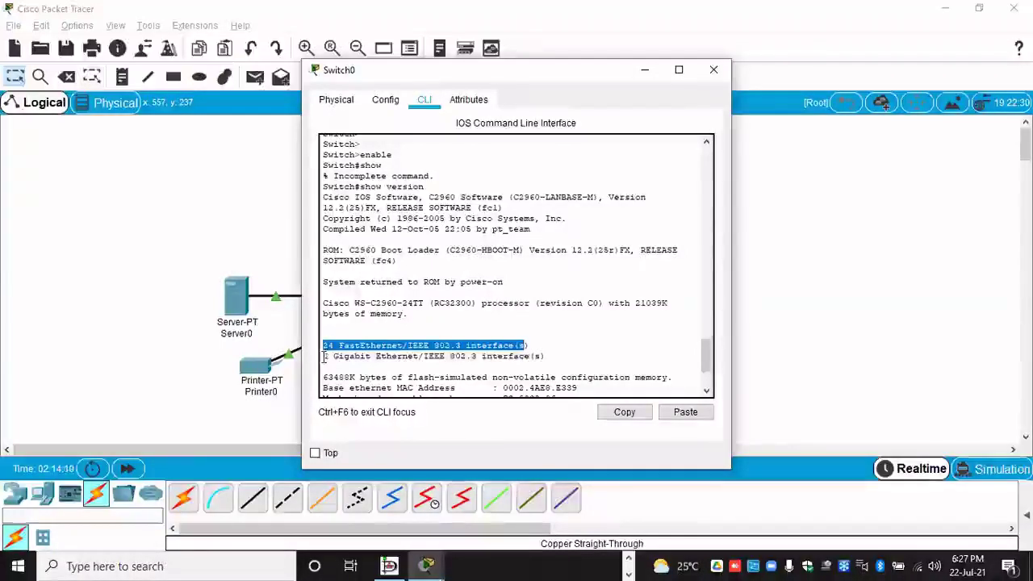
{"action": "left_click_drag", "start_coordinate": [323, 356], "coordinate": [555, 352]}
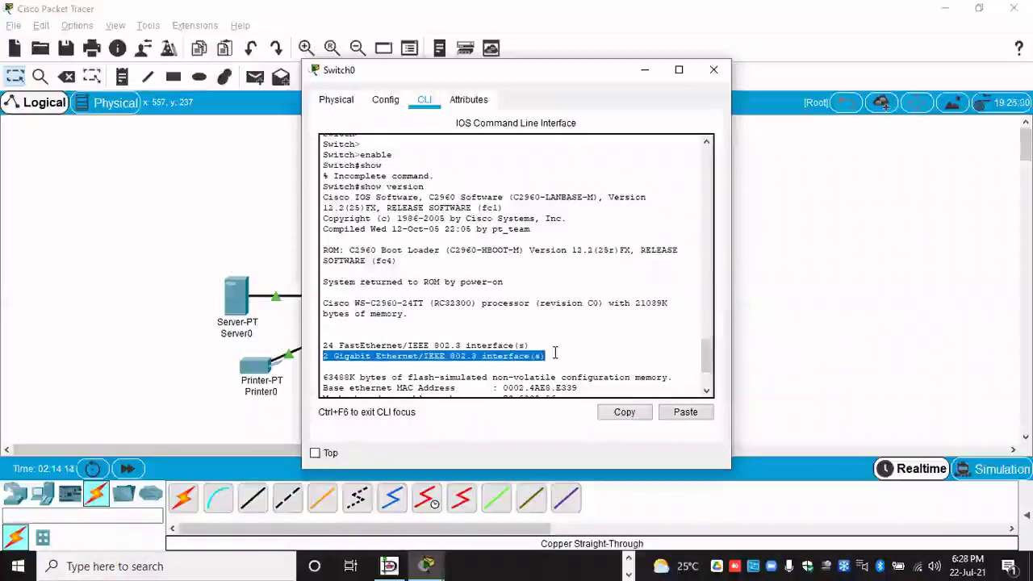
{"action": "scroll", "coordinate": [556, 351], "scroll_direction": "down", "scroll_amount": 3}
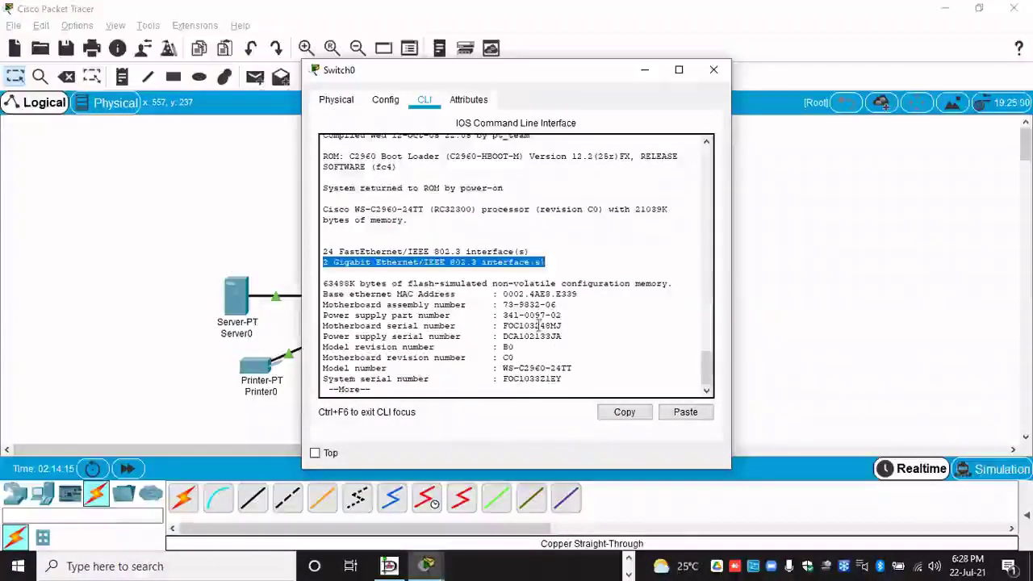
{"action": "left_click_drag", "start_coordinate": [328, 283], "coordinate": [570, 377]}
{"action": "left_click", "coordinate": [565, 357]}
{"action": "left_click_drag", "start_coordinate": [345, 337], "coordinate": [435, 349]}
{"action": "double_click", "coordinate": [406, 360]}
{"action": "left_click", "coordinate": [390, 368]}
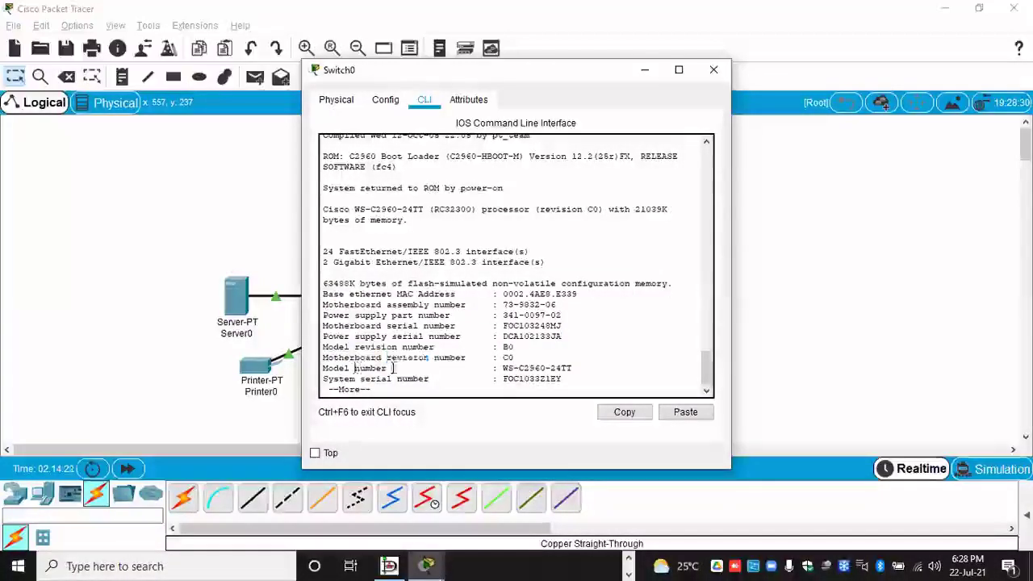
Step: Page through the remaining show version output to its end and review it back at the privileged prompt
{"action": "key", "text": "Return"}
{"action": "key", "text": "Return"}
{"action": "key", "text": "Return"}
{"action": "key", "text": "Return"}
{"action": "key", "text": "Return"}
{"action": "key", "text": "Return"}
{"action": "key", "text": "Return"}
{"action": "key", "text": "Return"}
{"action": "key", "text": "Return"}
{"action": "key", "text": "Return"}
{"action": "key", "text": "Return"}
{"action": "key", "text": "Return"}
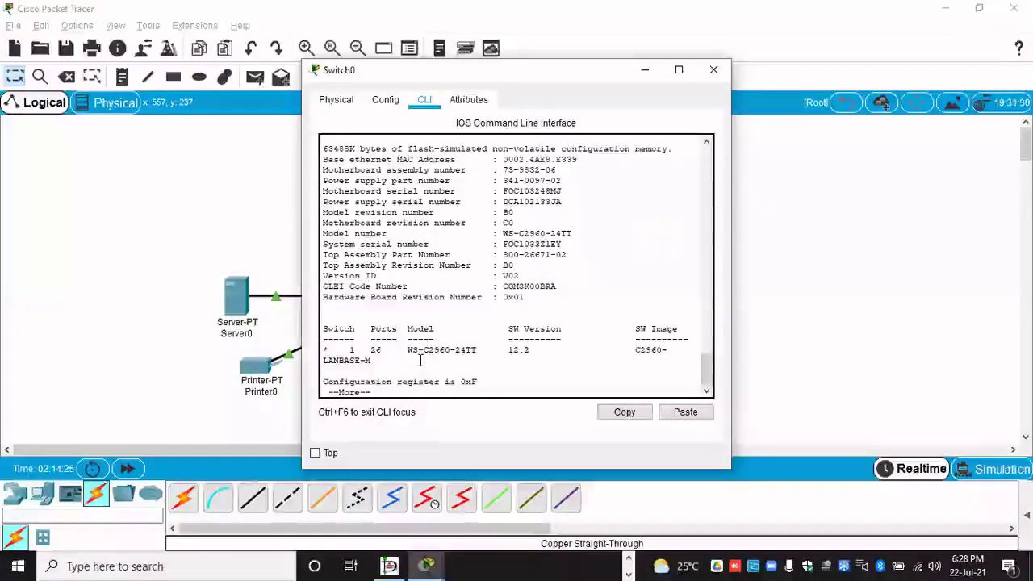
{"action": "key", "text": "Return"}
{"action": "key", "text": "Return"}
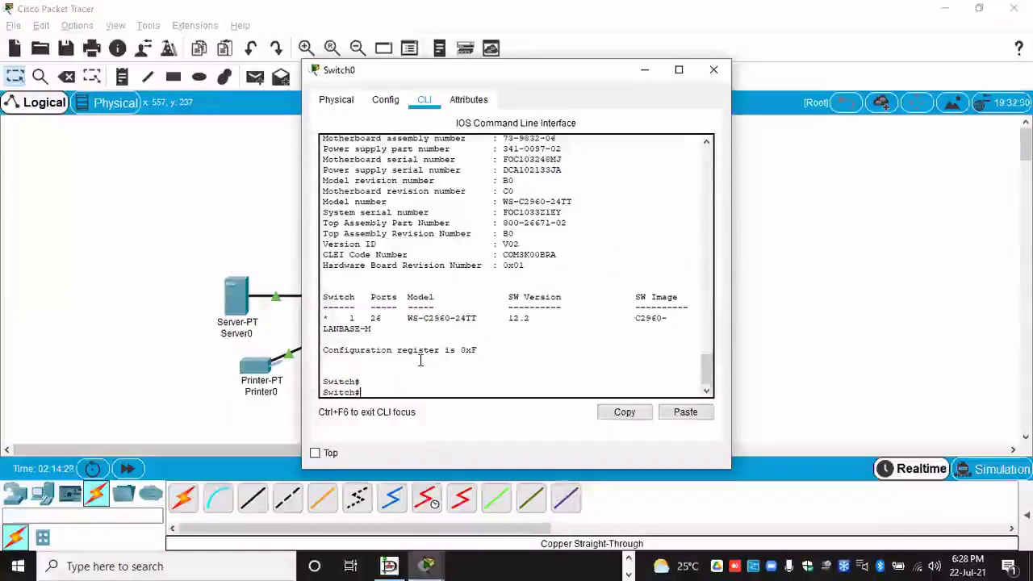
{"action": "scroll", "coordinate": [436, 347], "scroll_direction": "up", "scroll_amount": 7}
{"action": "scroll", "coordinate": [448, 337], "scroll_direction": "down", "scroll_amount": 7}
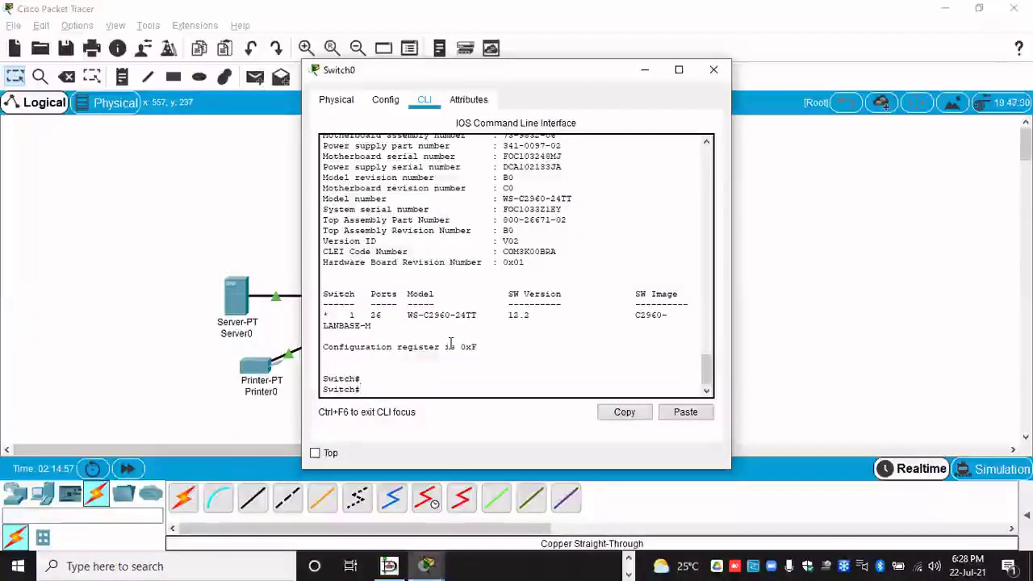
Step: Enter global configuration mode on Switch0 with configure terminal and examine the config mode prompt
{"action": "type", "text": "conf"}
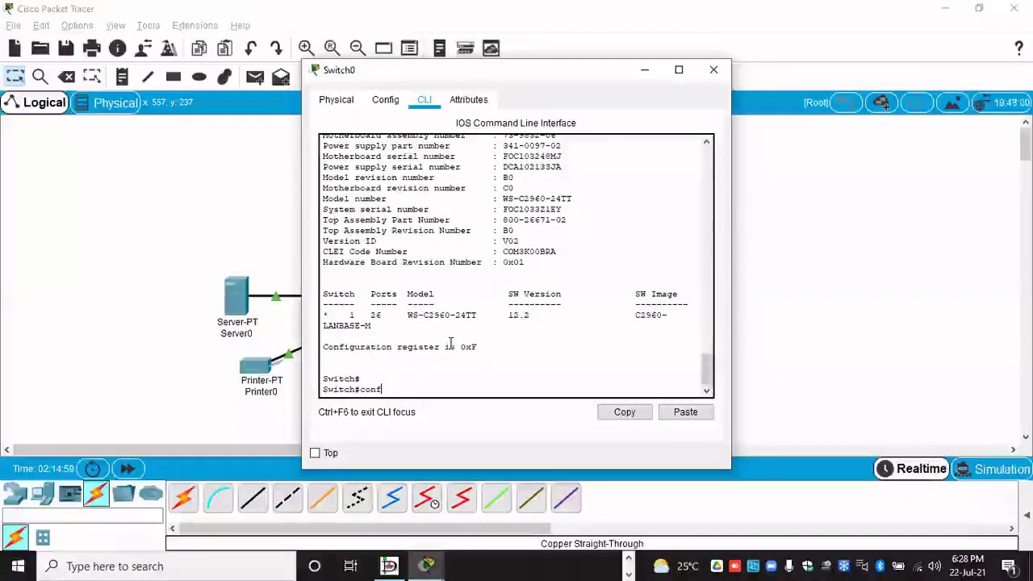
{"action": "type", "text": "o"}
{"action": "key", "text": "BackSpace"}
{"action": "key", "text": "Tab"}
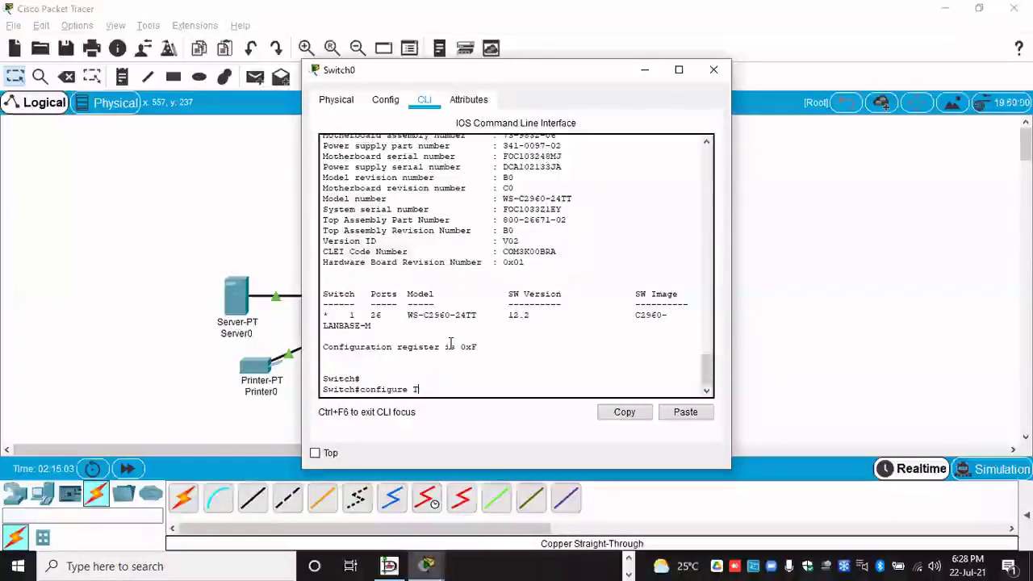
{"action": "type", "text": "t"}
{"action": "type", "text": "e"}
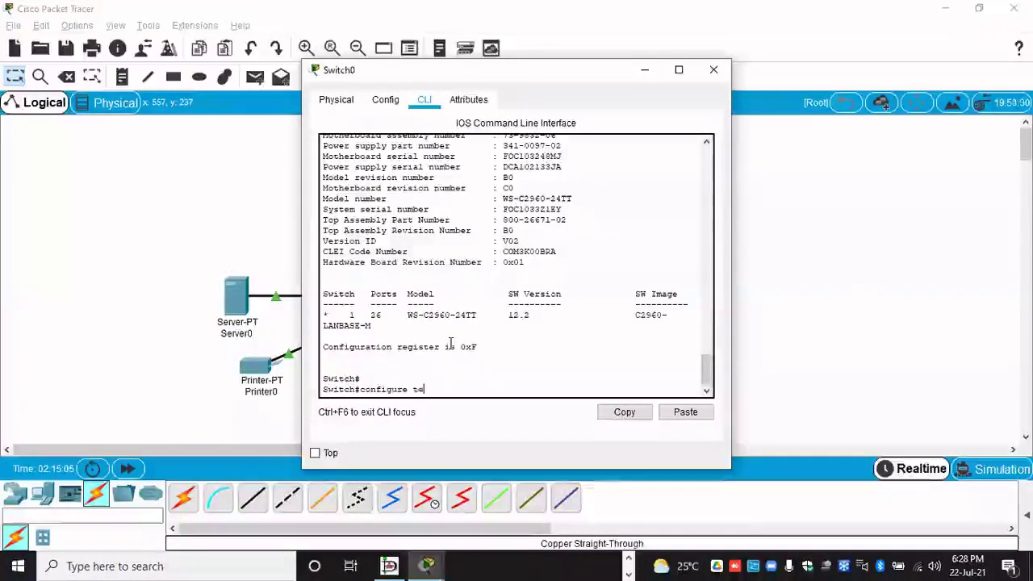
{"action": "type", "text": "rminal"}
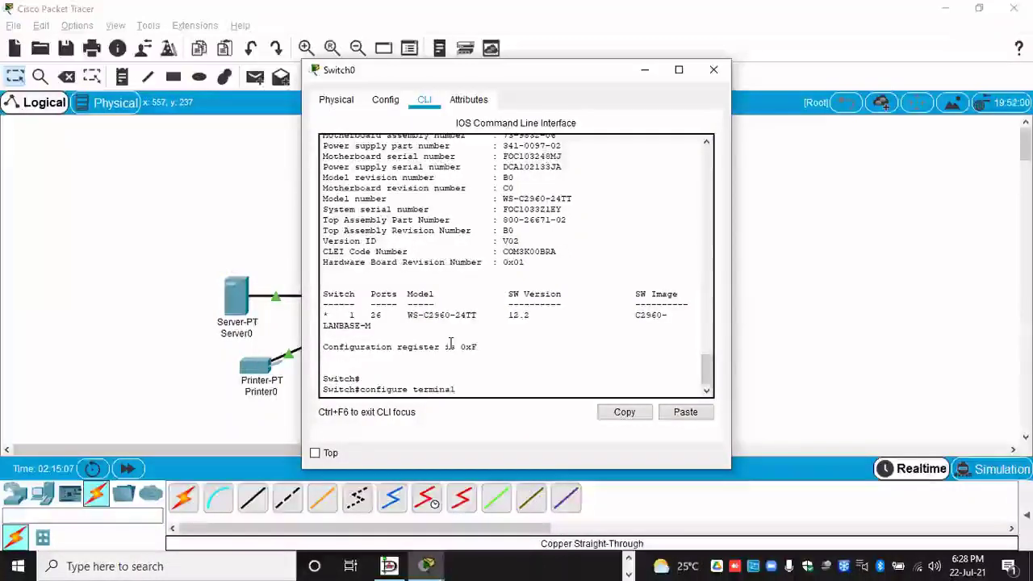
{"action": "key", "text": "Return"}
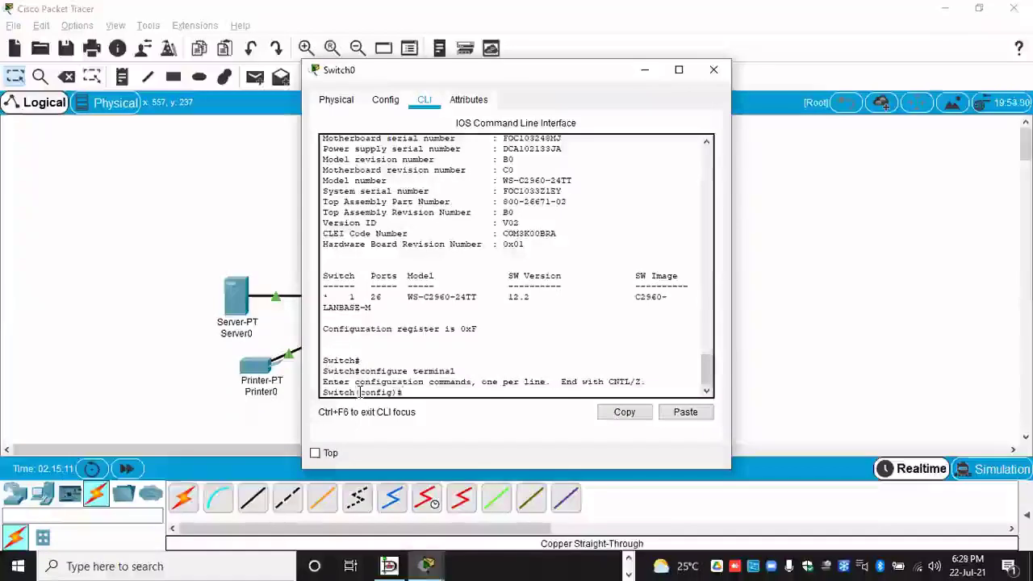
{"action": "left_click_drag", "start_coordinate": [360, 393], "coordinate": [393, 392]}
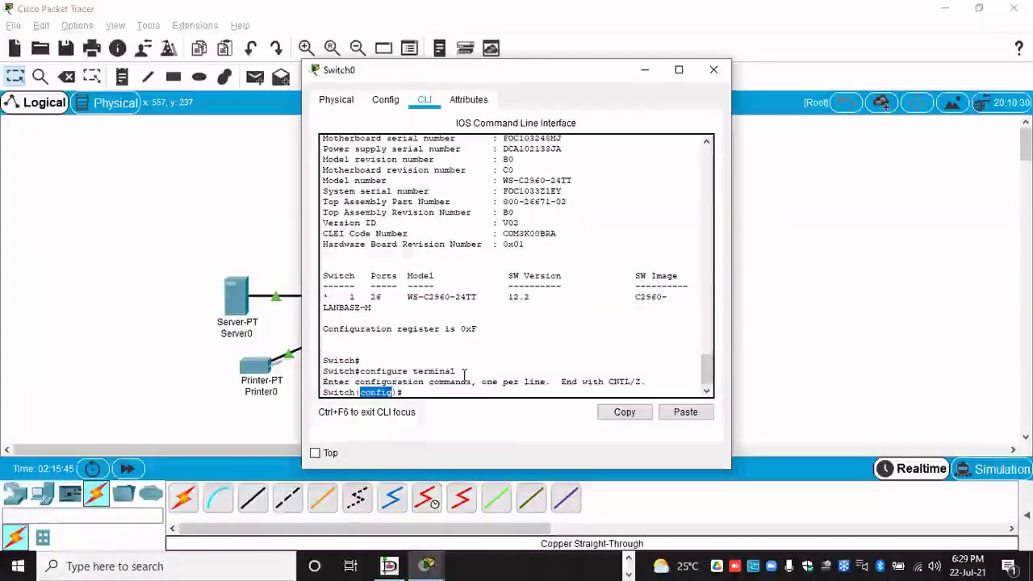
{"action": "left_click", "coordinate": [419, 391]}
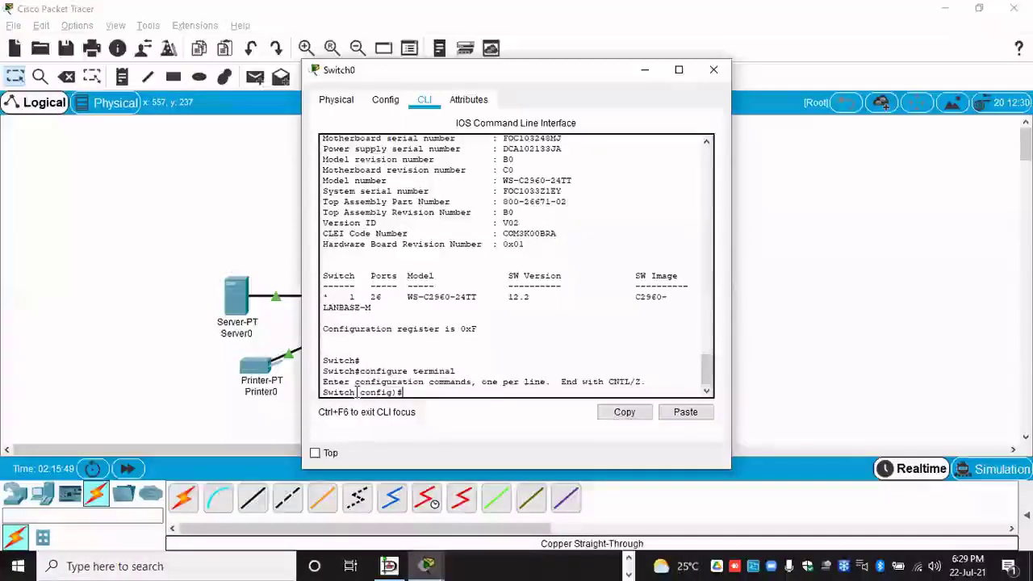
{"action": "left_click_drag", "start_coordinate": [356, 392], "coordinate": [400, 392]}
Step: List the available global configuration commands with ? and page through to the end of the list
{"action": "left_click", "coordinate": [417, 391]}
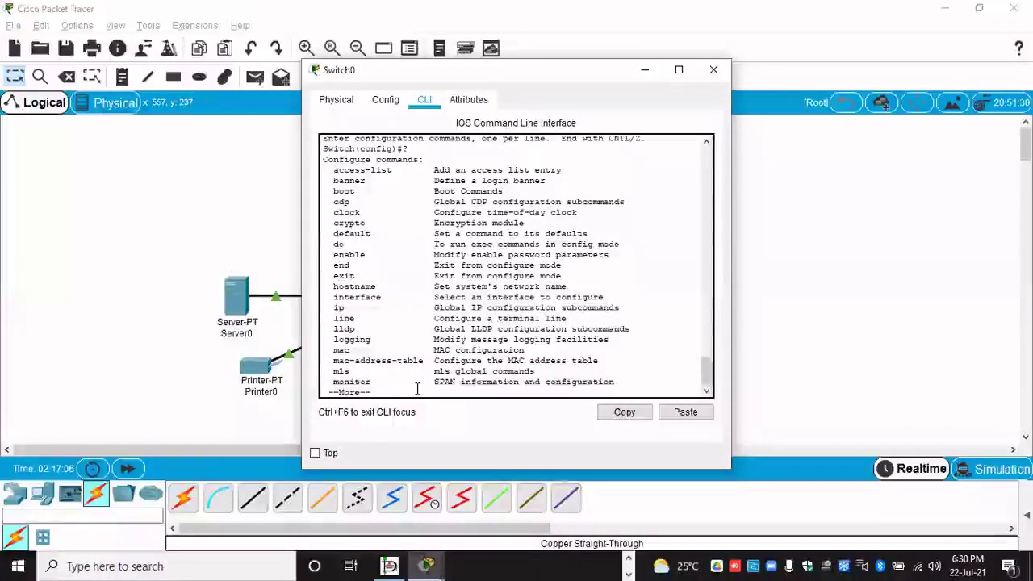
{"action": "key", "text": "Return"}
{"action": "key", "text": "Return"}
{"action": "key", "text": "Return"}
{"action": "key", "text": "Return"}
{"action": "key", "text": "Return"}
{"action": "key", "text": "Return"}
{"action": "key", "text": "Return"}
{"action": "key", "text": "Return"}
{"action": "key", "text": "Return"}
{"action": "key", "text": "Return"}
{"action": "key", "text": "Return"}
{"action": "key", "text": "Return"}
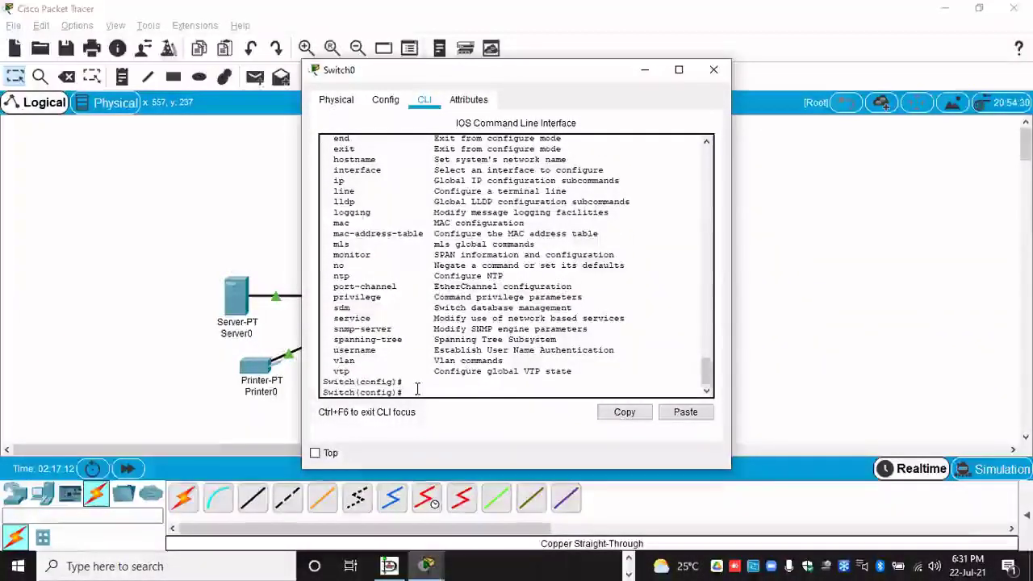
Step: Set the switch's hostname to Main-SW and check the name in the command prompt
{"action": "type", "text": "ho"}
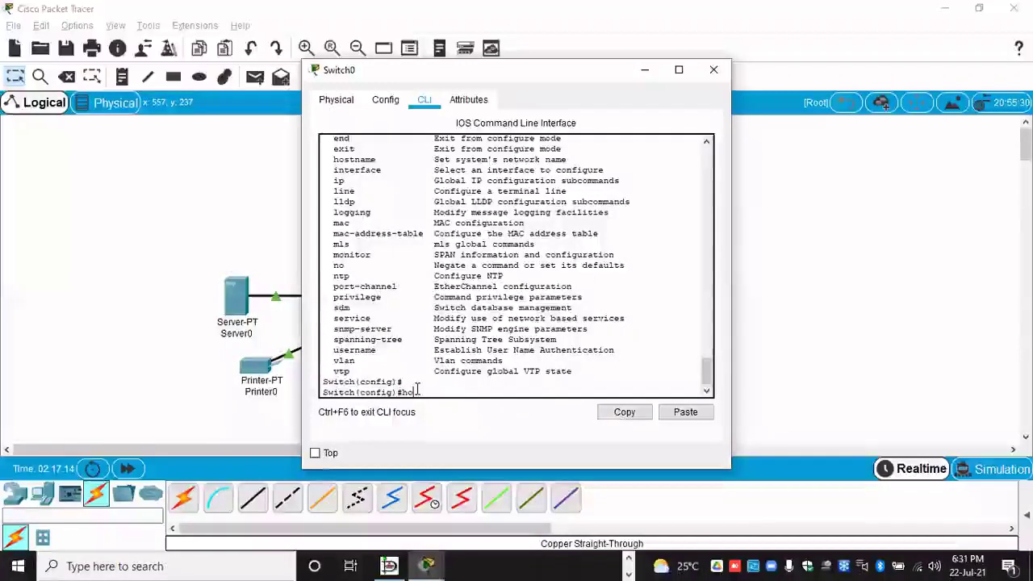
{"action": "type", "text": "stname"}
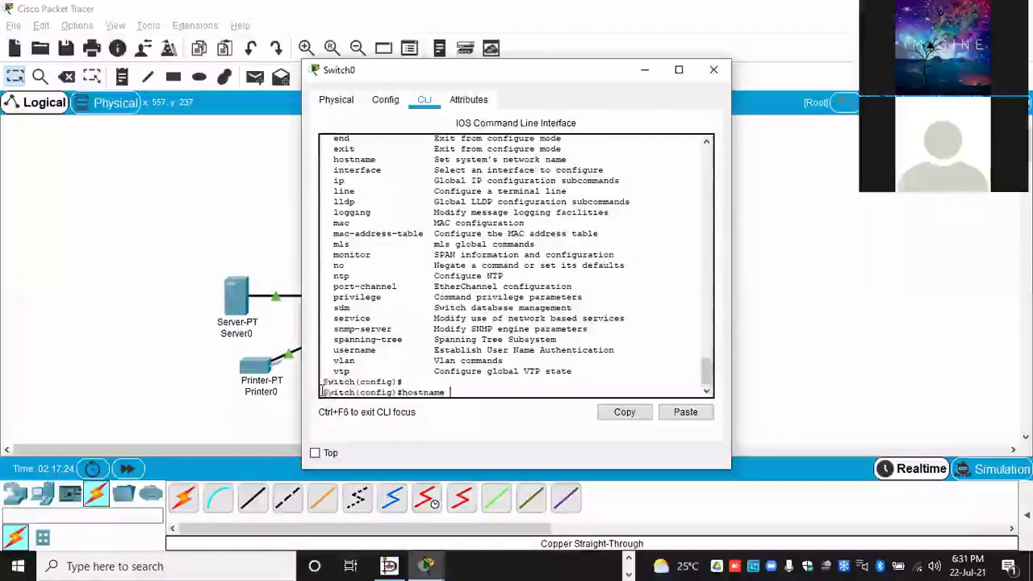
{"action": "left_click_drag", "start_coordinate": [323, 393], "coordinate": [353, 392]}
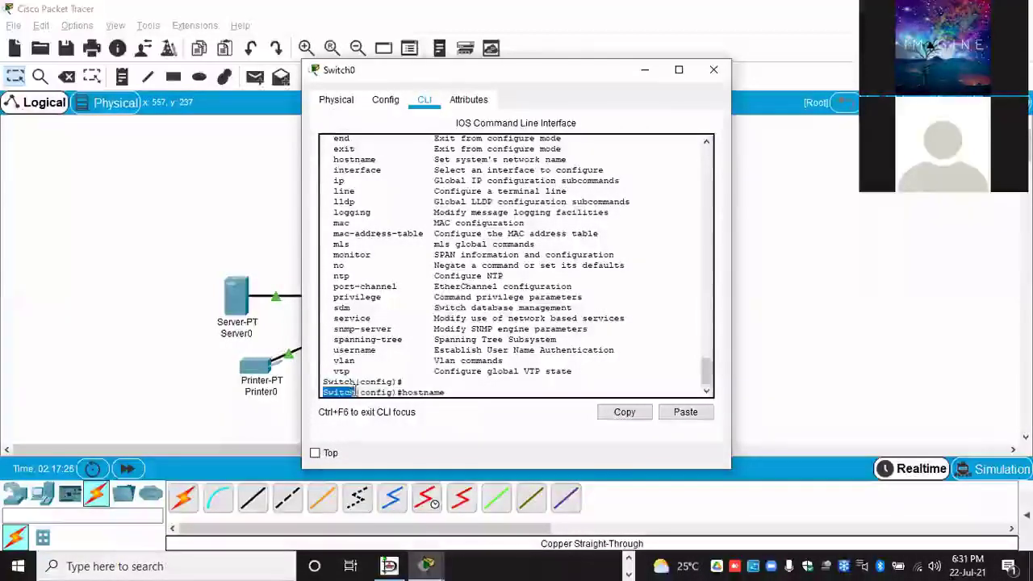
{"action": "left_click", "coordinate": [462, 390]}
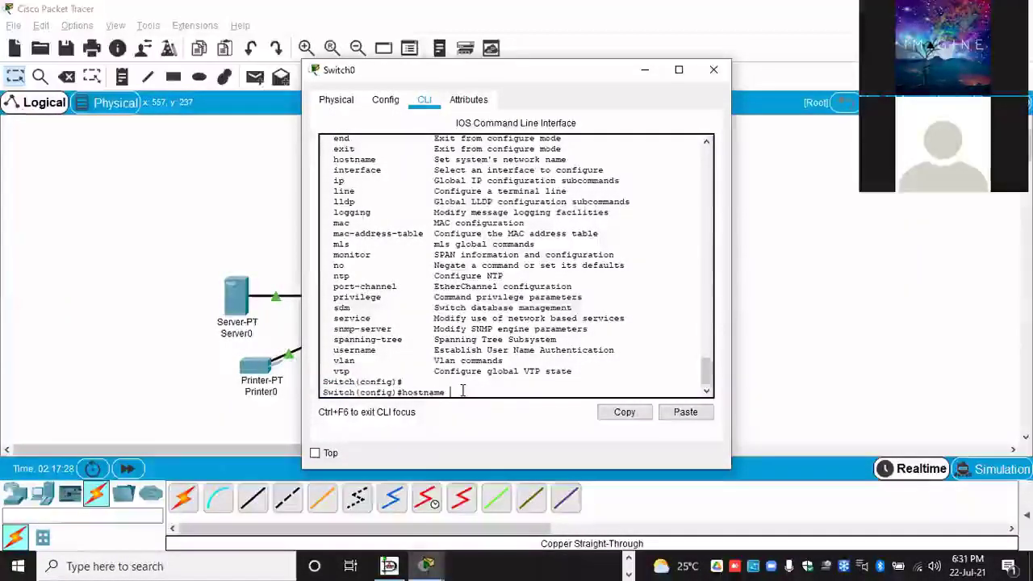
{"action": "type", "text": "Main"}
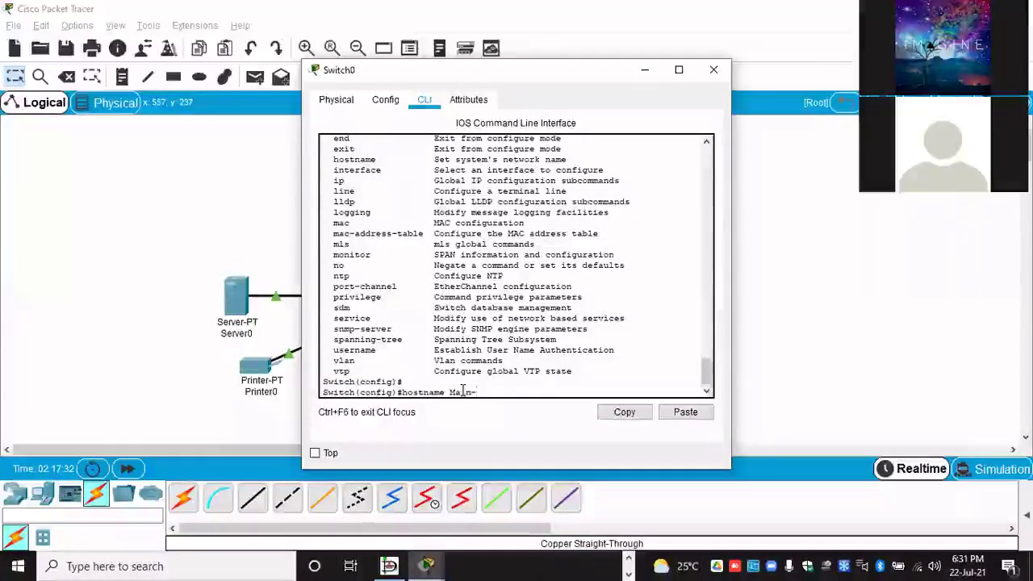
{"action": "type", "text": "-SW"}
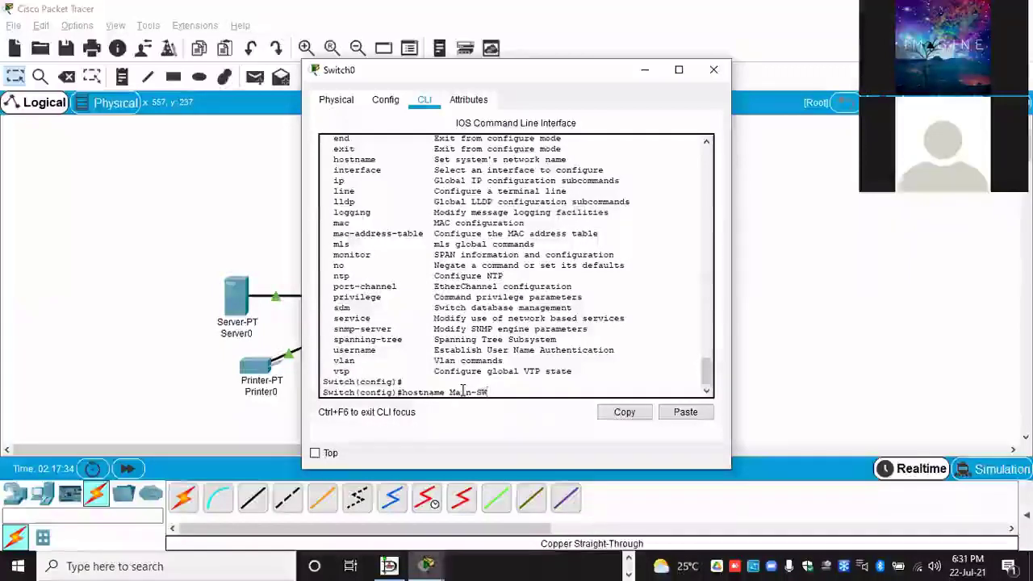
{"action": "key", "text": "Return"}
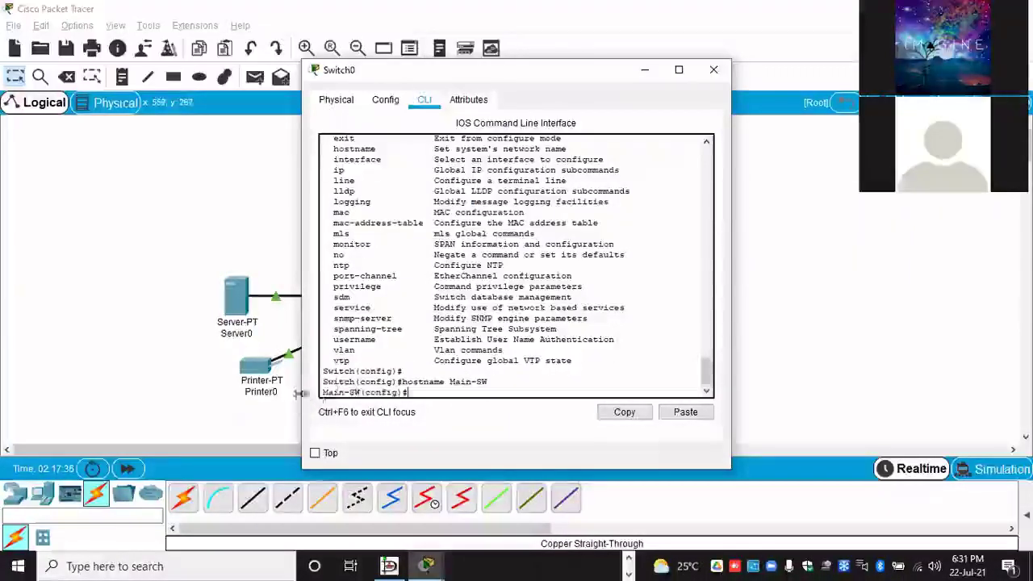
{"action": "left_click_drag", "start_coordinate": [323, 382], "coordinate": [362, 392]}
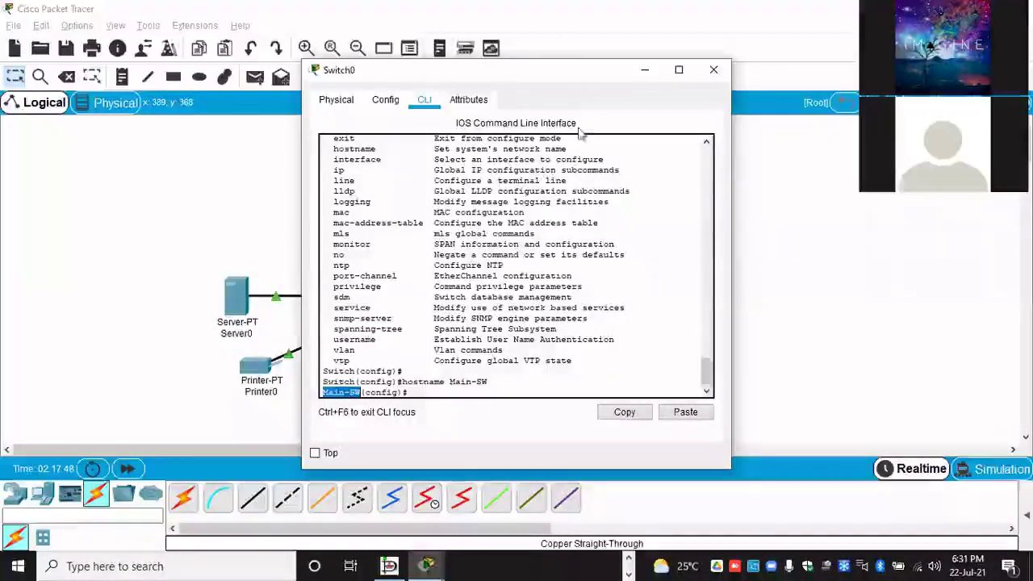
Step: Inspect PC0's port details in the topology and reattach its cable to FastEthernet0/1 on Switch0
{"action": "left_click_drag", "start_coordinate": [574, 77], "coordinate": [830, 68]}
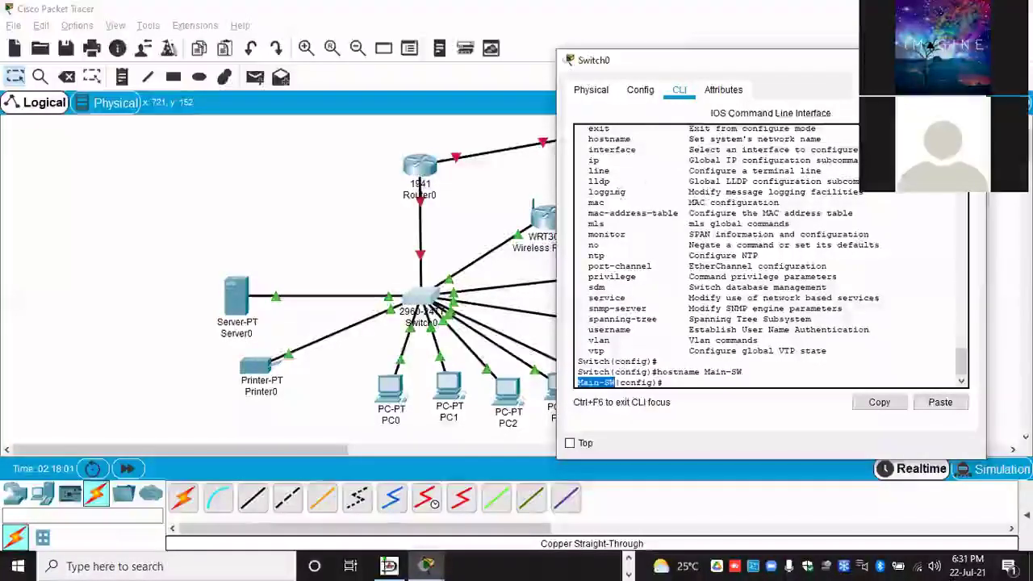
{"action": "left_click", "coordinate": [530, 338]}
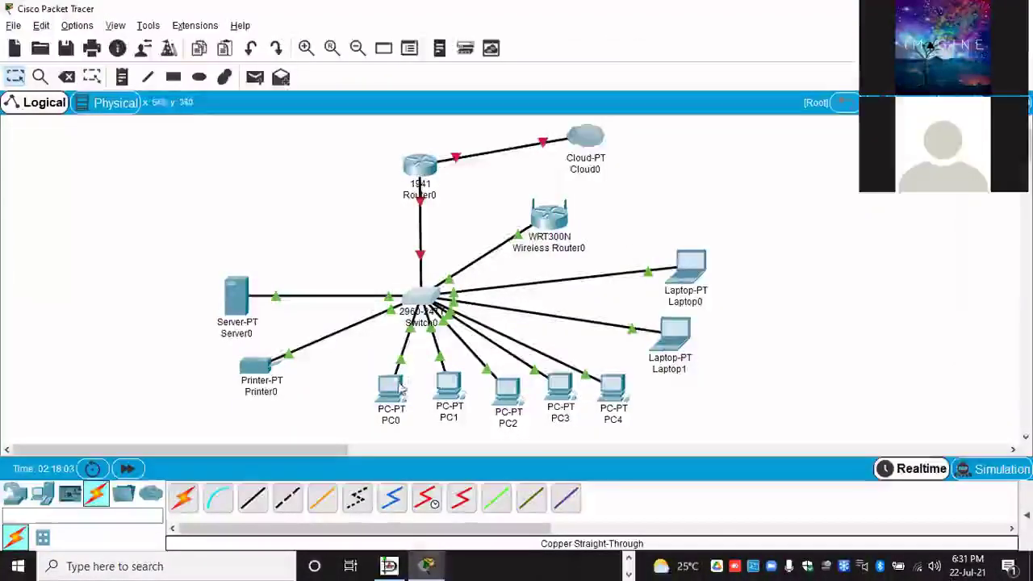
{"action": "mouse_move", "coordinate": [395, 388]}
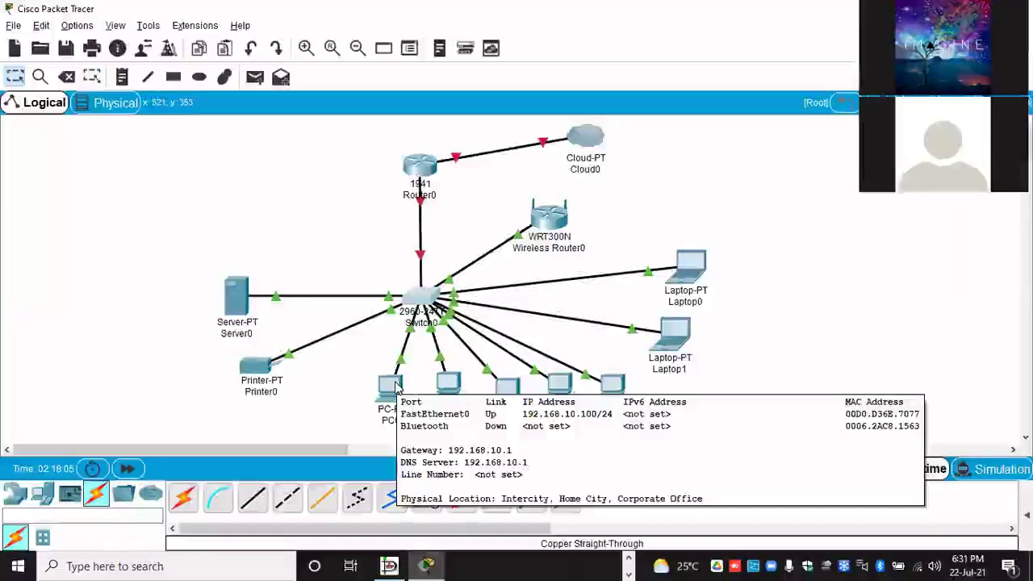
{"action": "left_click", "coordinate": [421, 302]}
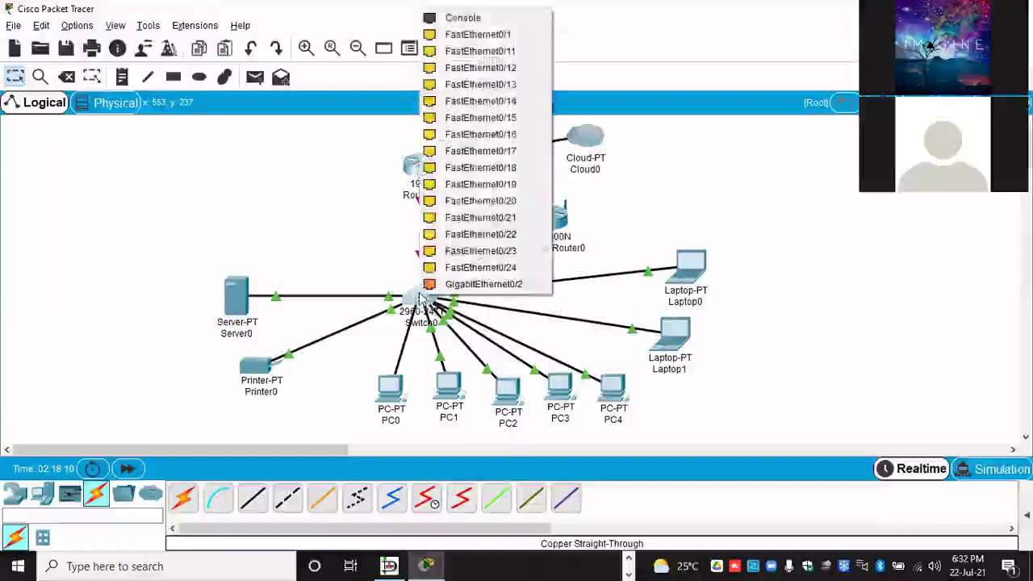
{"action": "left_click", "coordinate": [448, 34]}
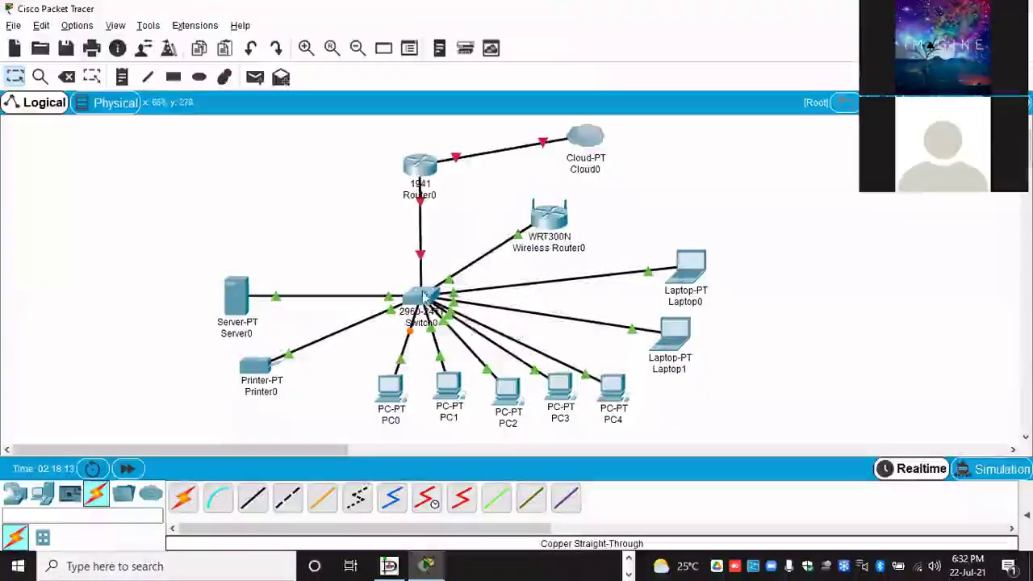
Step: Reopen Switch0's command line and bring up a fresh global configuration prompt below the link messages
{"action": "left_click", "coordinate": [422, 293]}
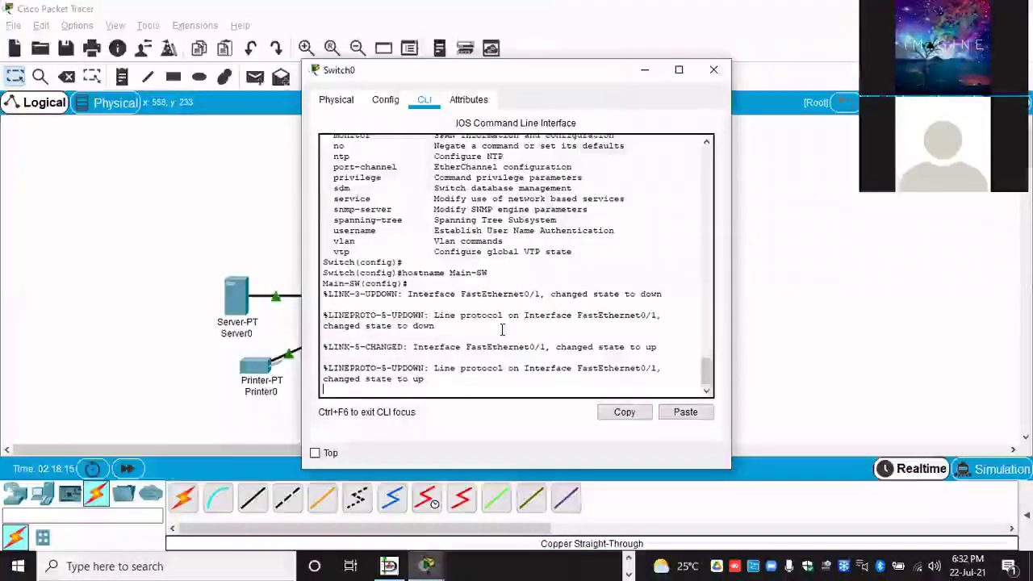
{"action": "key", "text": "Return"}
{"action": "key", "text": "Return"}
{"action": "key", "text": "Return"}
{"action": "key", "text": "Return"}
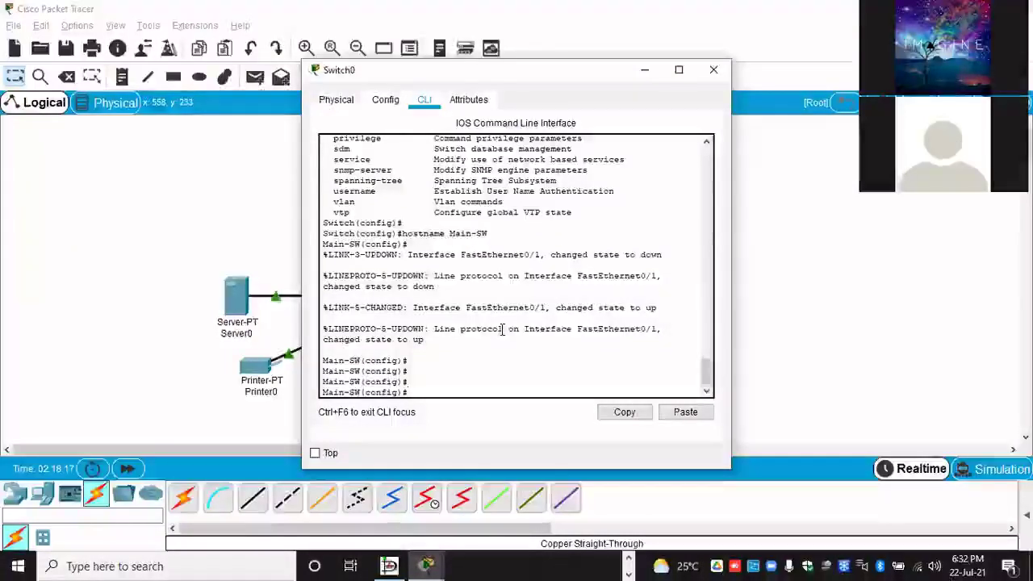
Step: Enter interface configuration mode for fa0/1 on Main-SW, with the command-line window moved aside to reveal the topology
{"action": "type", "text": "INTER"}
{"action": "key", "text": "BackSpace"}
{"action": "key", "text": "BackSpace"}
{"action": "key", "text": "BackSpace"}
{"action": "key", "text": "BackSpace"}
{"action": "key", "text": "BackSpace"}
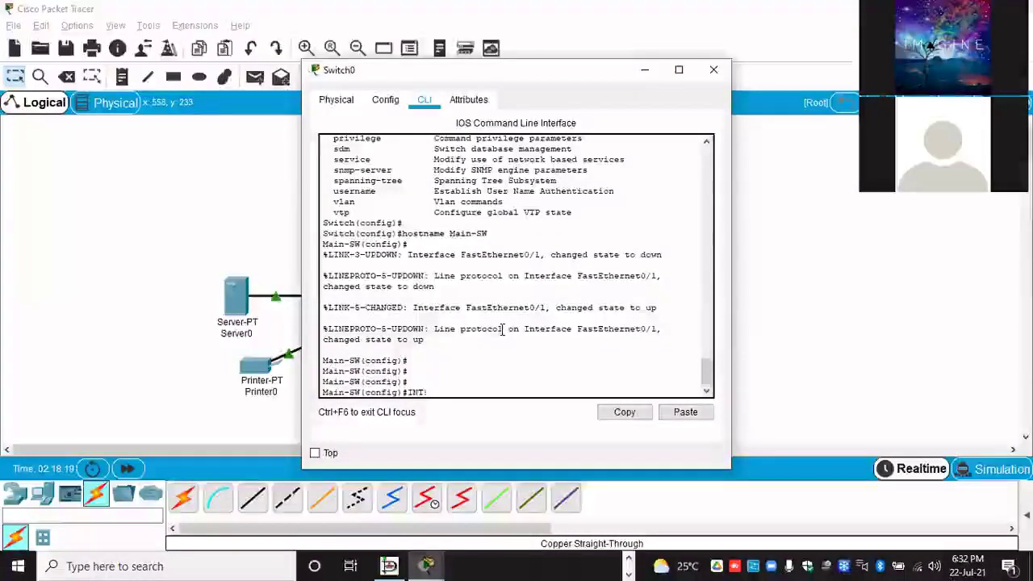
{"action": "type", "text": "inter"}
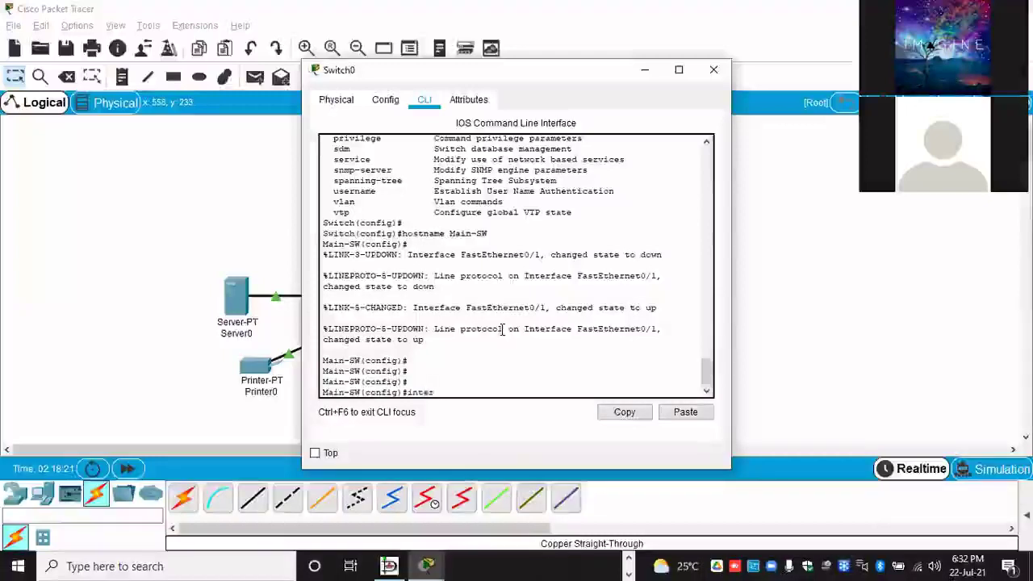
{"action": "type", "text": " fa"}
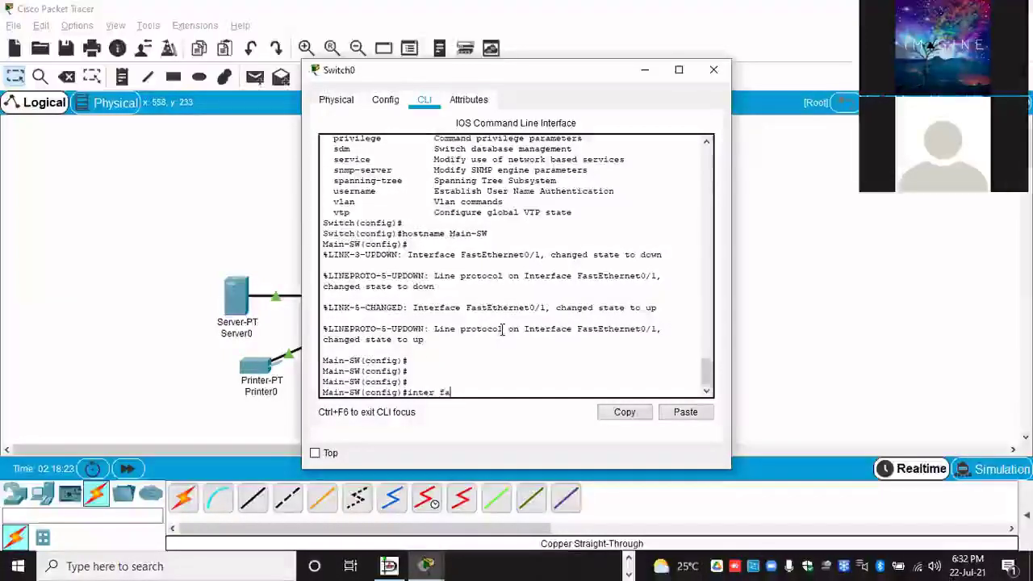
{"action": "type", "text": "0/1"}
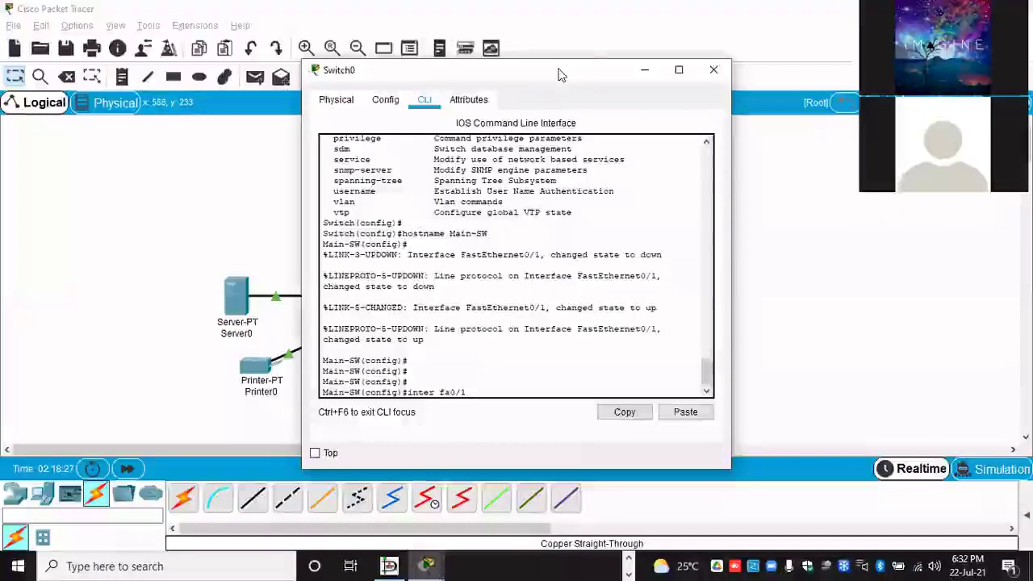
{"action": "left_click_drag", "start_coordinate": [560, 74], "coordinate": [828, 63]}
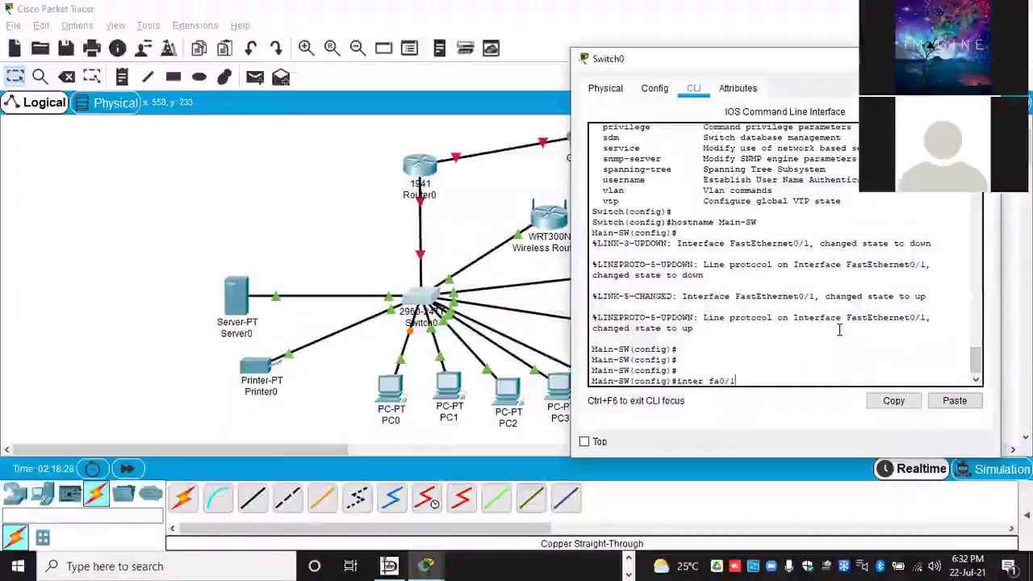
{"action": "key", "text": "Return"}
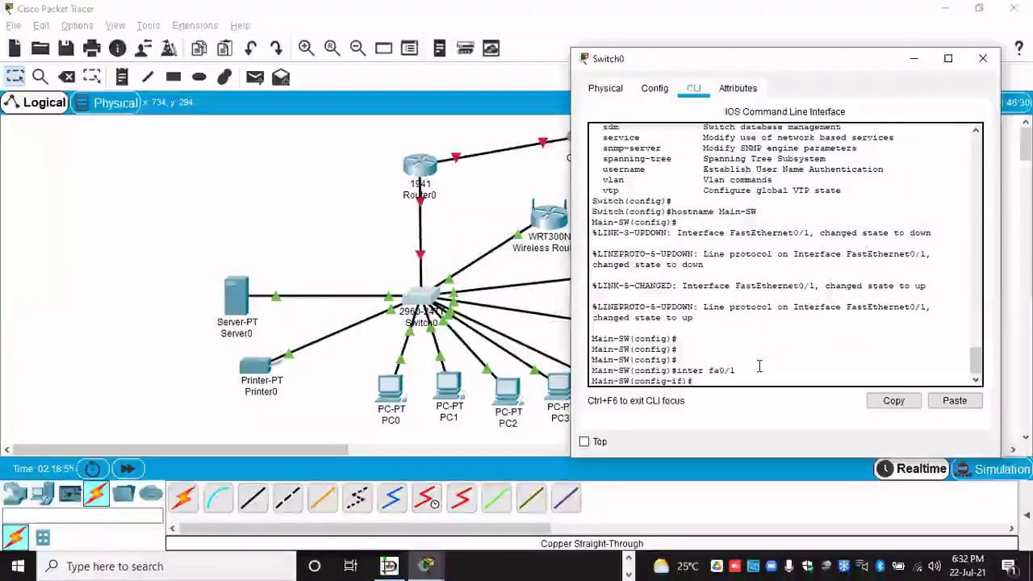
Step: Disable FastEthernet0/1 with the shutdown command and bring up a fresh interface configuration prompt
{"action": "type", "text": "hutdo"}
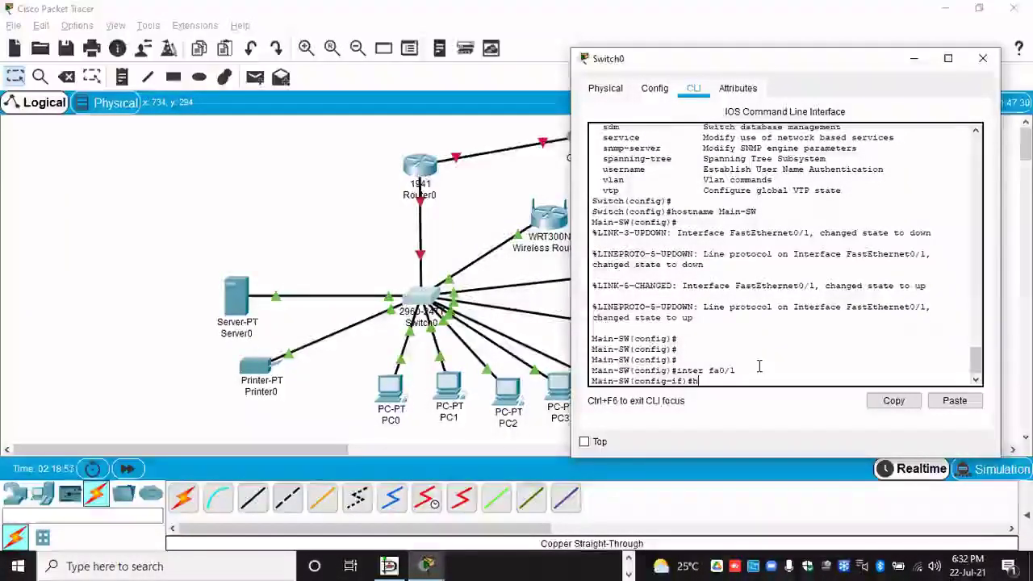
{"action": "type", "text": "wn"}
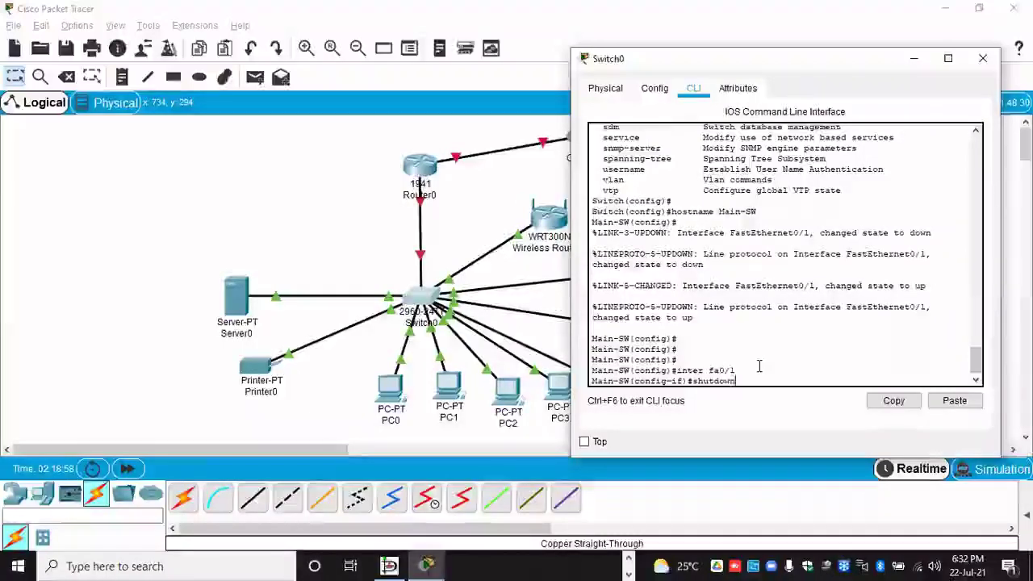
{"action": "key", "text": "Return"}
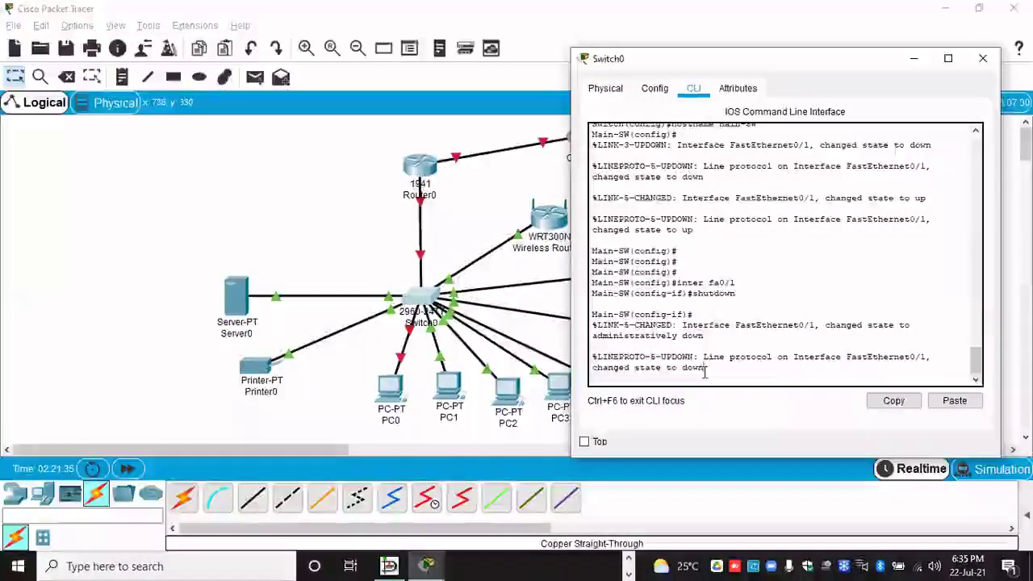
{"action": "key", "text": "Return"}
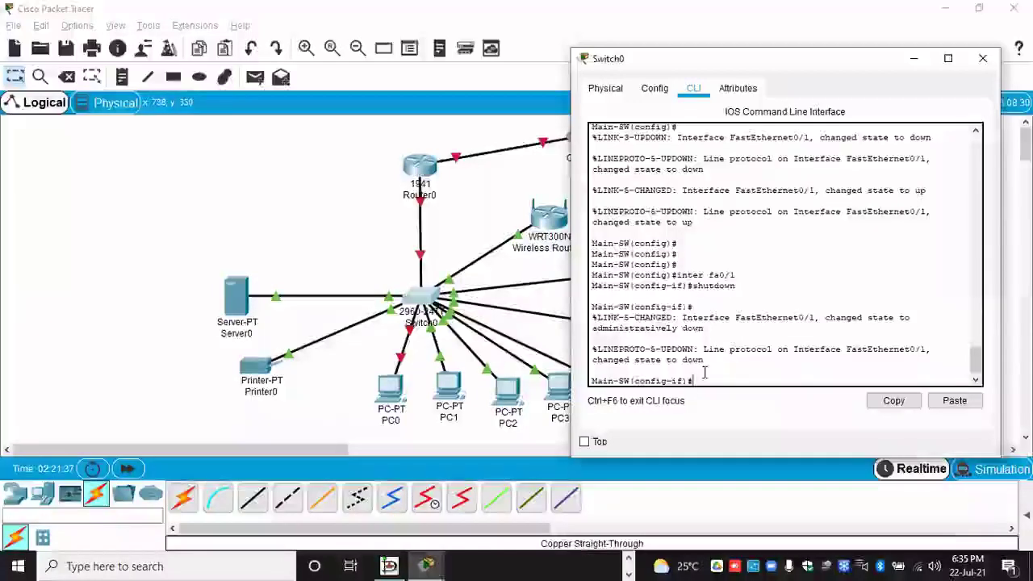
Step: Re-enable FastEthernet0/1 with the no shutdown command and bring up a fresh prompt below the link messages
{"action": "type", "text": "no sh"}
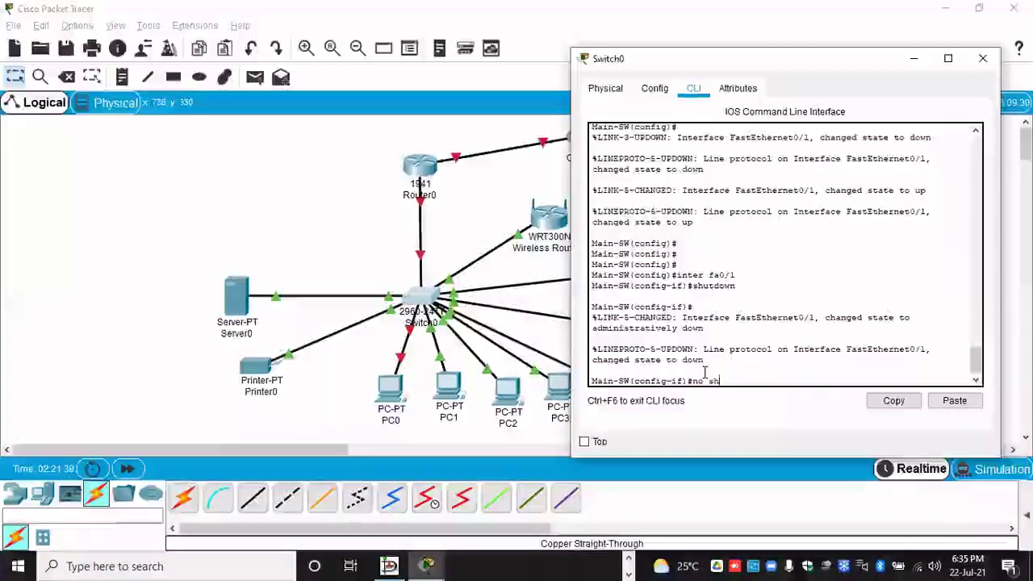
{"action": "type", "text": "utdown"}
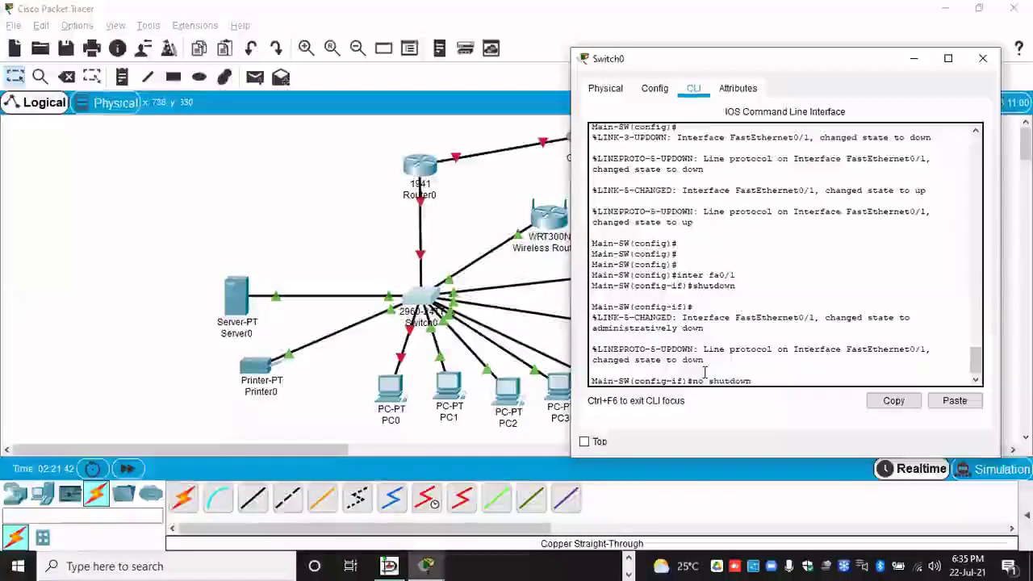
{"action": "key", "text": "Return"}
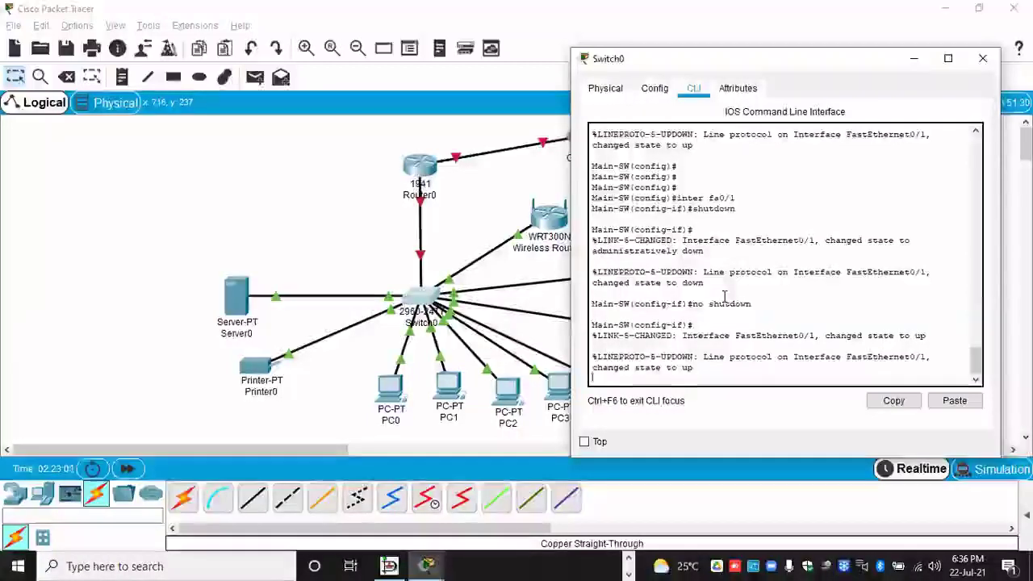
{"action": "key", "text": "Return"}
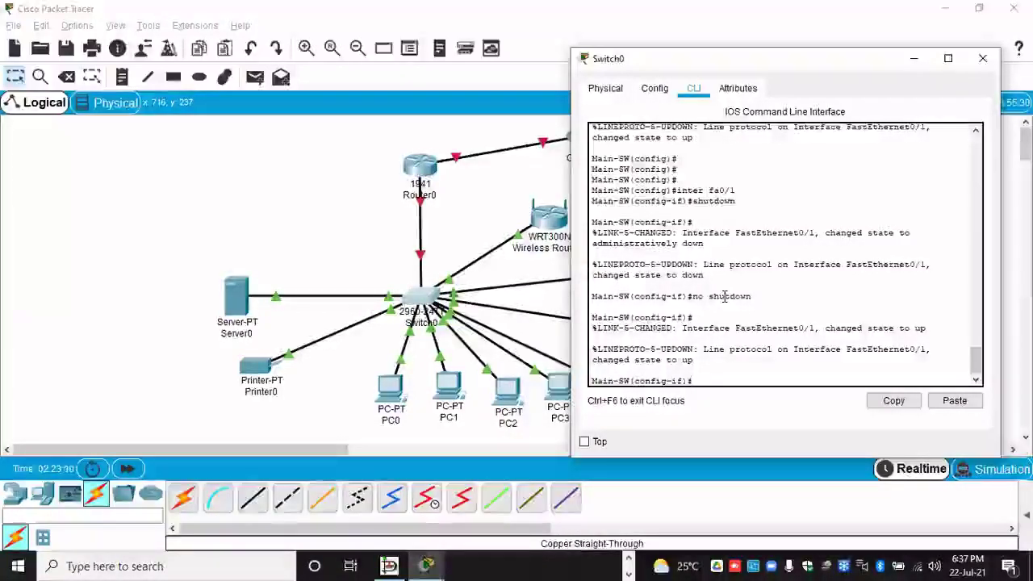
Step: Leave interface configuration with the end command and return to the privileged Main-SW# prompt
{"action": "type", "text": "end"}
{"action": "key", "text": "Return"}
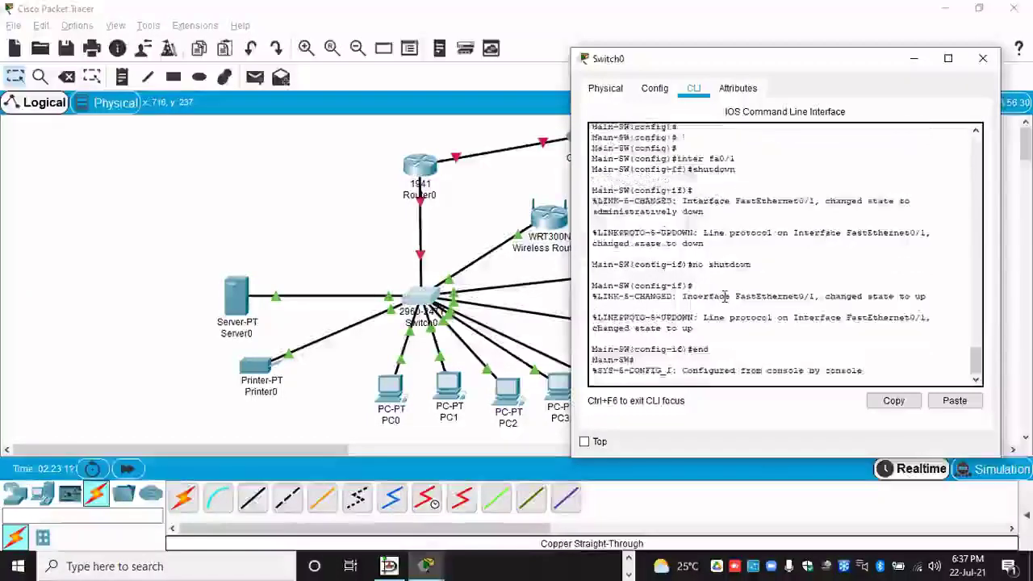
{"action": "key", "text": "Return"}
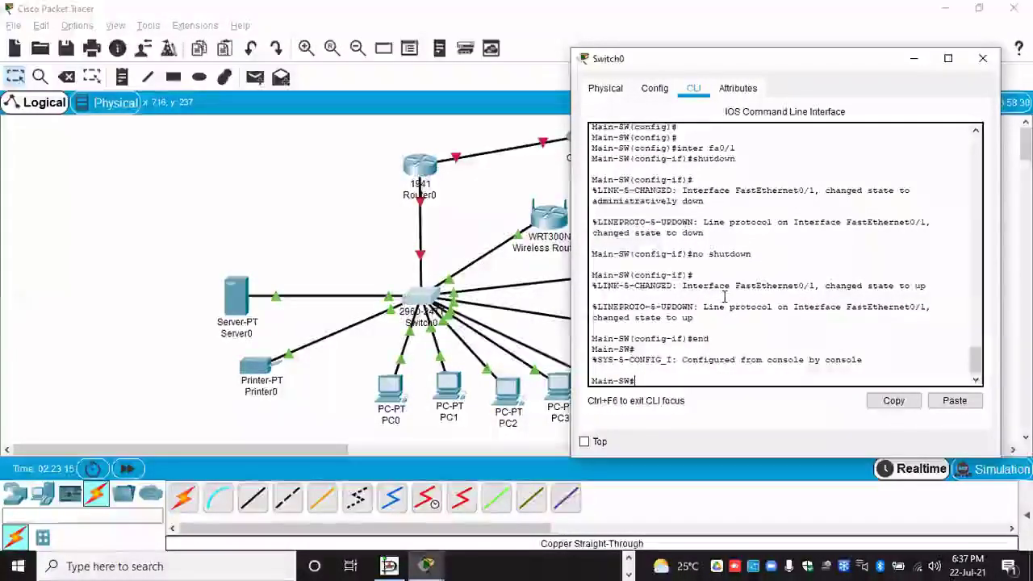
Step: Try to run the end command again at the privileged prompt, and close Switch0's window
{"action": "type", "text": "en"}
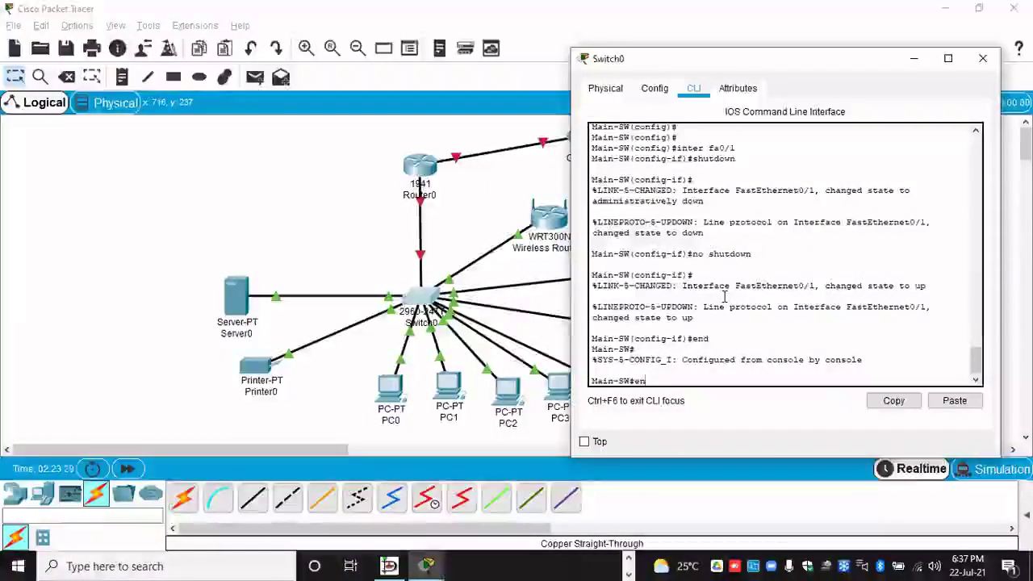
{"action": "type", "text": "d"}
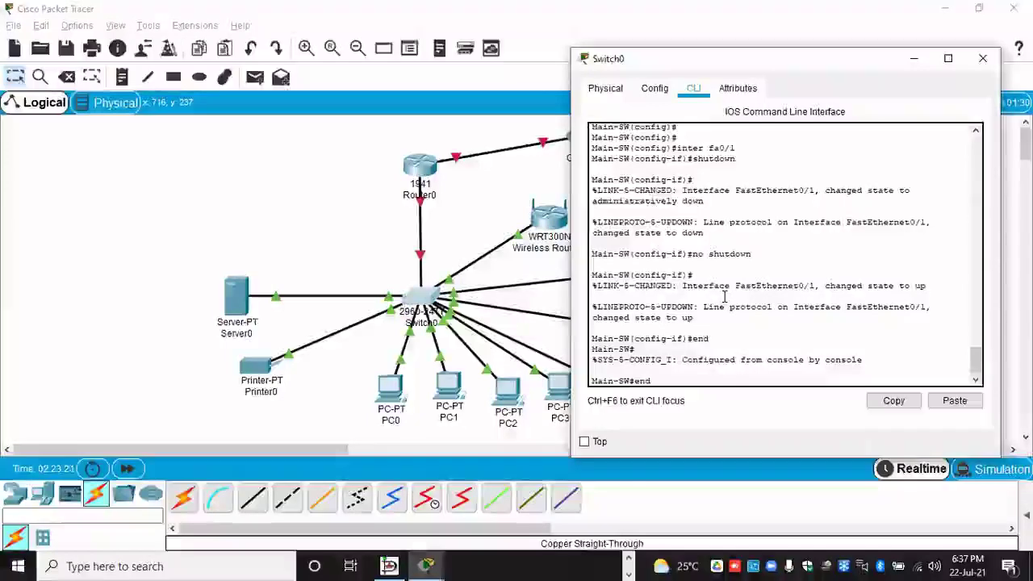
{"action": "key", "text": "Return"}
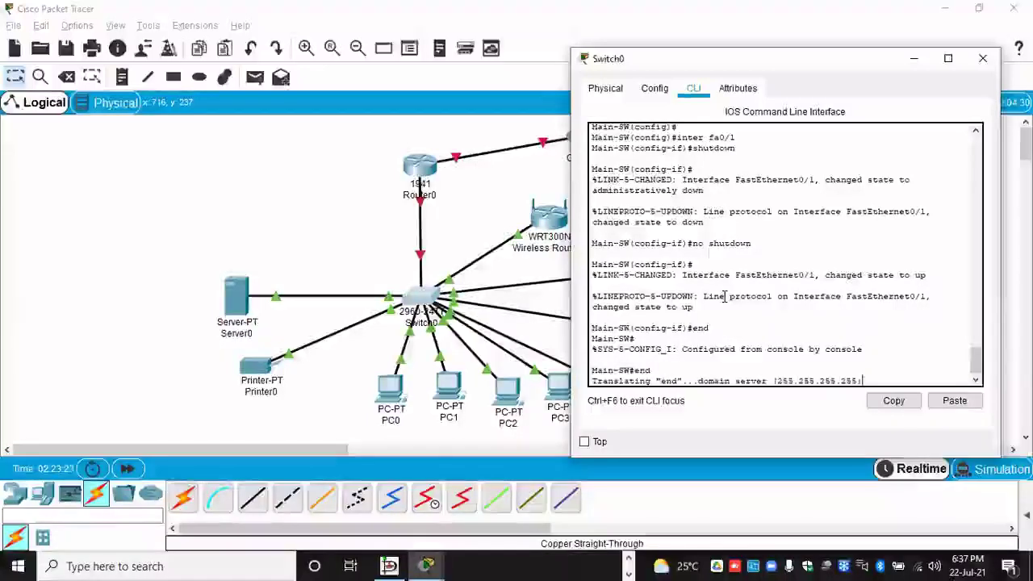
{"action": "left_click", "coordinate": [783, 249]}
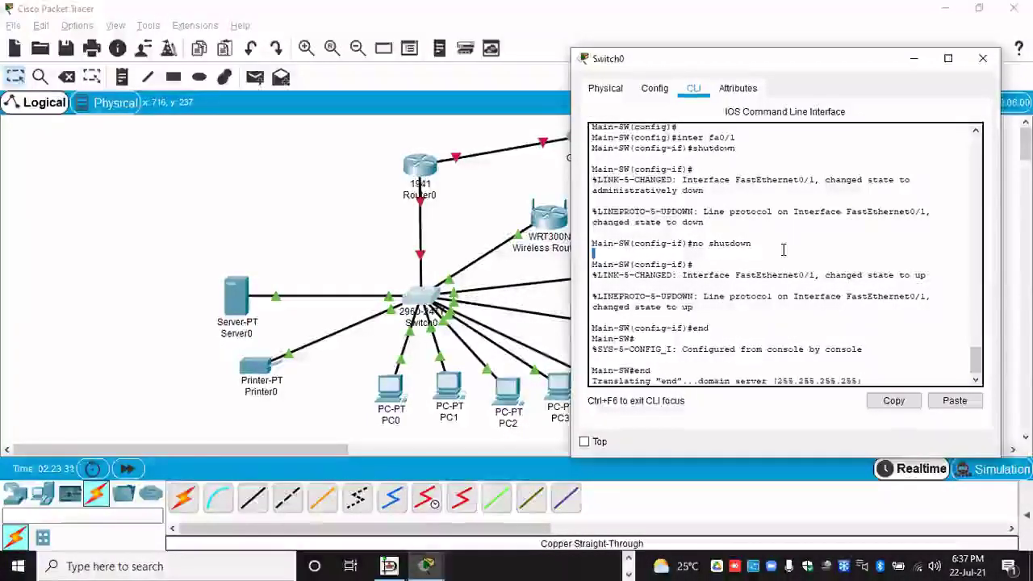
{"action": "left_click", "coordinate": [982, 61]}
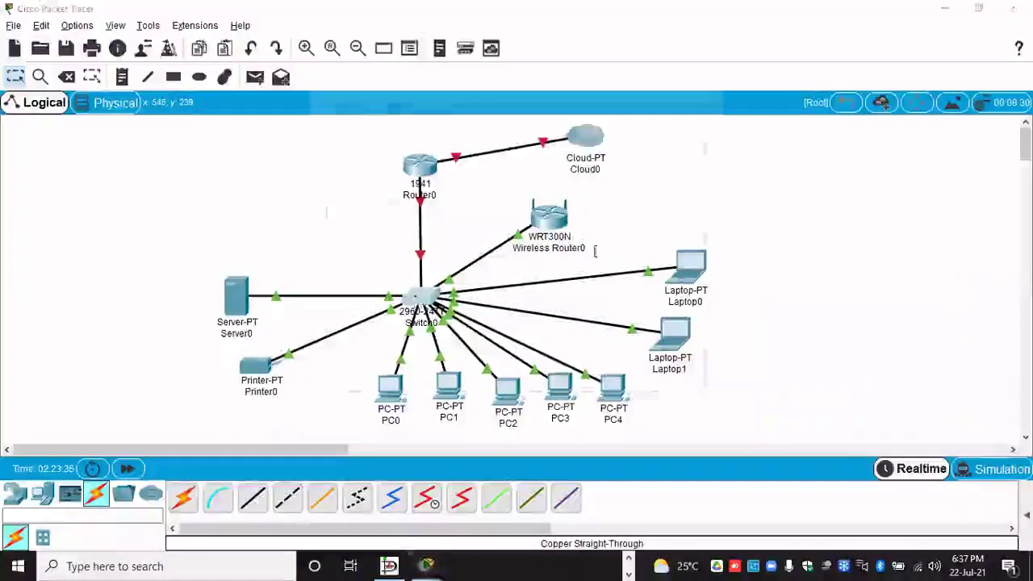
Step: Examine Switch0's physical ports, configuration page and attributes, and close its window
{"action": "left_click", "coordinate": [417, 301]}
{"action": "left_click", "coordinate": [335, 99]}
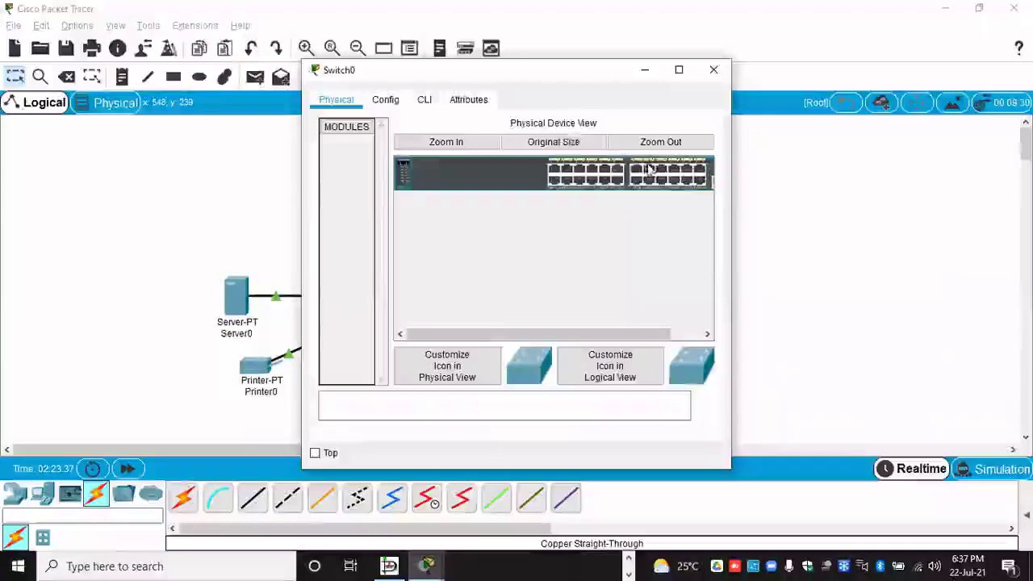
{"action": "left_click_drag", "start_coordinate": [512, 334], "coordinate": [658, 325]}
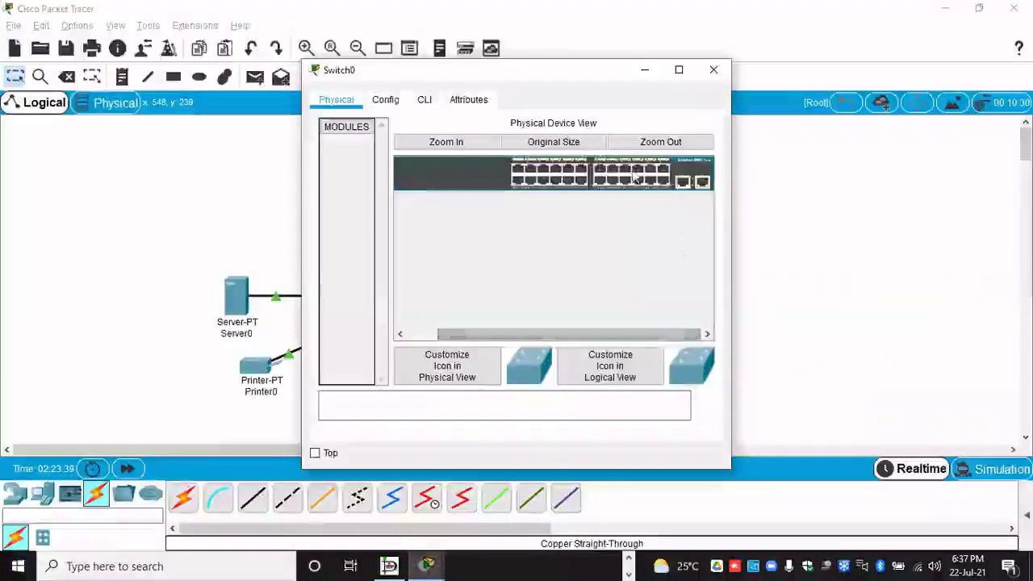
{"action": "left_click", "coordinate": [387, 102]}
{"action": "left_click", "coordinate": [465, 100]}
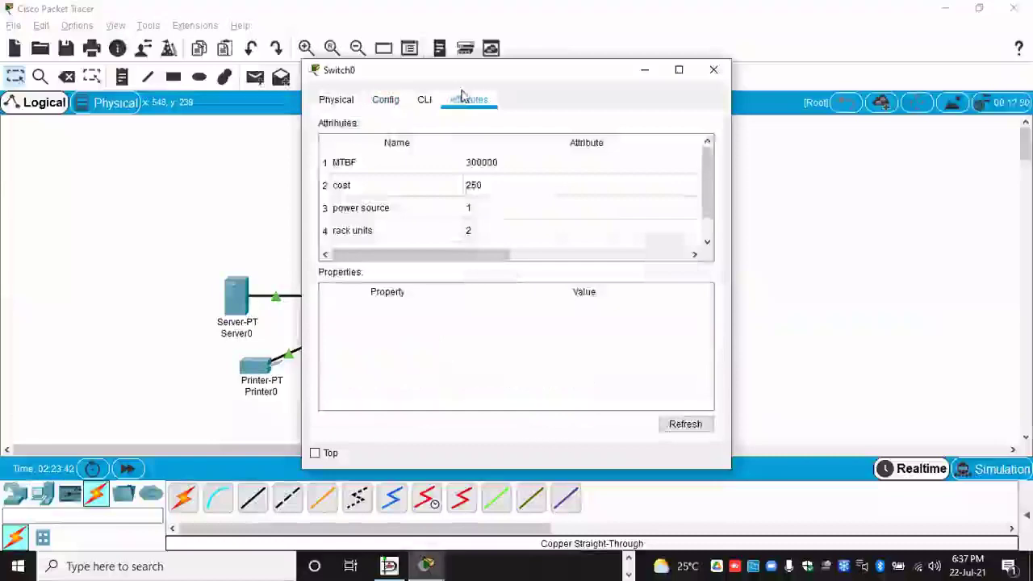
{"action": "left_click", "coordinate": [379, 101]}
{"action": "left_click", "coordinate": [338, 101]}
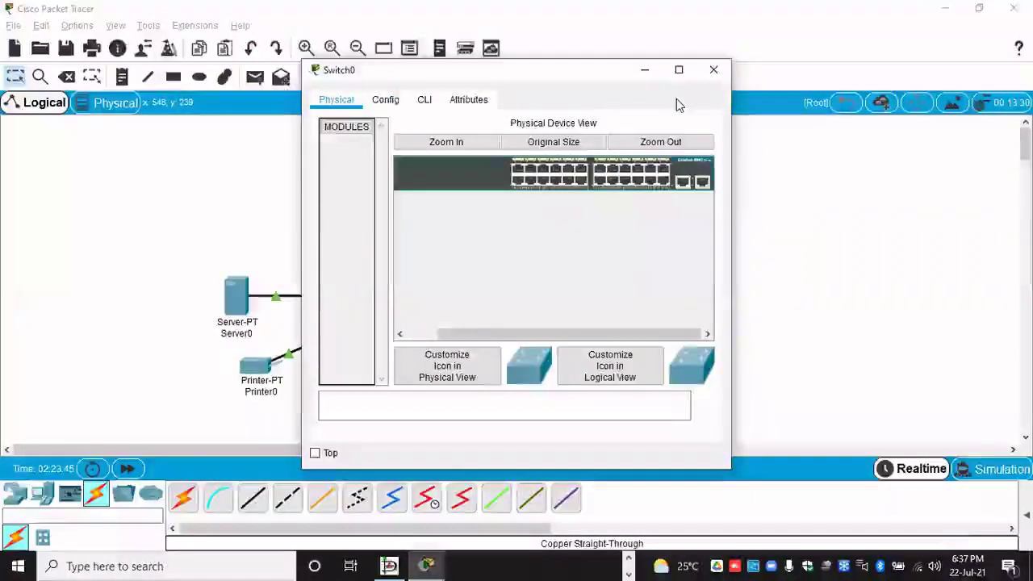
{"action": "left_click", "coordinate": [713, 70]}
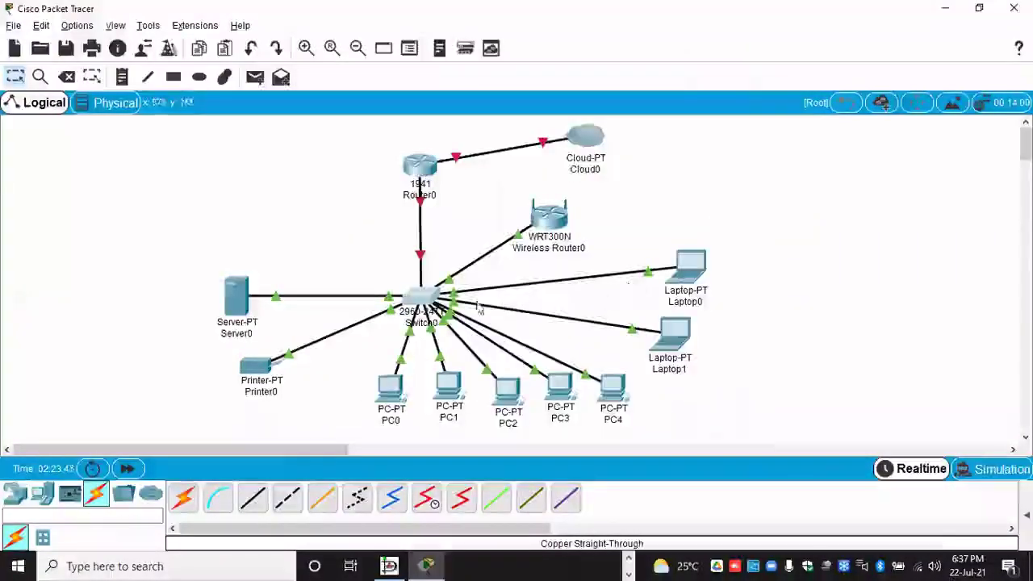
Step: Reopen Switch0's command line to check whether the prompt is back, and close the window
{"action": "left_click", "coordinate": [429, 306]}
{"action": "left_click", "coordinate": [424, 99]}
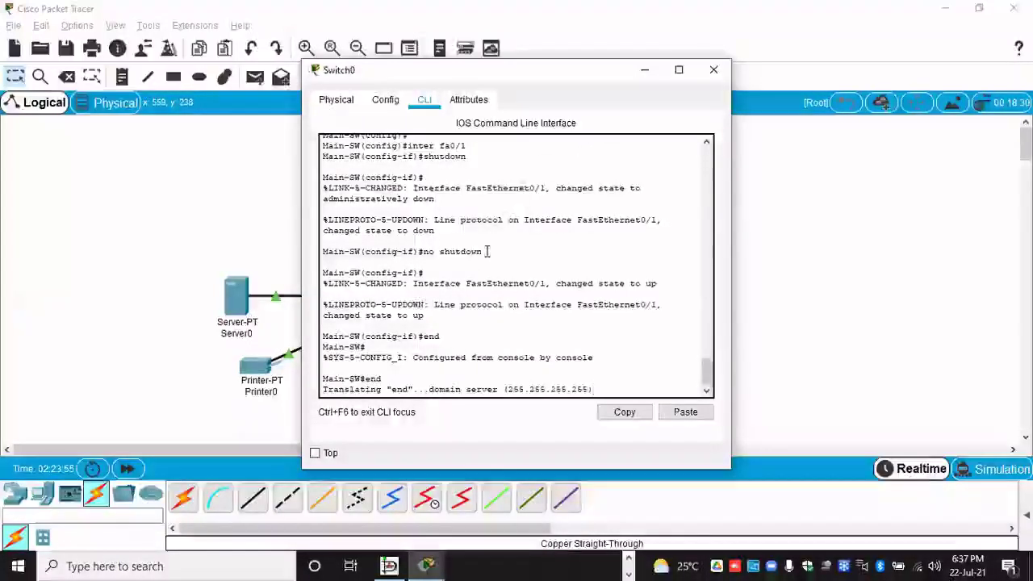
{"action": "left_click", "coordinate": [714, 70]}
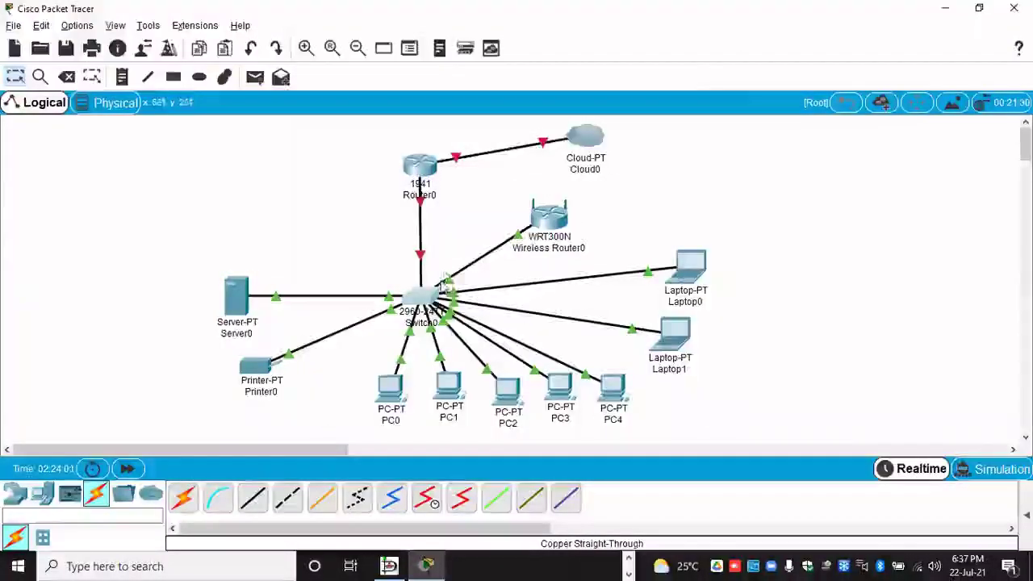
Step: Open Router0 and fit WIC-Cover plates over its two open expansion slots in the physical device view
{"action": "mouse_move", "coordinate": [420, 295]}
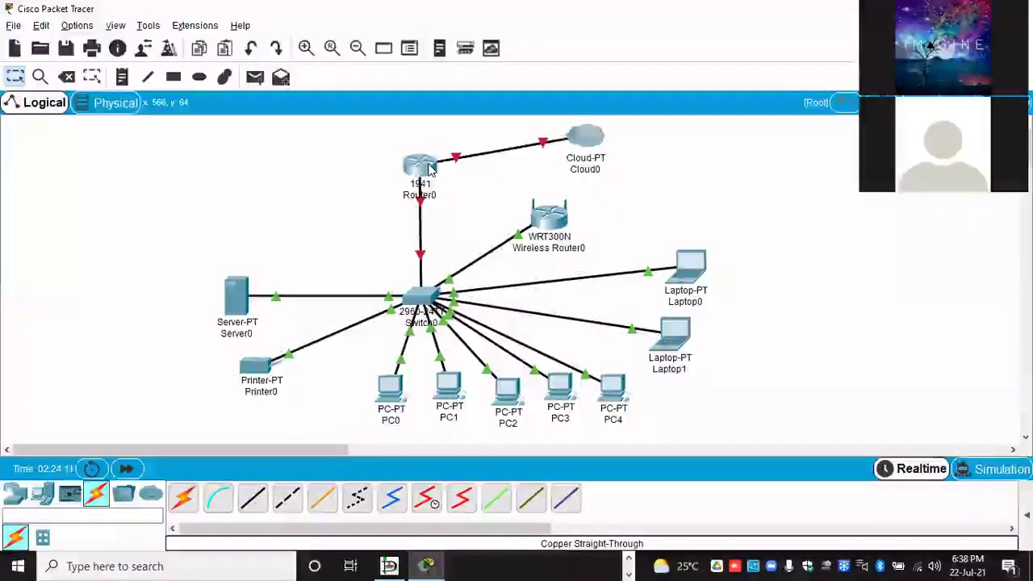
{"action": "mouse_move", "coordinate": [428, 179]}
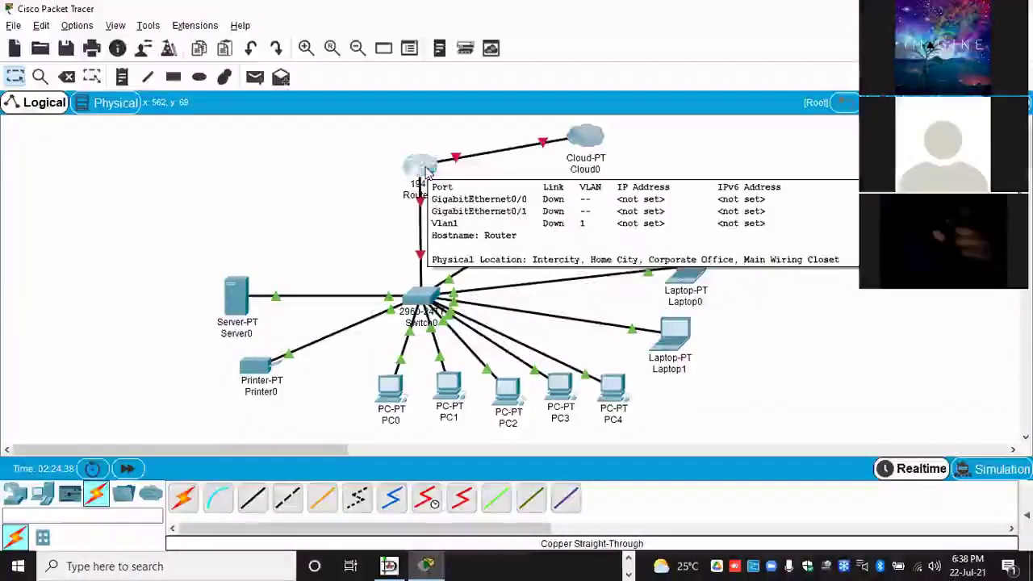
{"action": "left_click", "coordinate": [425, 170]}
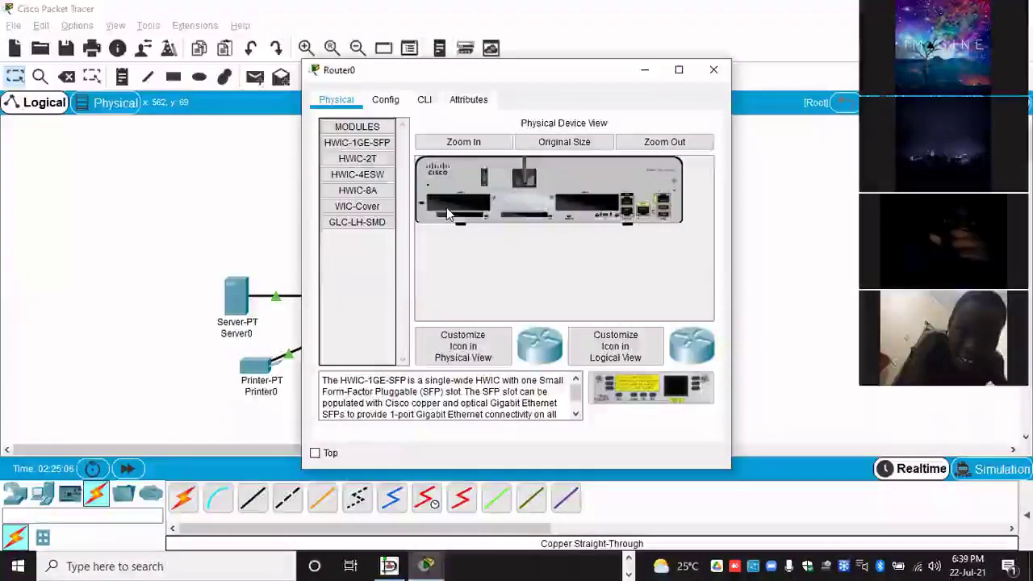
{"action": "left_click", "coordinate": [362, 211]}
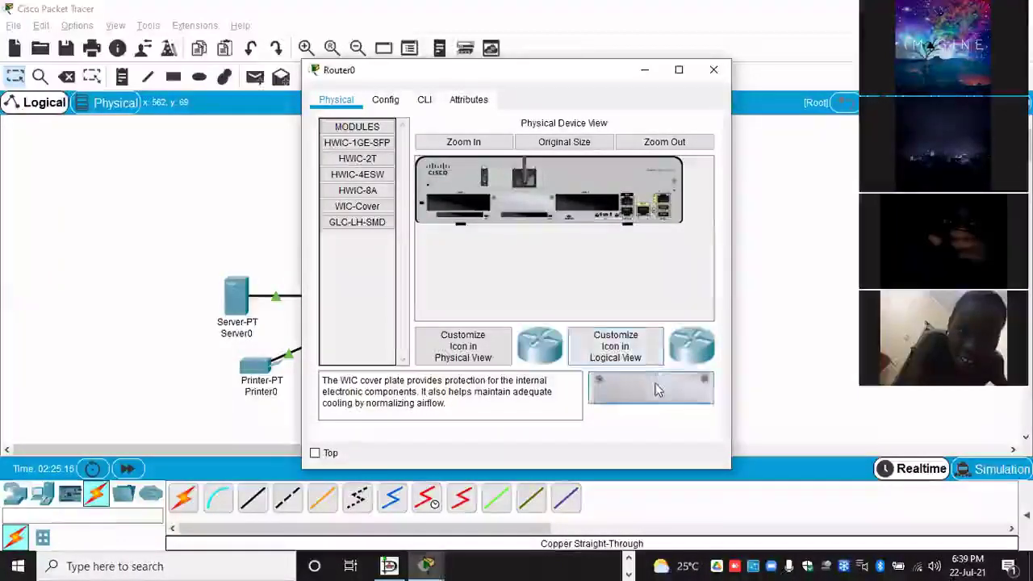
{"action": "left_click_drag", "start_coordinate": [655, 389], "coordinate": [464, 204]}
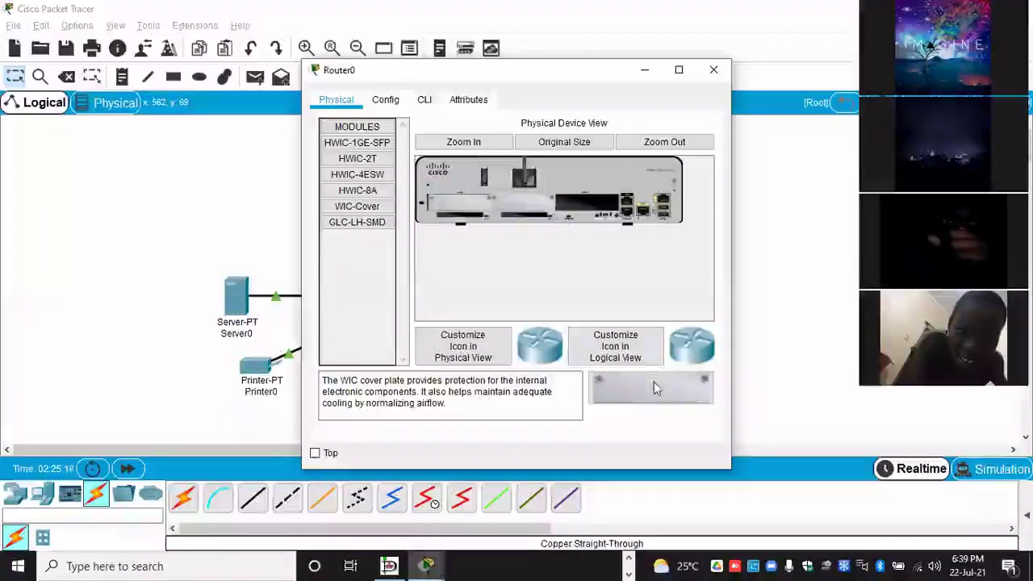
{"action": "left_click_drag", "start_coordinate": [657, 385], "coordinate": [594, 208]}
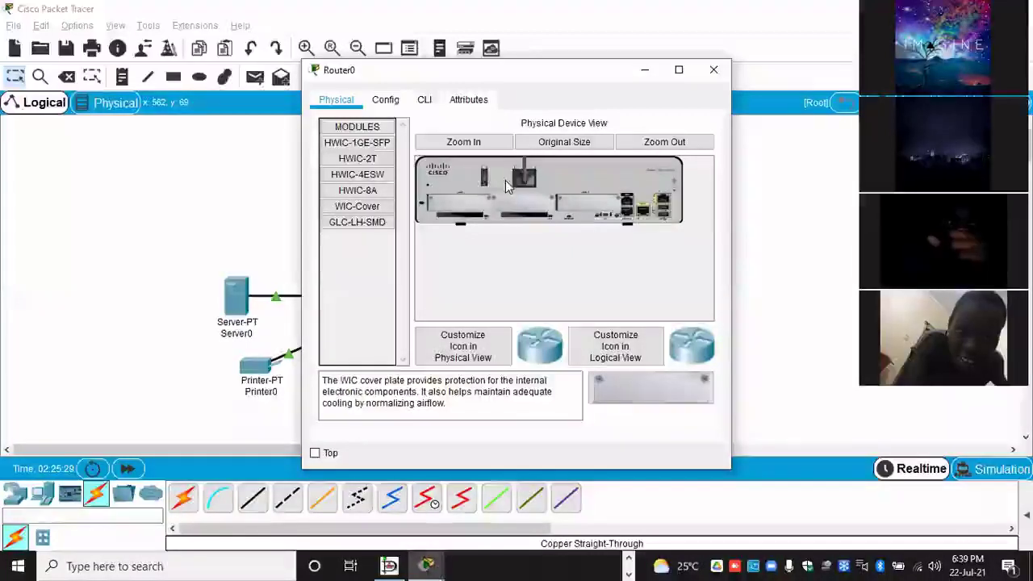
Step: Open Router0's command line, decline the initial configuration dialog with no, and get to the router prompt
{"action": "left_click", "coordinate": [429, 104]}
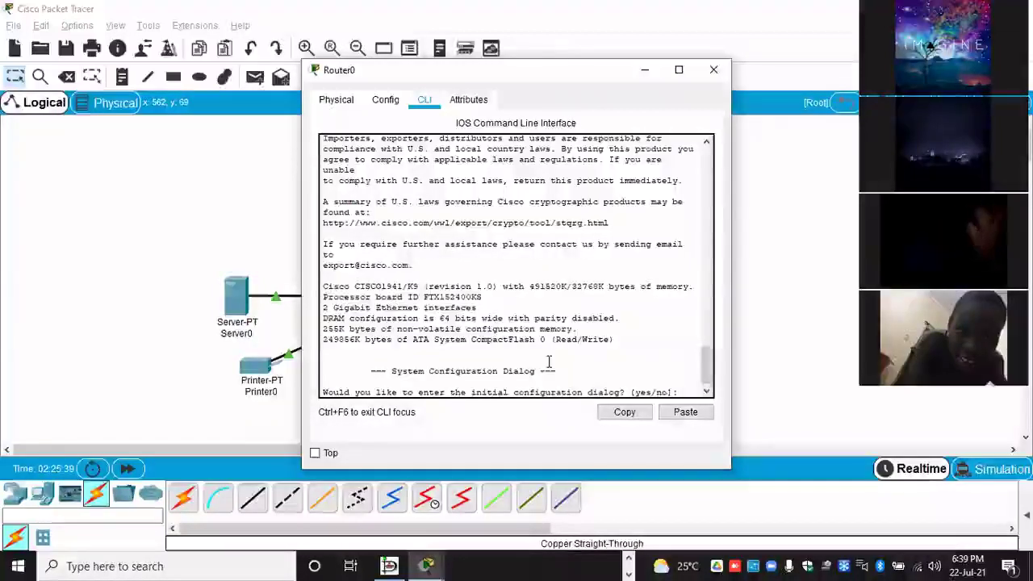
{"action": "type", "text": "no"}
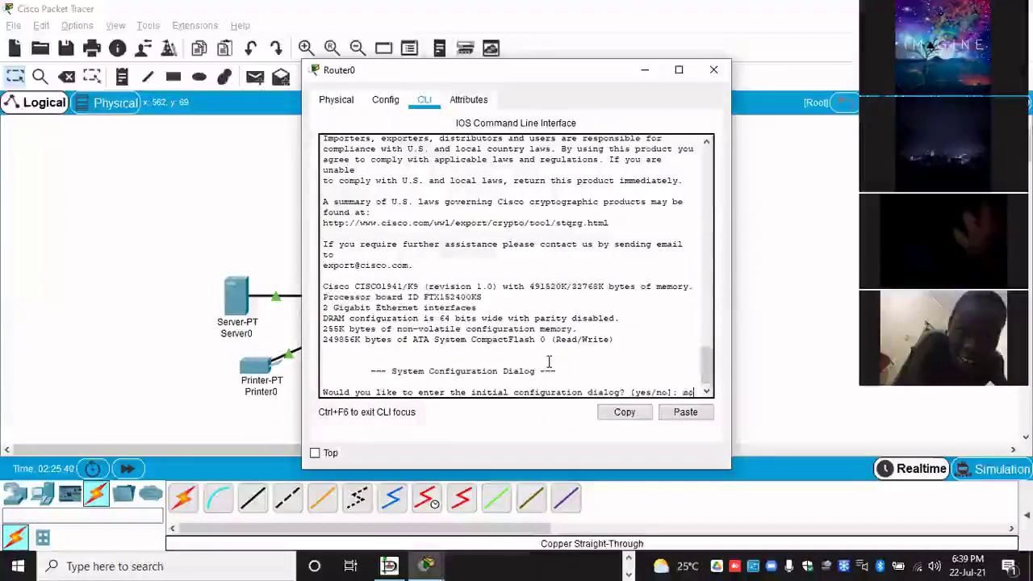
{"action": "key", "text": "Return"}
{"action": "key", "text": "Return"}
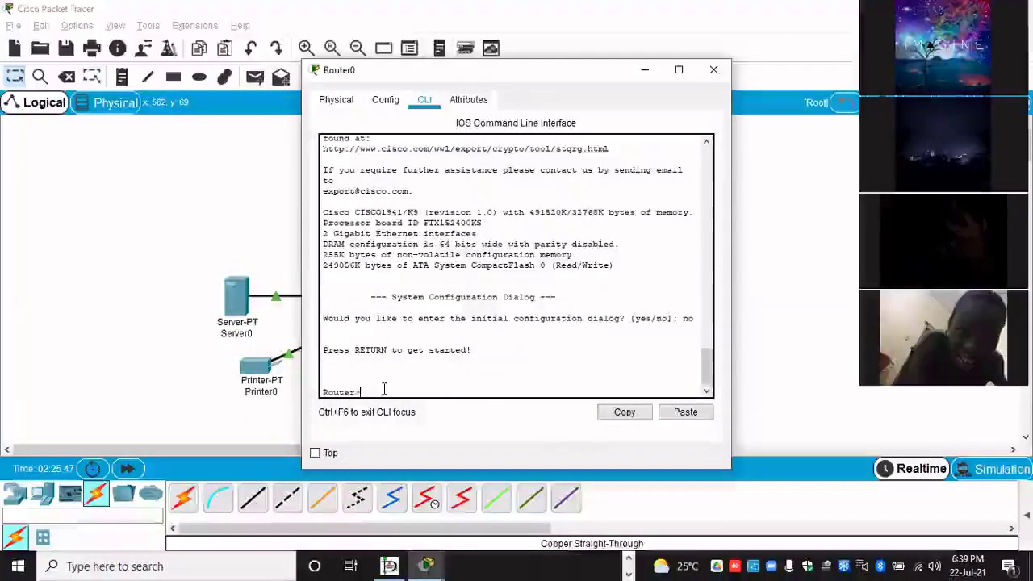
Step: Enter privileged mode with enable and enter global configuration mode with conf t on Router0
{"action": "type", "text": "ena"}
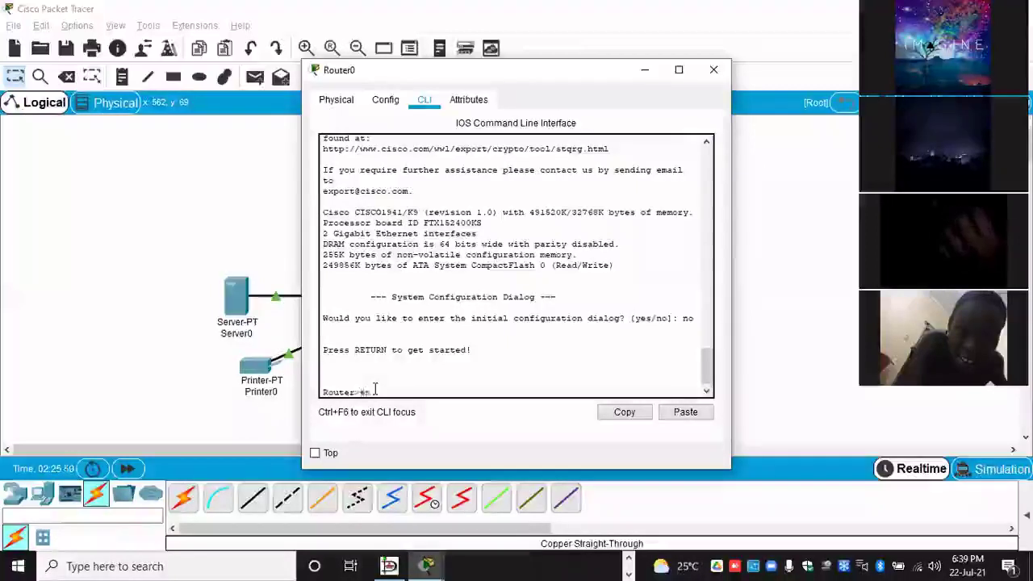
{"action": "type", "text": "ble"}
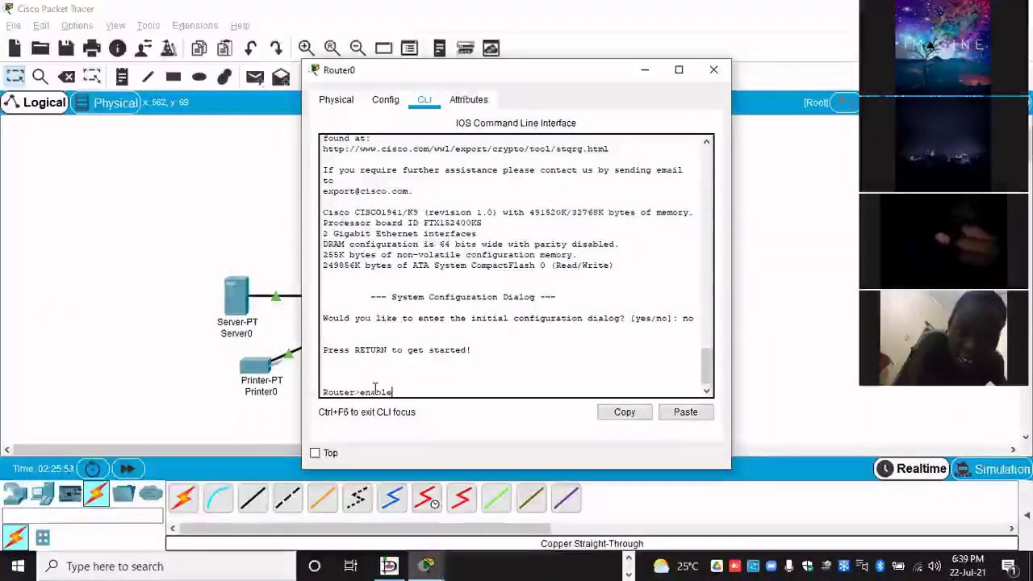
{"action": "key", "text": "Return"}
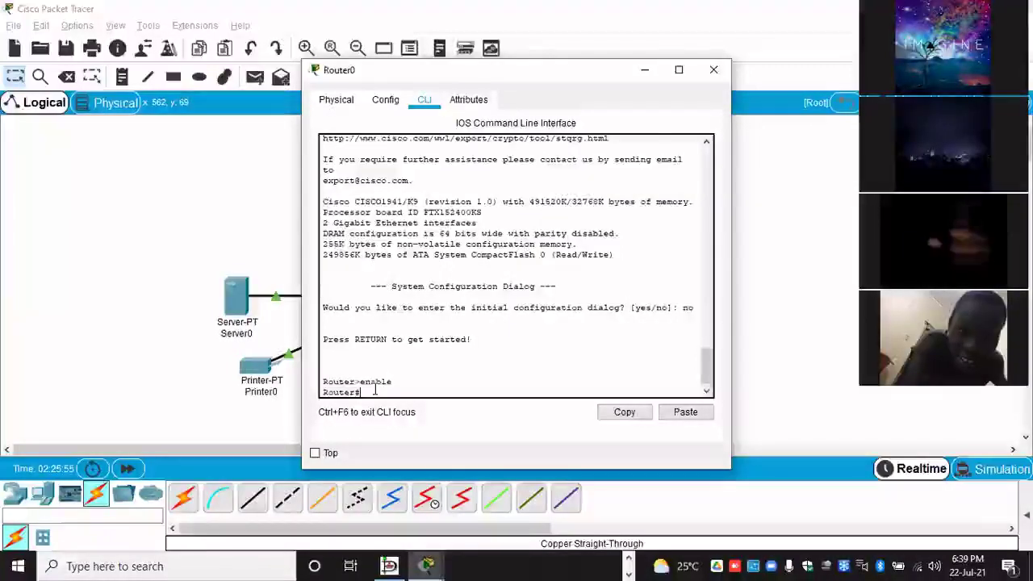
{"action": "type", "text": "co"}
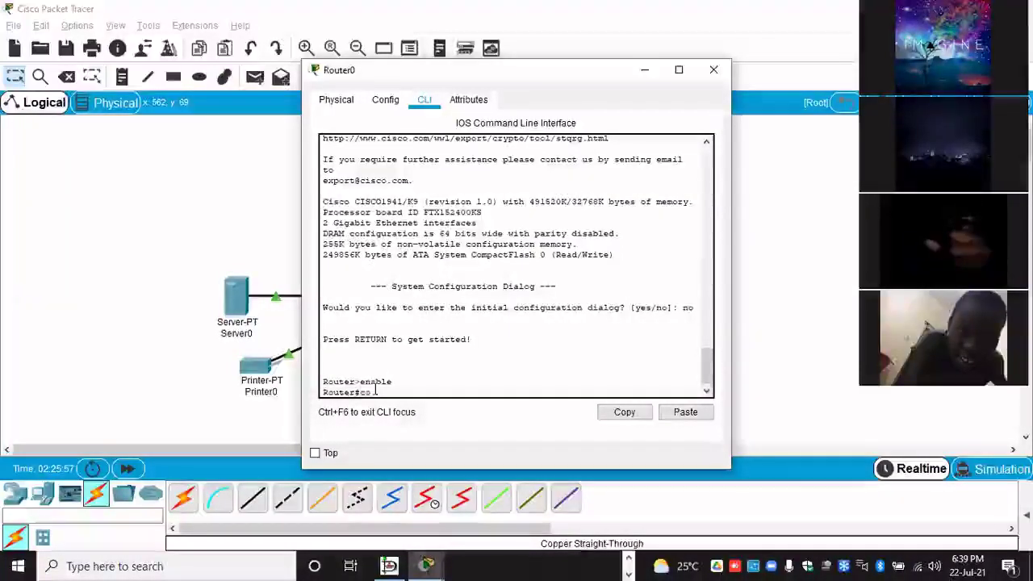
{"action": "type", "text": "nf"}
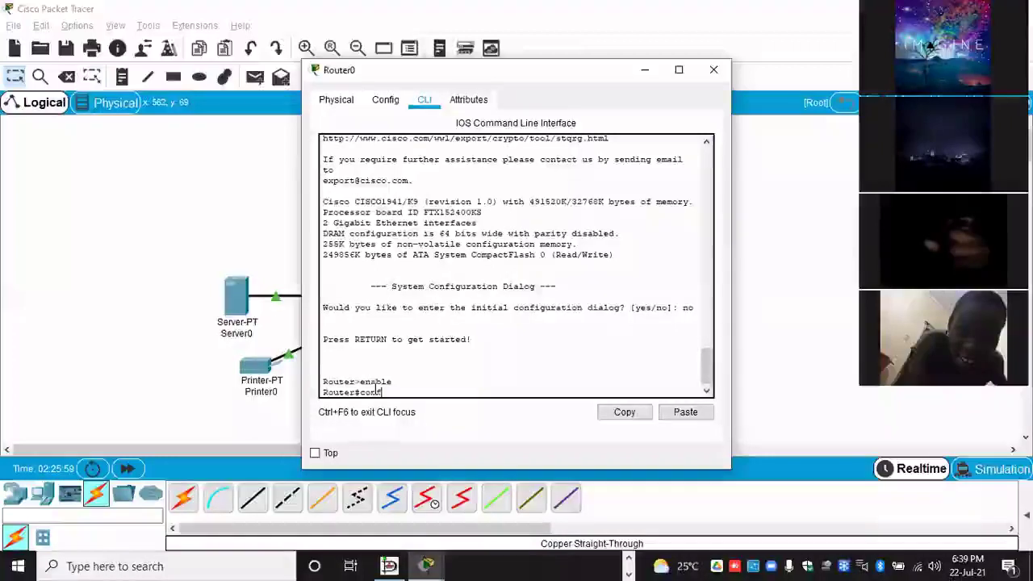
{"action": "type", "text": " t"}
{"action": "key", "text": "Return"}
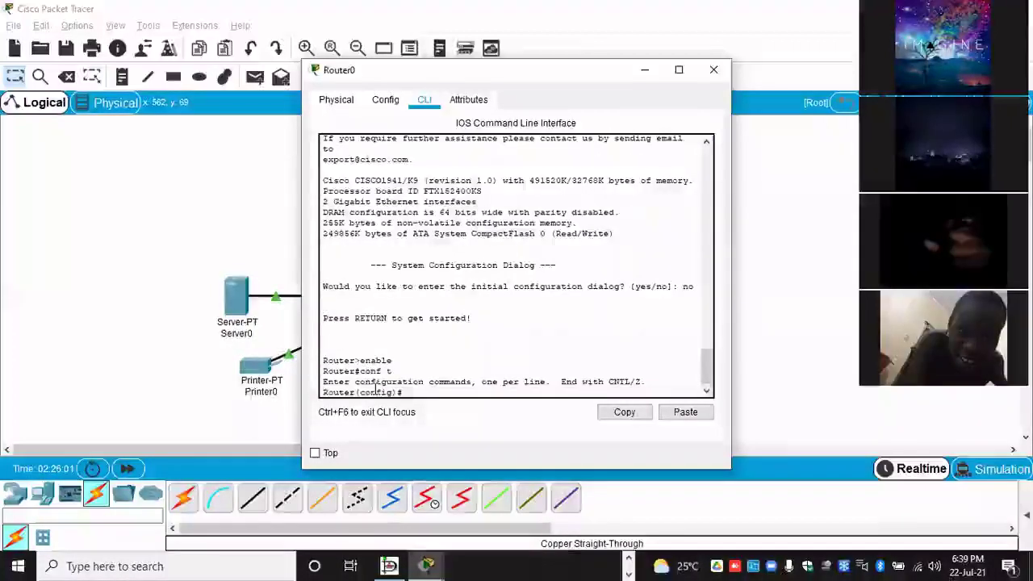
Step: Set the router's hostname to Main-RT
{"action": "type", "text": "ho"}
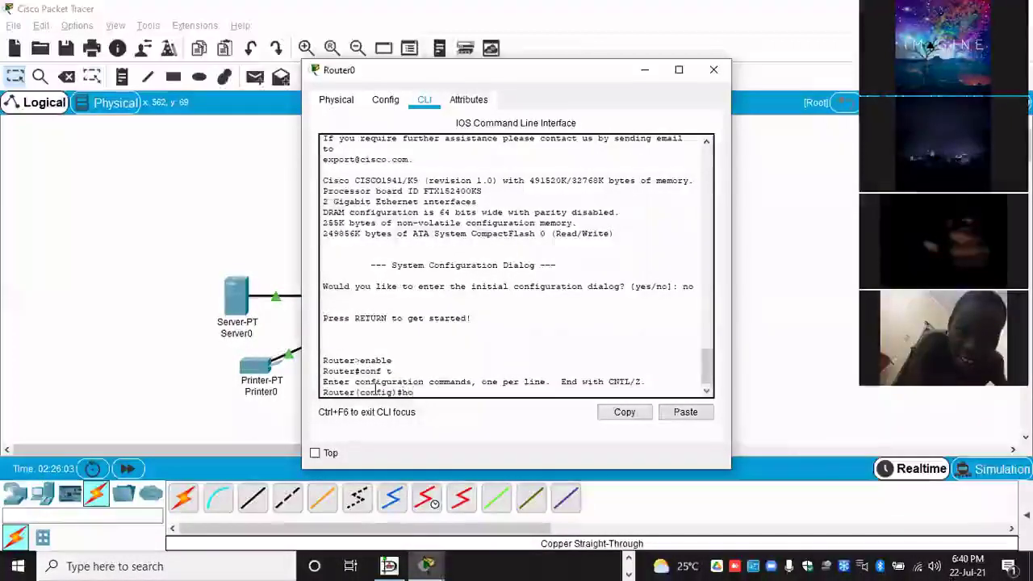
{"action": "type", "text": "st"}
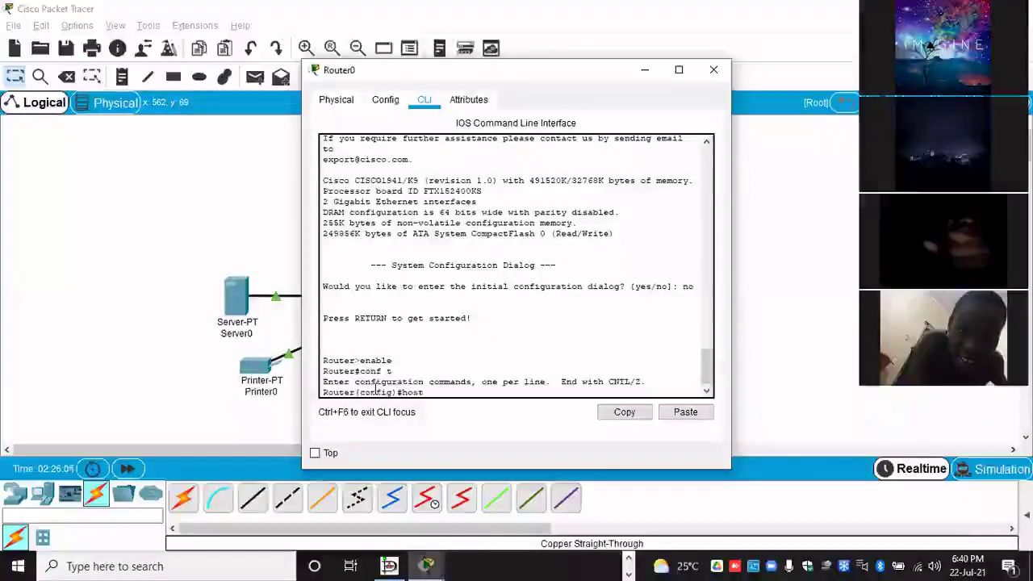
{"action": "key", "text": "Tab"}
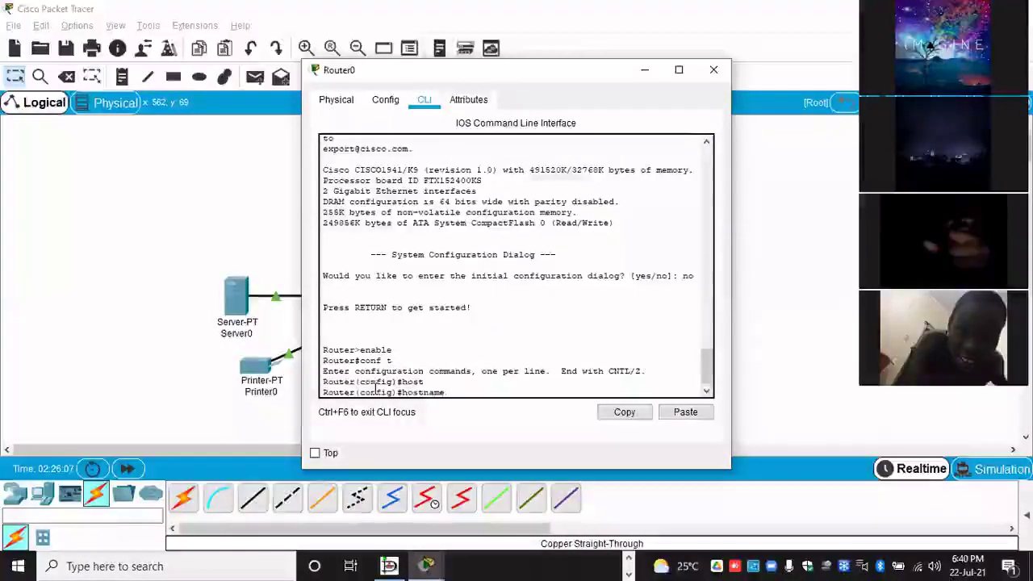
{"action": "type", "text": "Main"}
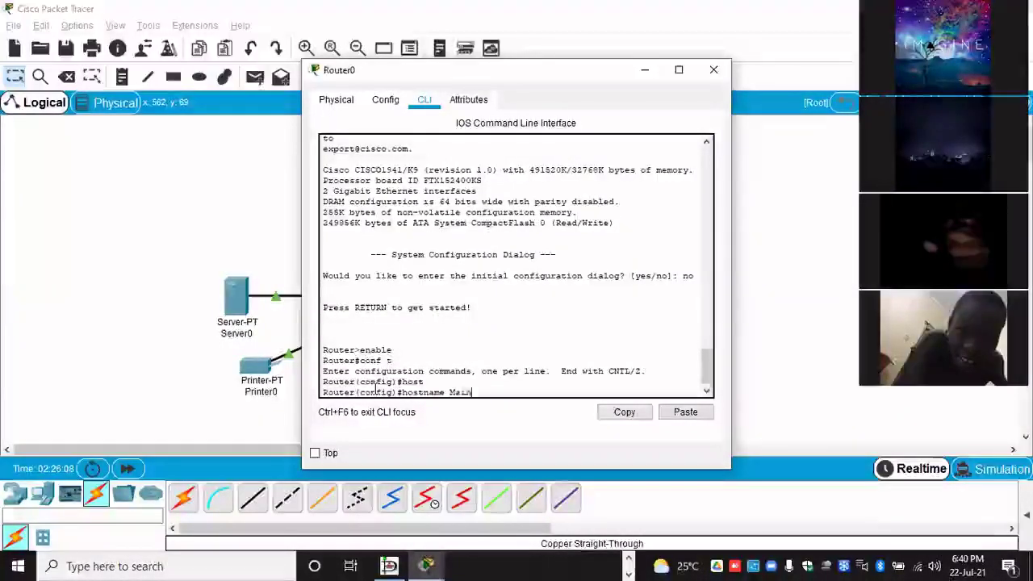
{"action": "type", "text": "-T"}
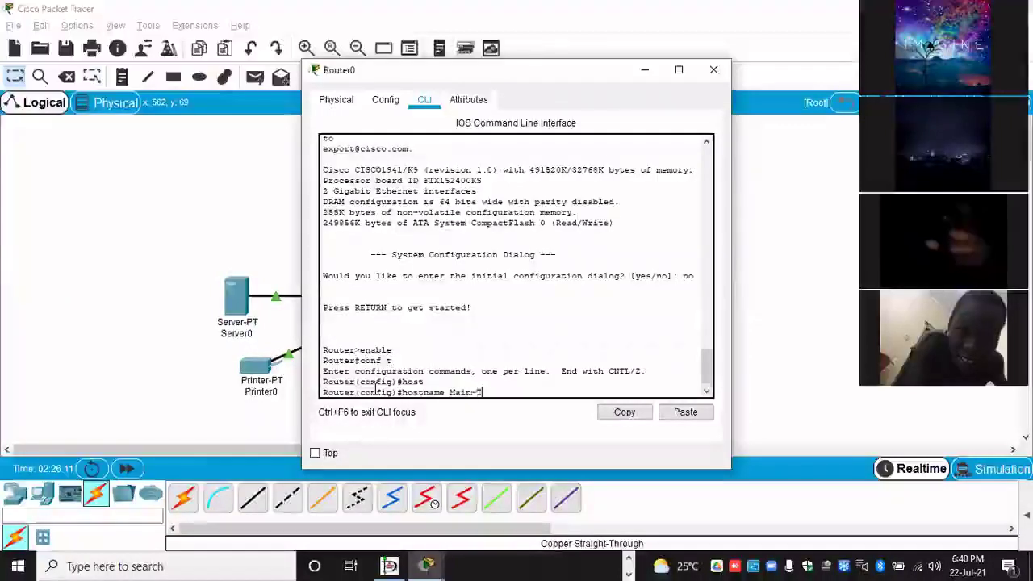
{"action": "type", "text": "1"}
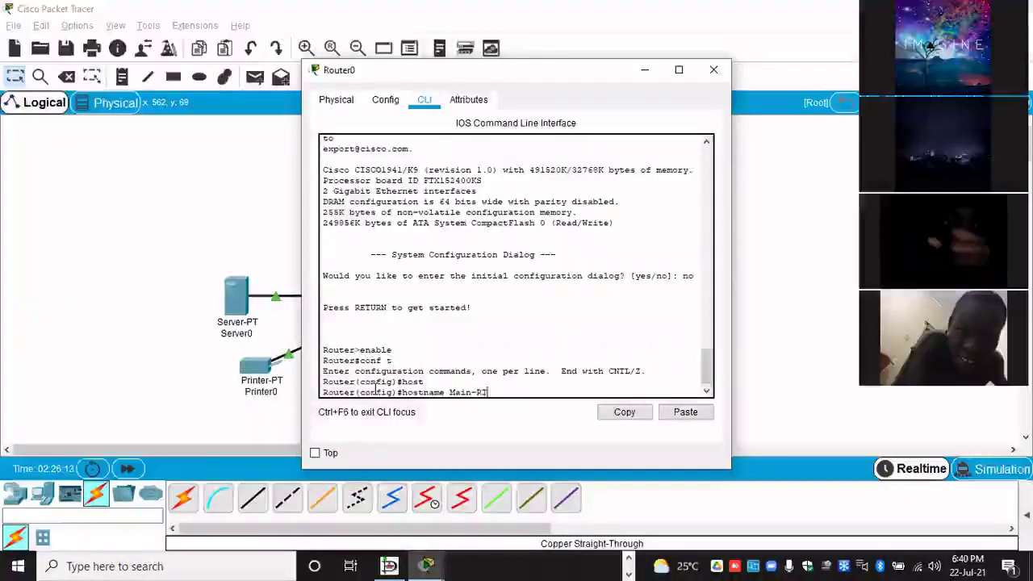
{"action": "key", "text": "Return"}
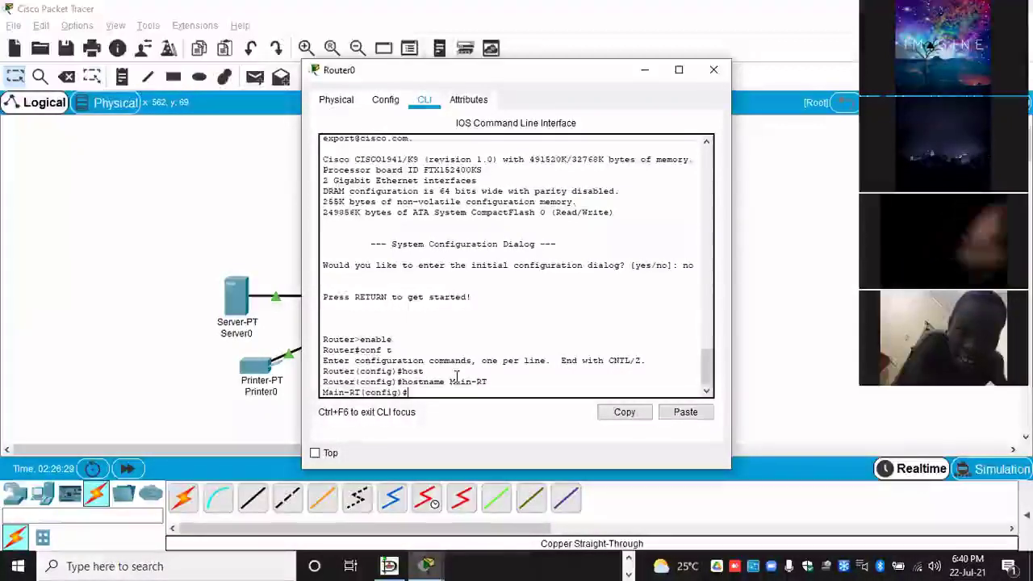
{"action": "type", "text": "i"}
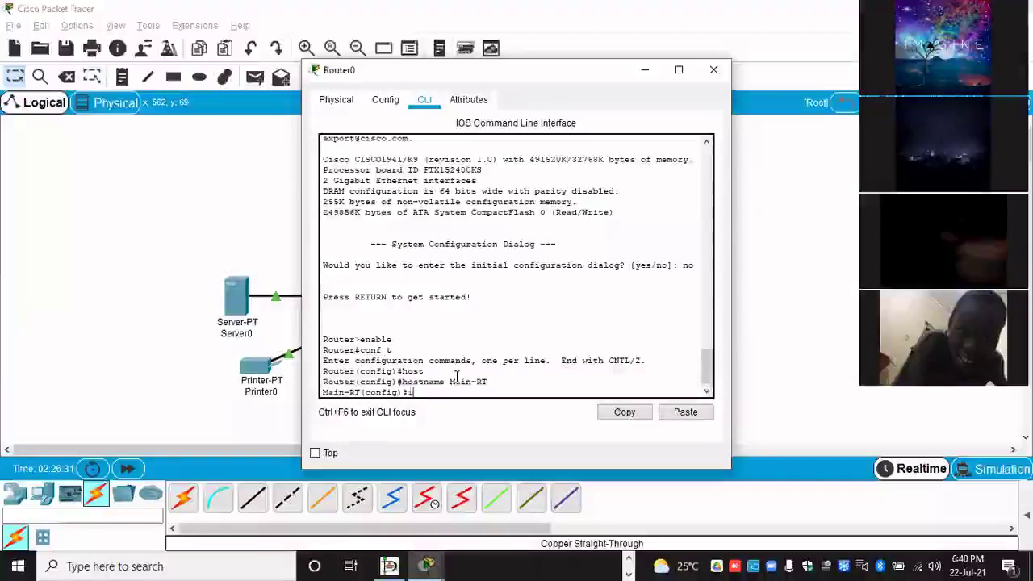
{"action": "type", "text": "p addre"}
{"action": "key", "text": "Tab"}
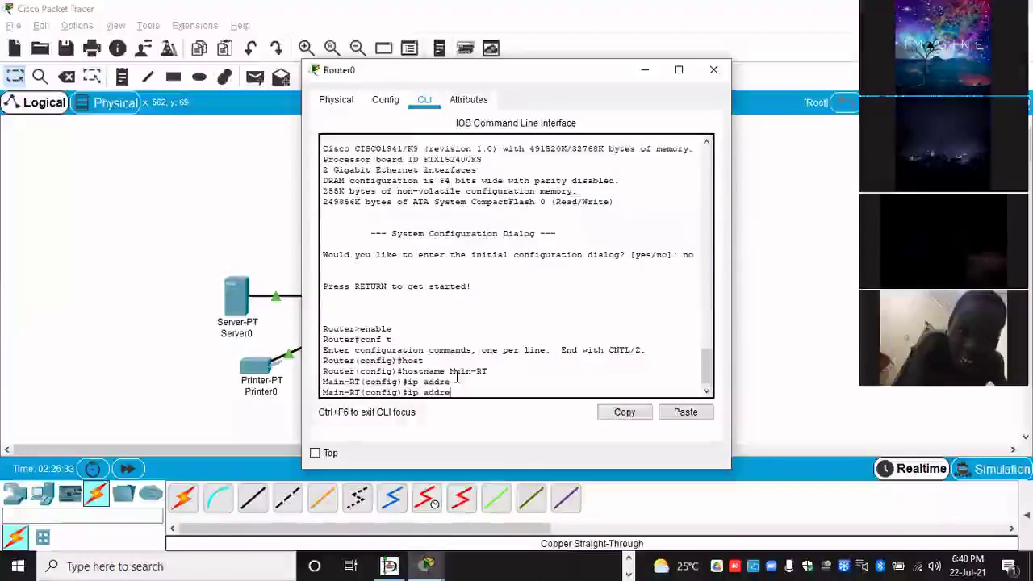
{"action": "key", "text": "Tab"}
{"action": "key", "text": "BackSpace"}
{"action": "key", "text": "BackSpace"}
{"action": "key", "text": "BackSpace"}
{"action": "key", "text": "BackSpace"}
{"action": "key", "text": "BackSpace"}
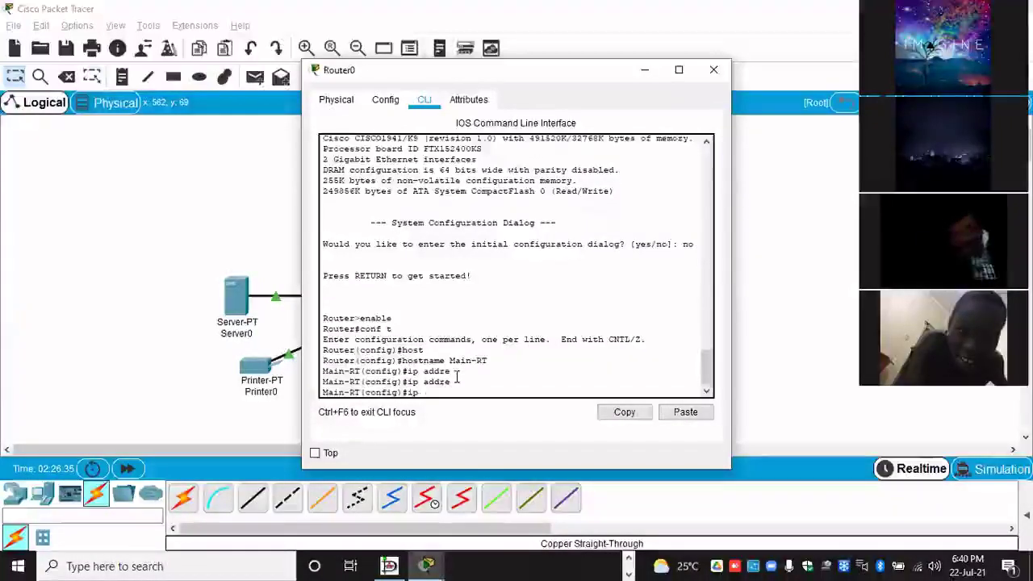
{"action": "key", "text": "BackSpace"}
{"action": "key", "text": "BackSpace"}
{"action": "key", "text": "BackSpace"}
{"action": "type", "text": "ad"}
{"action": "key", "text": "Tab"}
{"action": "key", "text": "BackSpace"}
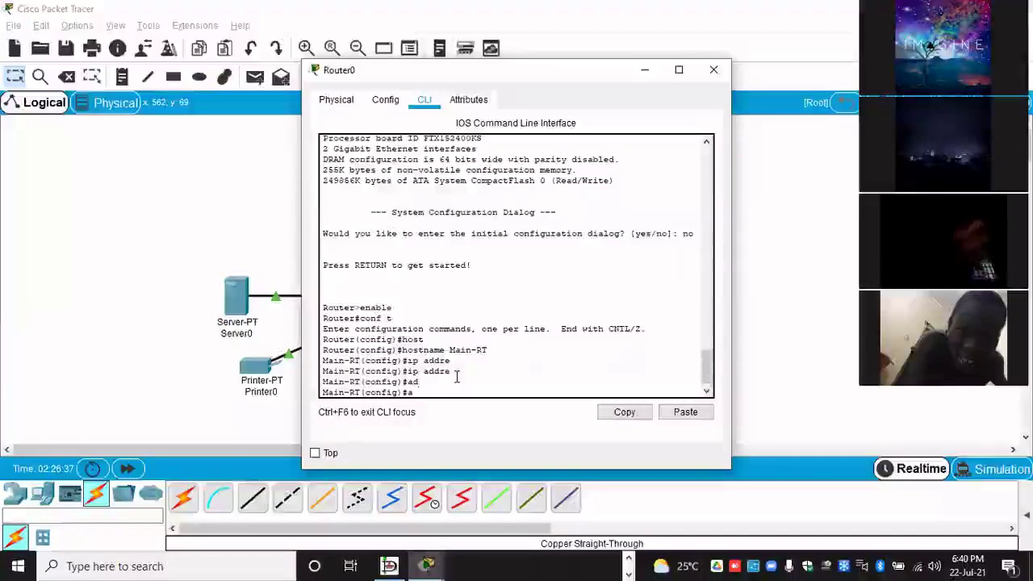
{"action": "key", "text": "BackSpace"}
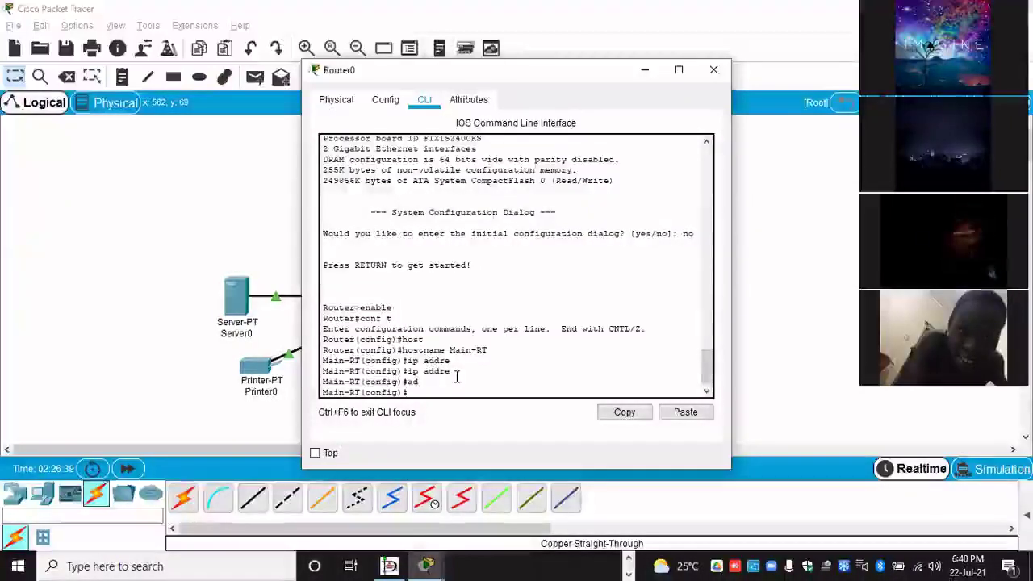
Step: List the commands available in global configuration mode, read further down the list, and quit the listing
{"action": "type", "text": "?"}
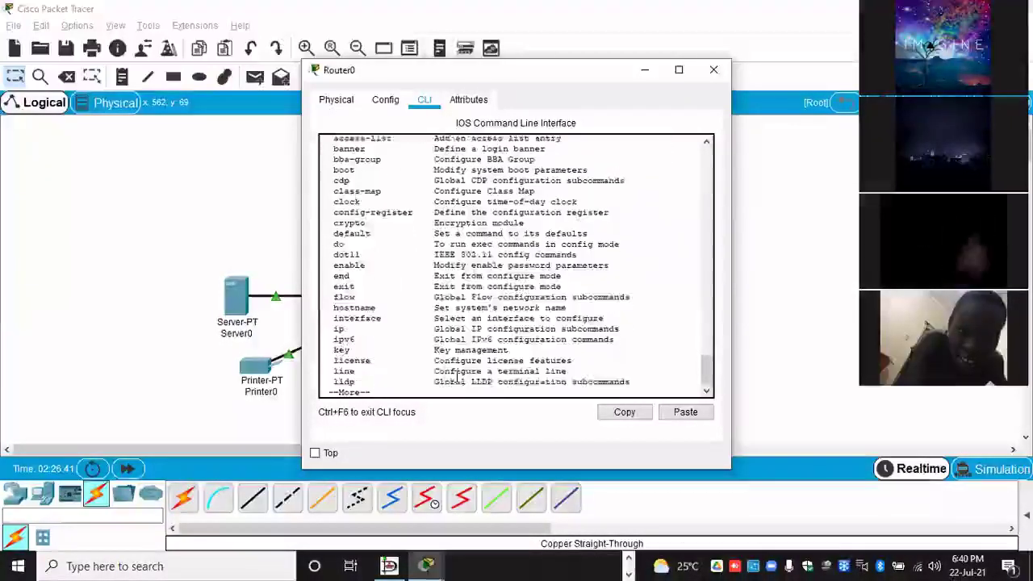
{"action": "key", "text": "Return"}
{"action": "key", "text": "Return"}
{"action": "key", "text": "Return"}
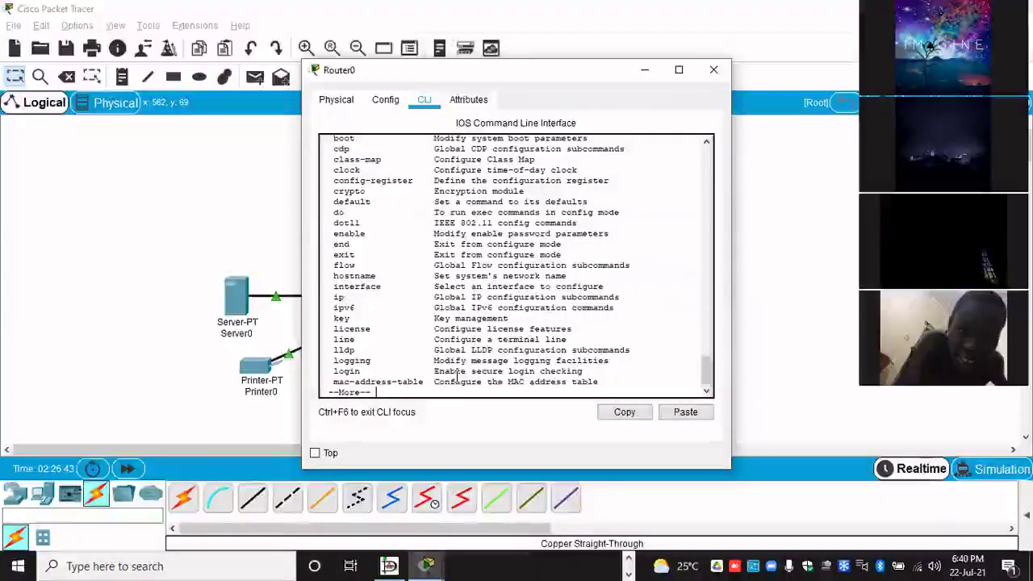
{"action": "key", "text": "q"}
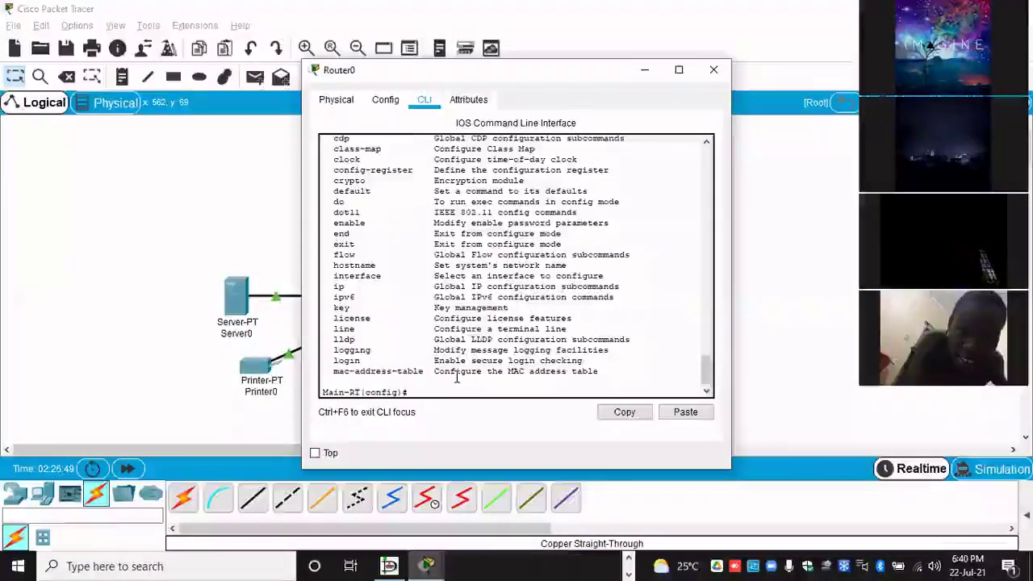
Step: Enter interface configuration mode for the router's interface g0/0 with the inter command
{"action": "type", "text": "in"}
{"action": "type", "text": "terfa g"}
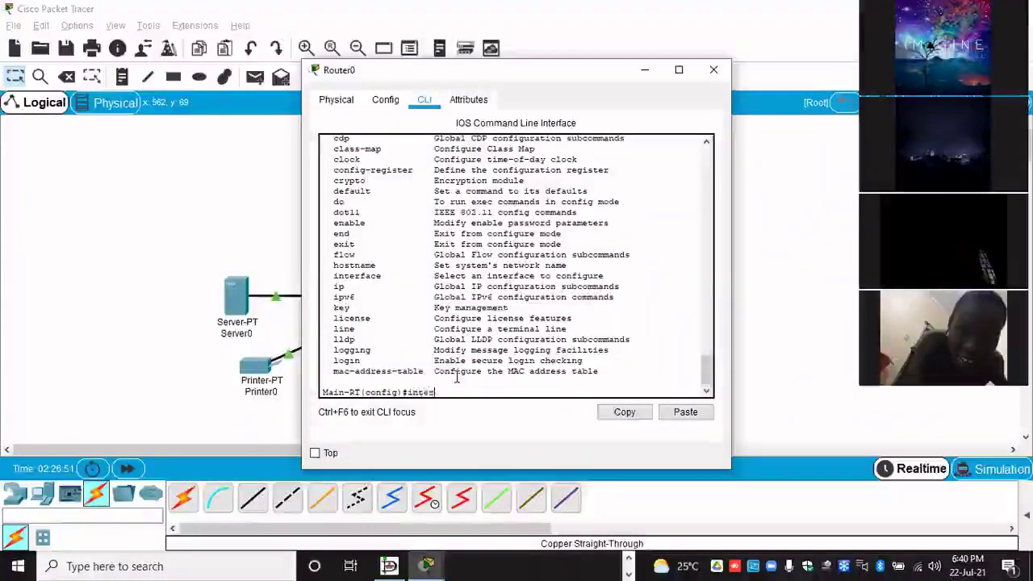
{"action": "key", "text": "BackSpace"}
{"action": "key", "text": "BackSpace"}
{"action": "key", "text": "BackSpace"}
{"action": "key", "text": "BackSpace"}
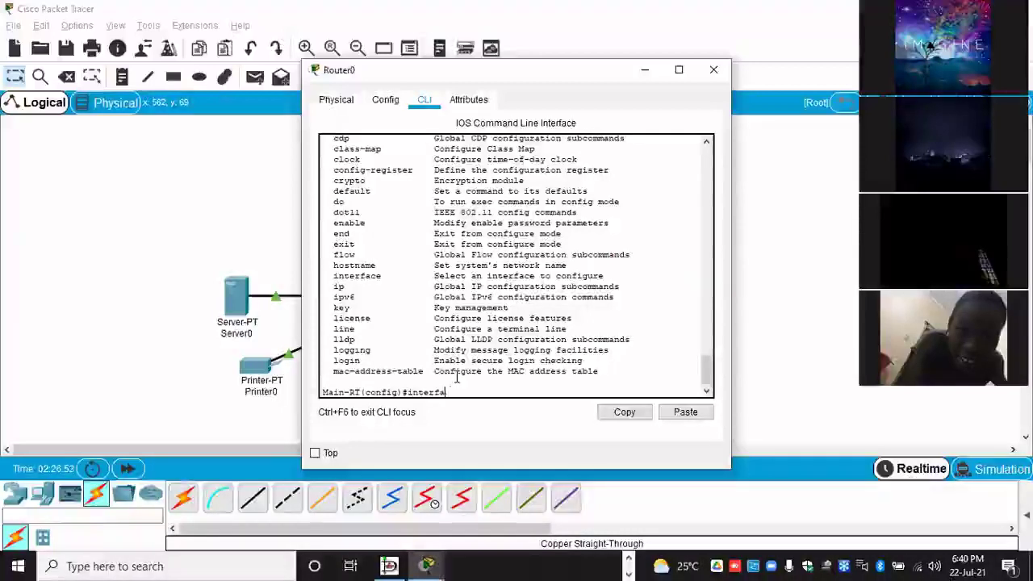
{"action": "type", "text": "fa"}
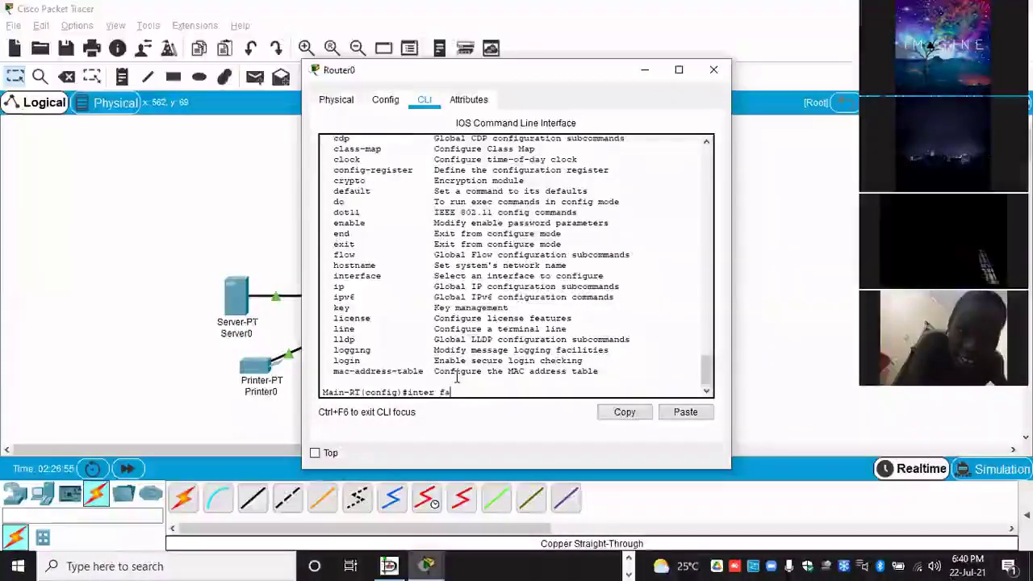
{"action": "key", "text": "BackSpace"}
{"action": "key", "text": "BackSpace"}
{"action": "type", "text": "g"}
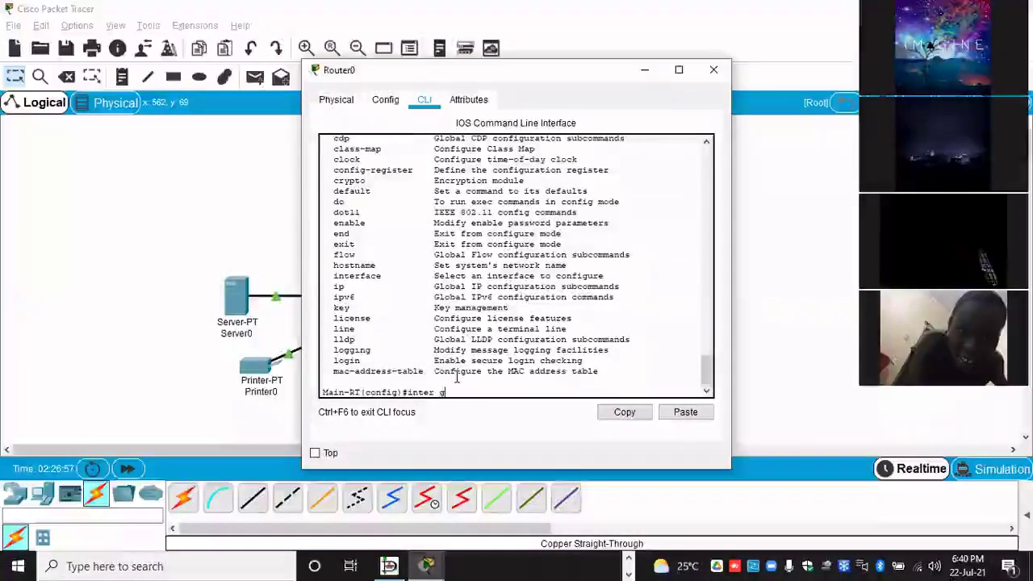
{"action": "type", "text": "0/1"}
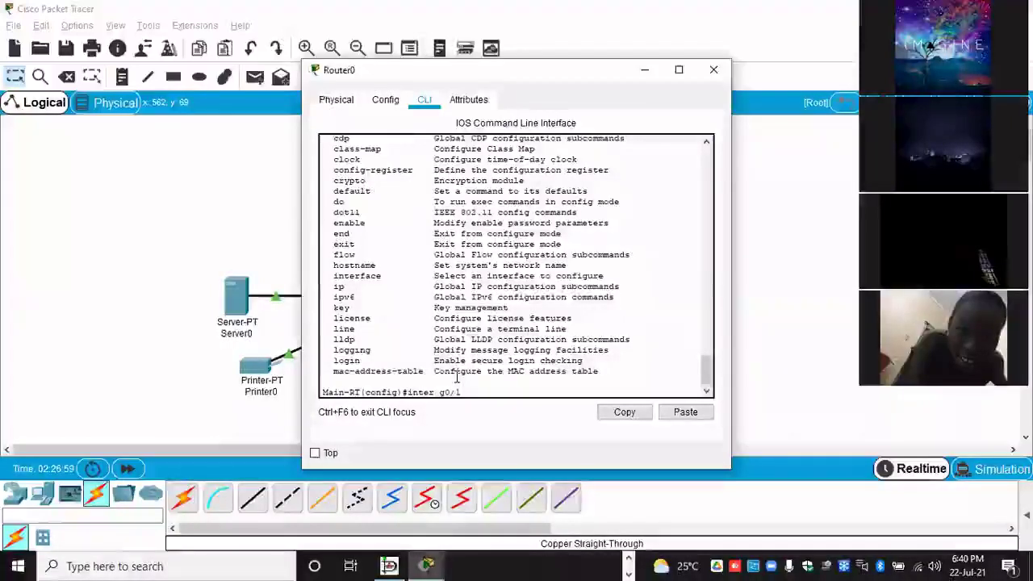
{"action": "type", "text": "0"}
{"action": "key", "text": "Return"}
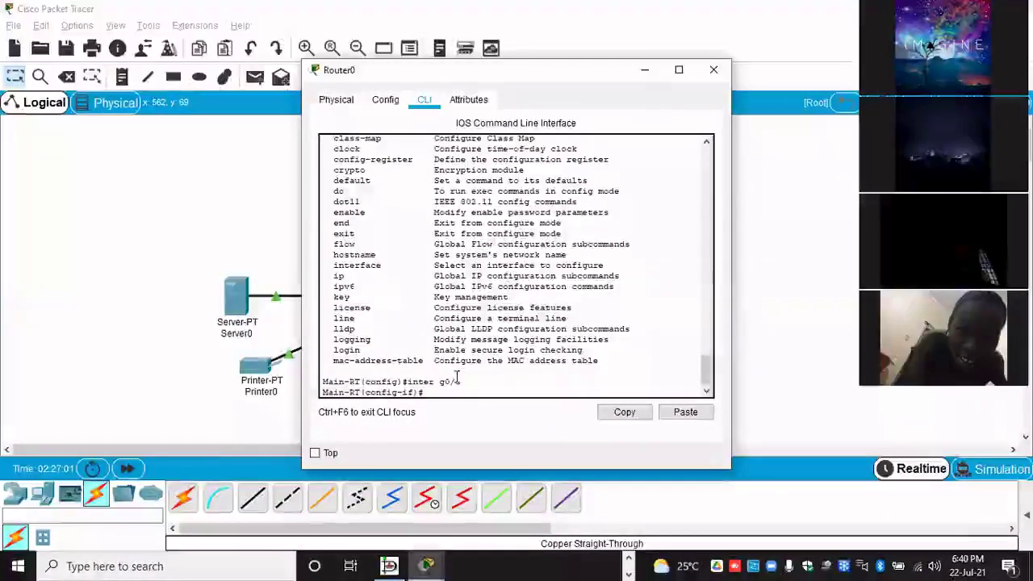
Step: Assign IP address 192.168.10.1 with subnet mask 255.255.255.0 to the router's interface g0/1
{"action": "type", "text": "ip ad"}
{"action": "key", "text": "Tab"}
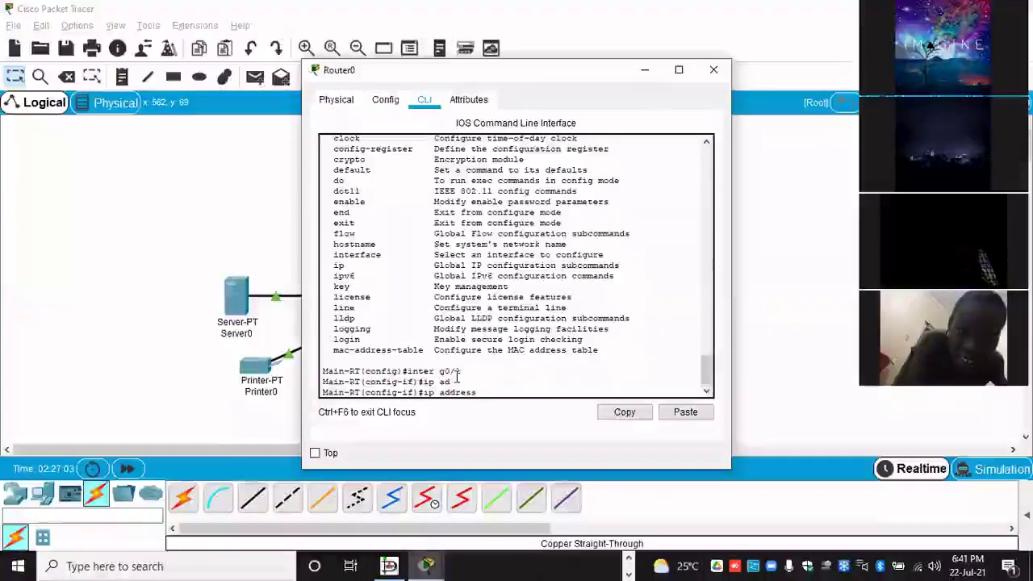
{"action": "type", "text": "192.168"}
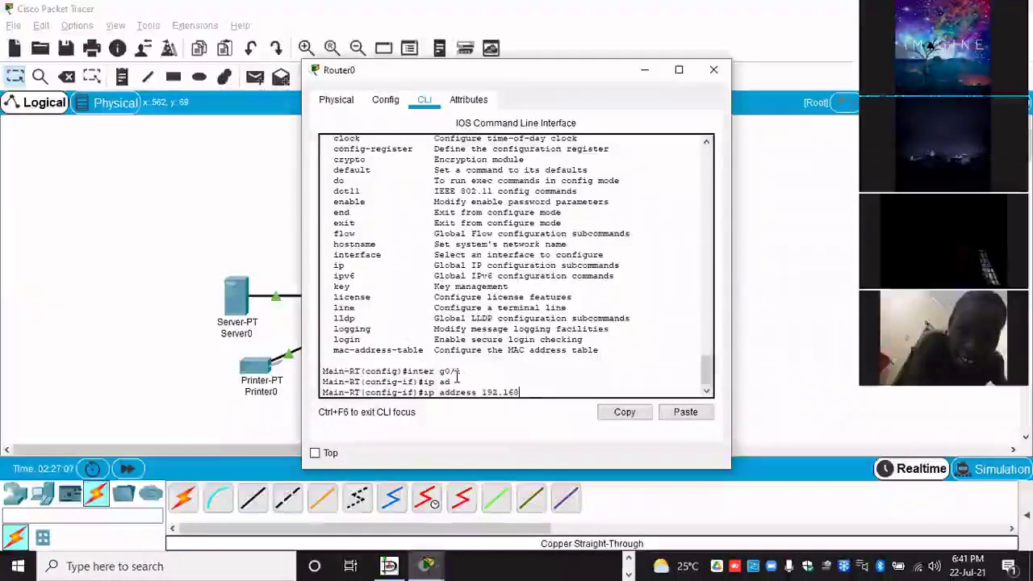
{"action": "type", "text": ".10.1"}
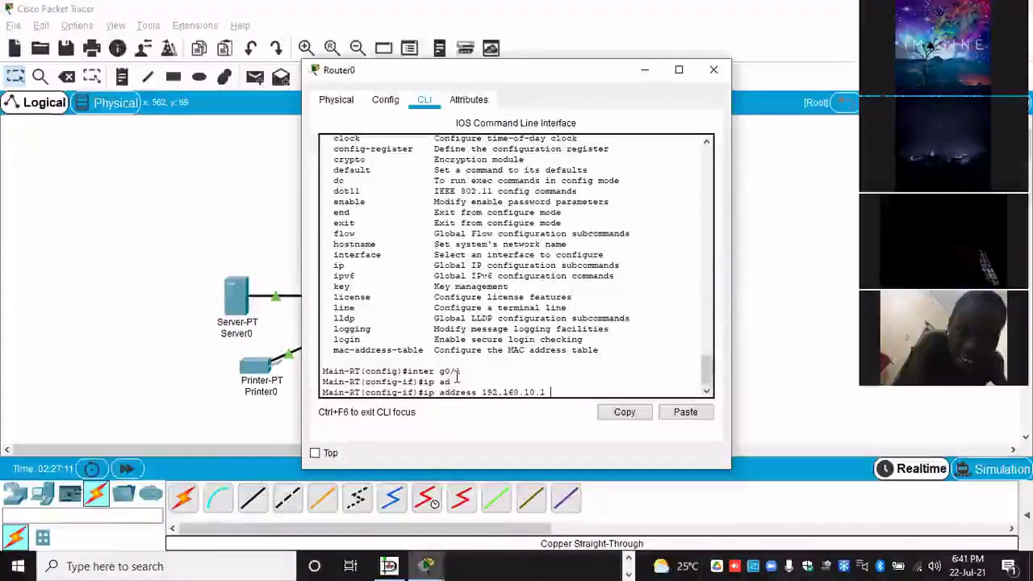
{"action": "type", "text": " 255"}
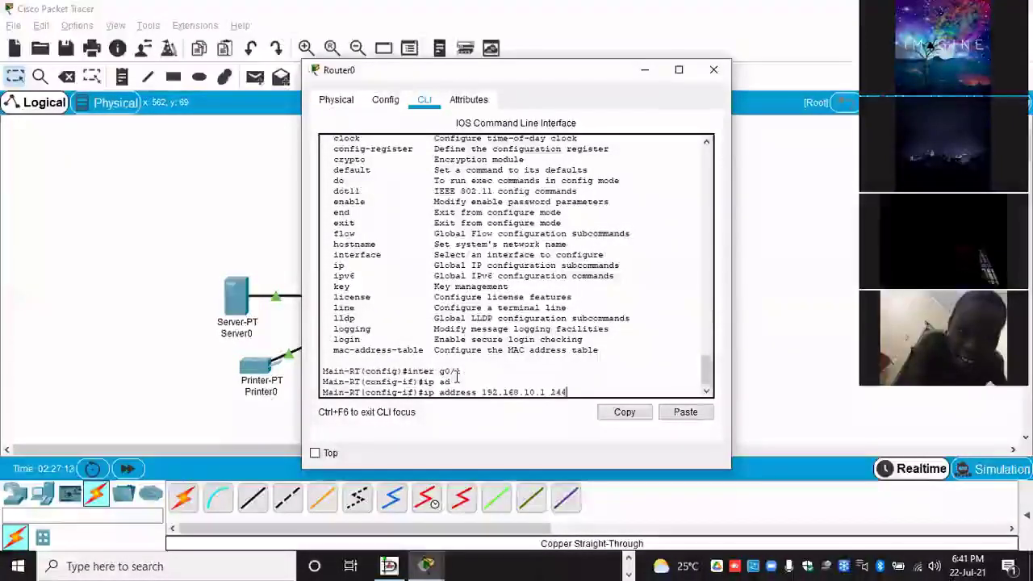
{"action": "type", "text": ".2"}
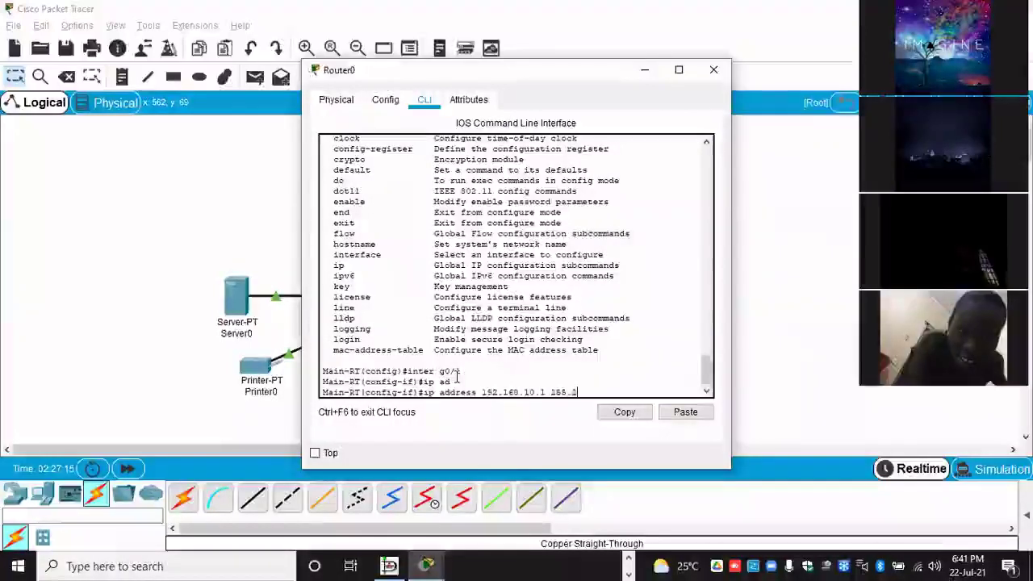
{"action": "type", "text": "55.2"}
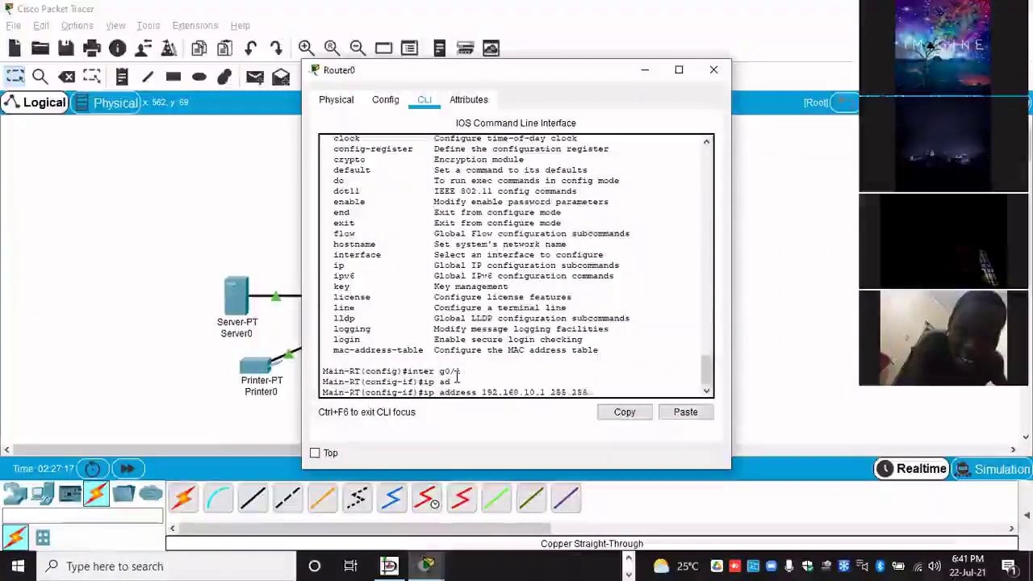
{"action": "type", "text": "55.0"}
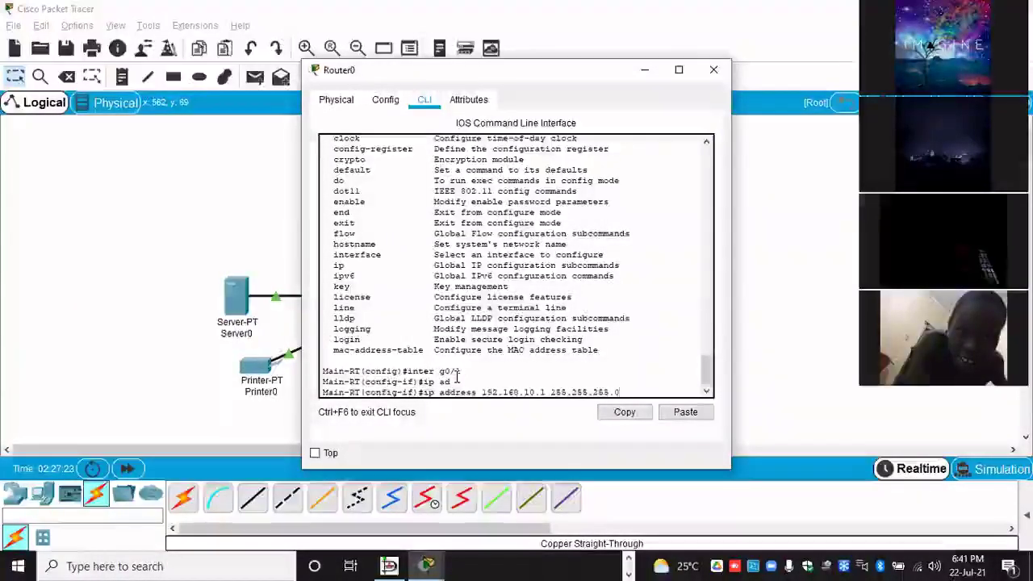
{"action": "key", "text": "Return"}
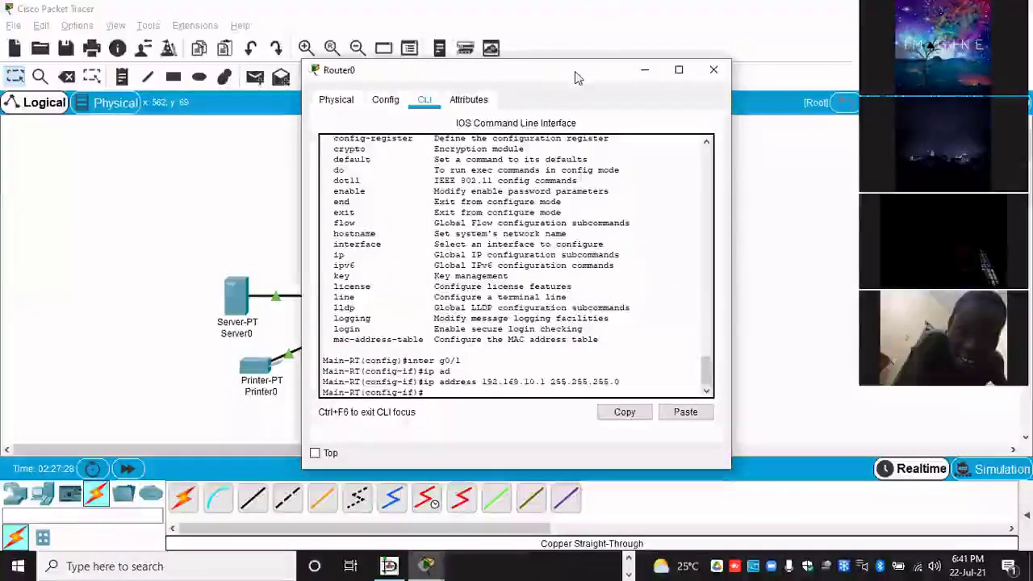
Step: Enable the router's interface g0/1 with no shutdown, keeping the network diagram in view beside the command line
{"action": "left_click_drag", "start_coordinate": [577, 76], "coordinate": [888, 81]}
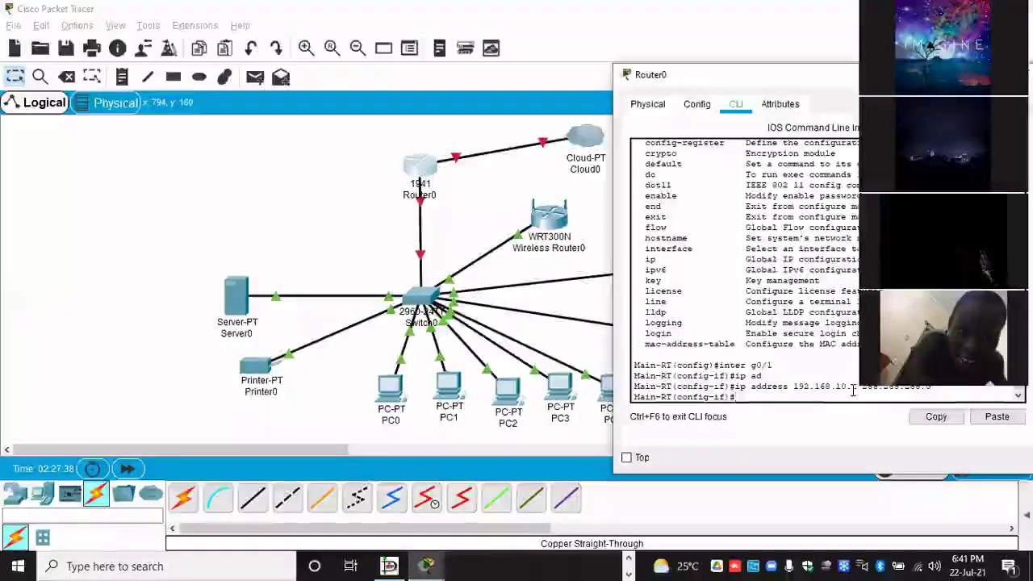
{"action": "type", "text": "n"}
{"action": "type", "text": "o s"}
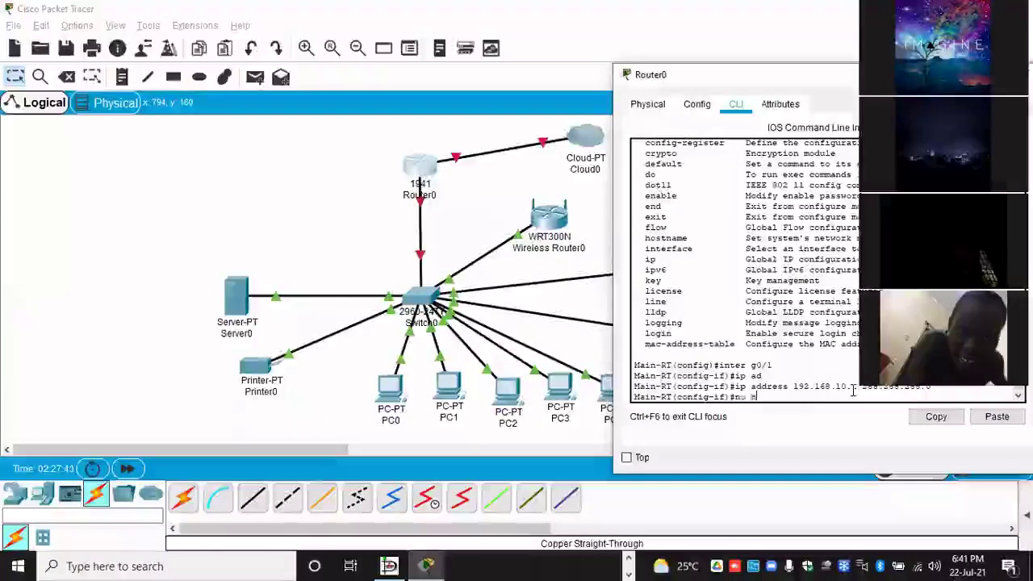
{"action": "type", "text": "hut"}
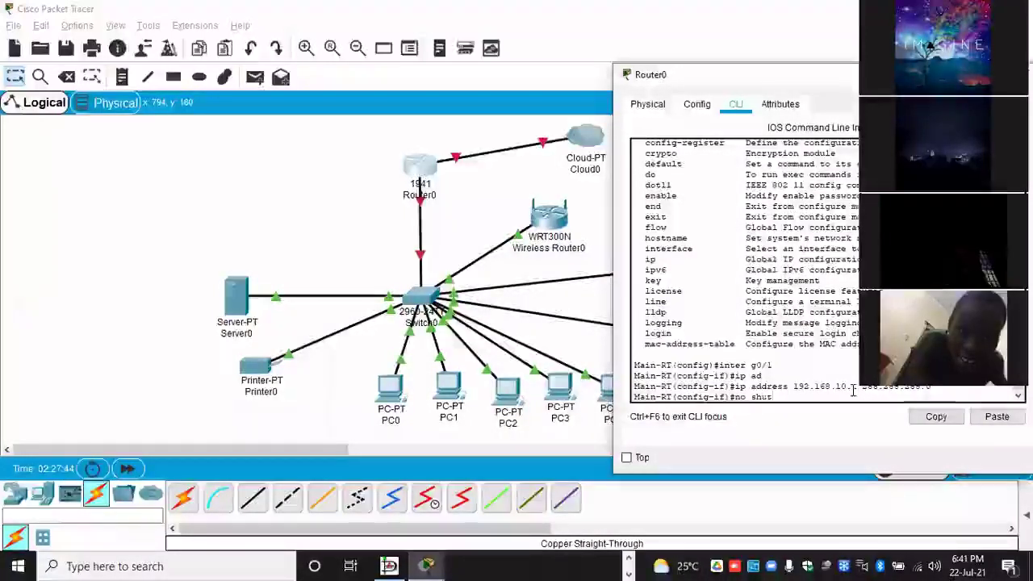
{"action": "key", "text": "Tab"}
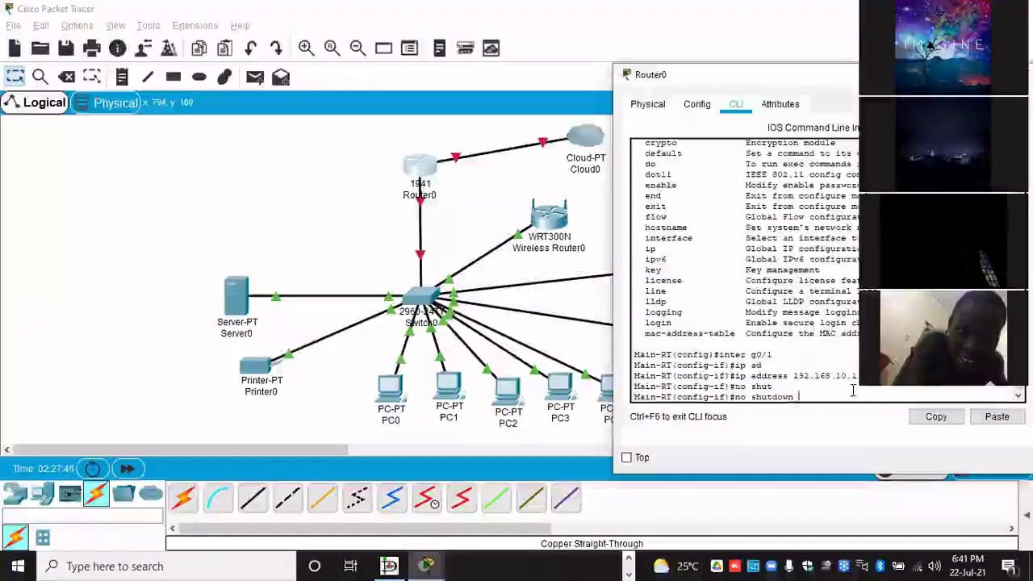
{"action": "key", "text": "Return"}
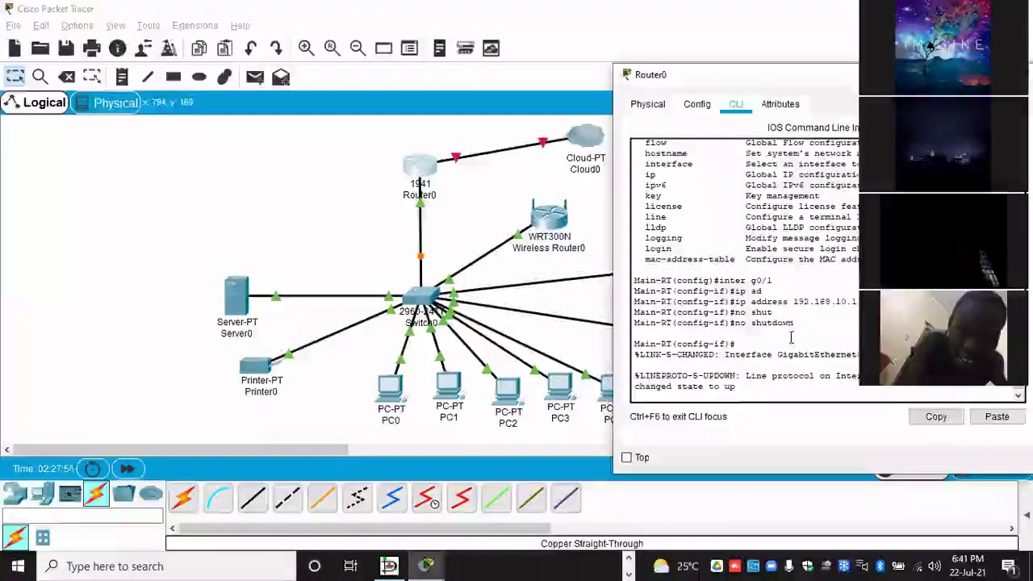
{"action": "key", "text": "Return"}
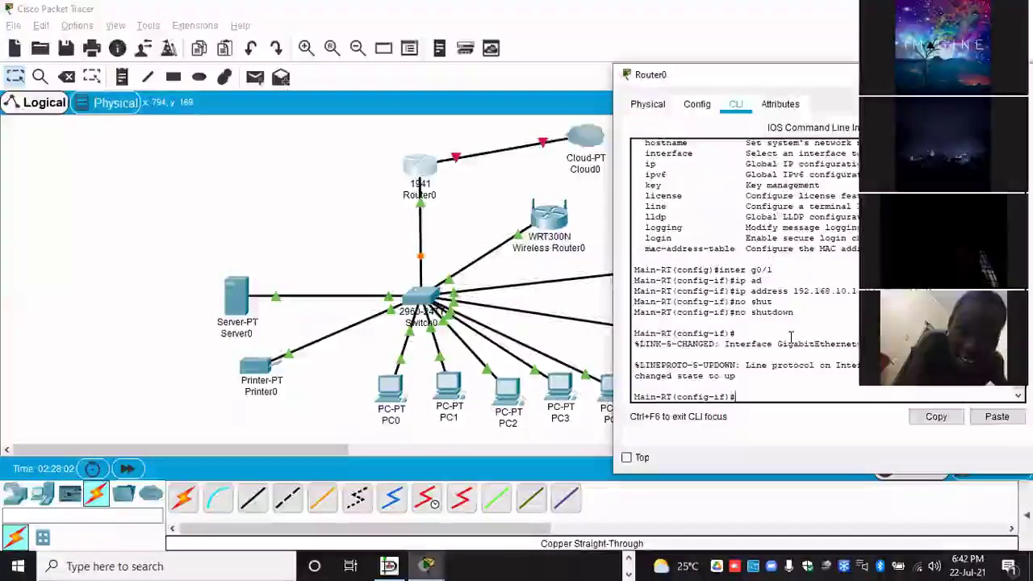
Step: Leave interface configuration mode and return to the router's privileged mode with the end command
{"action": "type", "text": "e"}
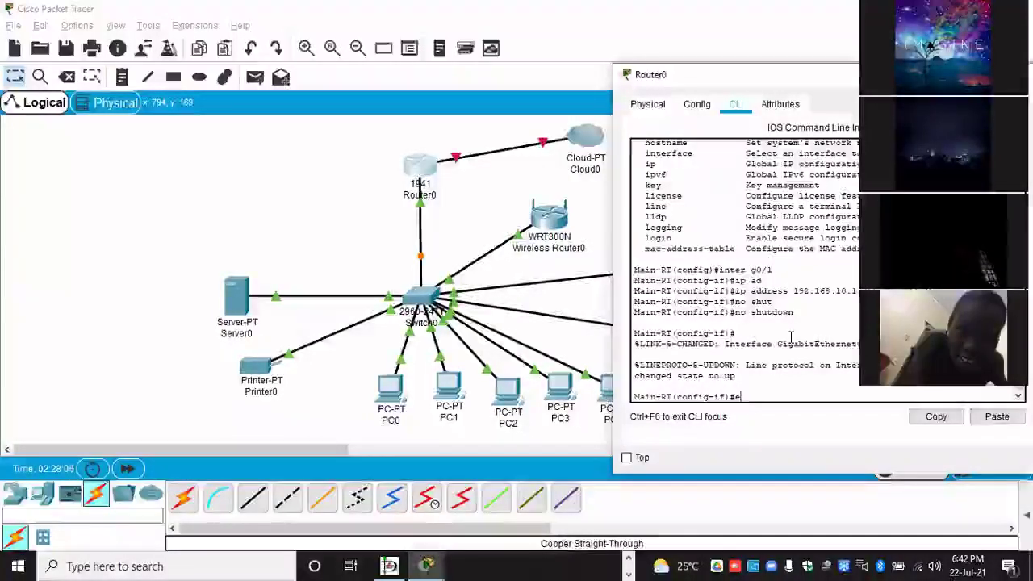
{"action": "type", "text": "nd"}
{"action": "key", "text": "Return"}
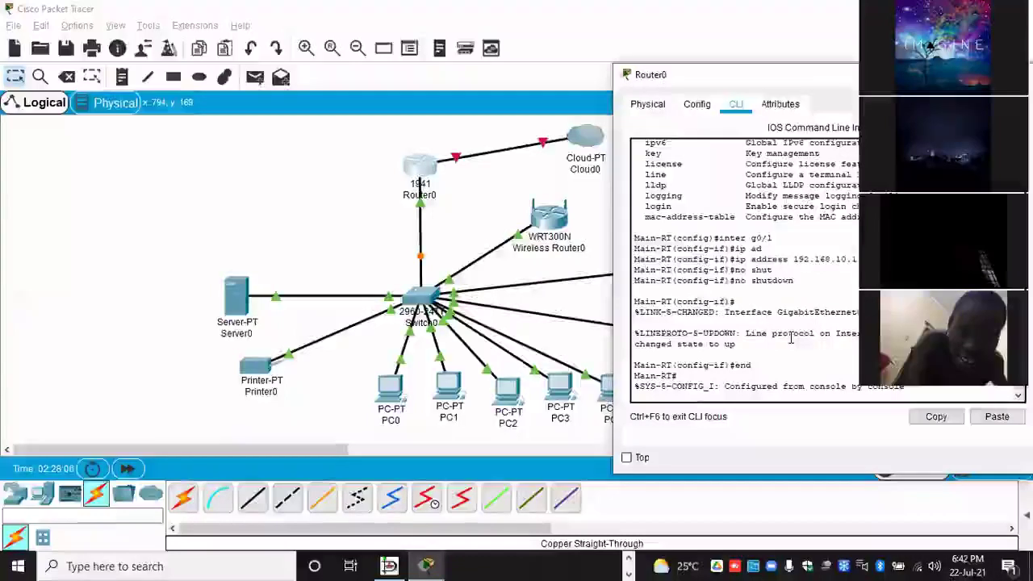
{"action": "key", "text": "Return"}
Step: Save the router's configuration with the wr command and close the Router0 window
{"action": "type", "text": "we"}
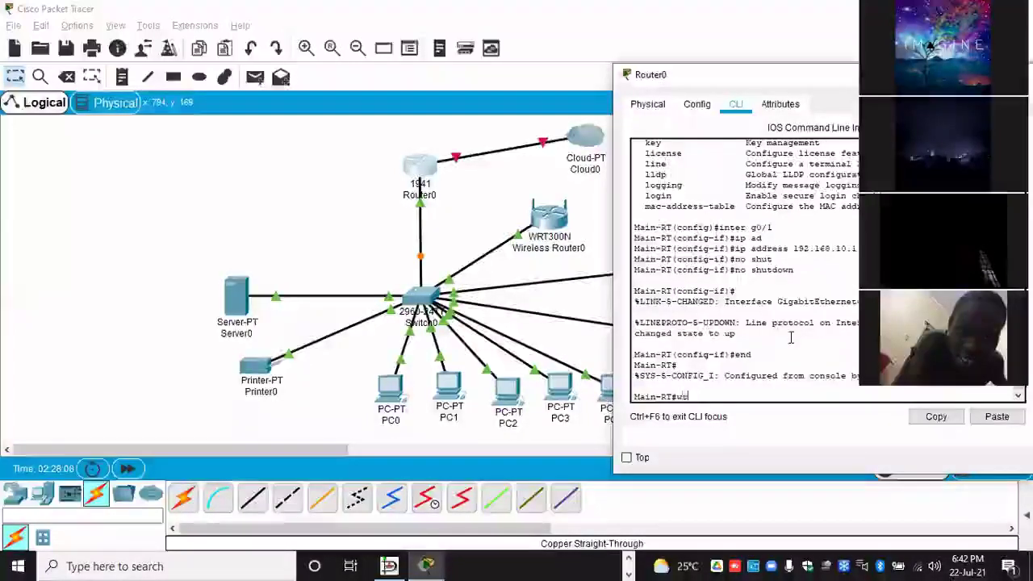
{"action": "key", "text": "BackSpace"}
{"action": "type", "text": "r"}
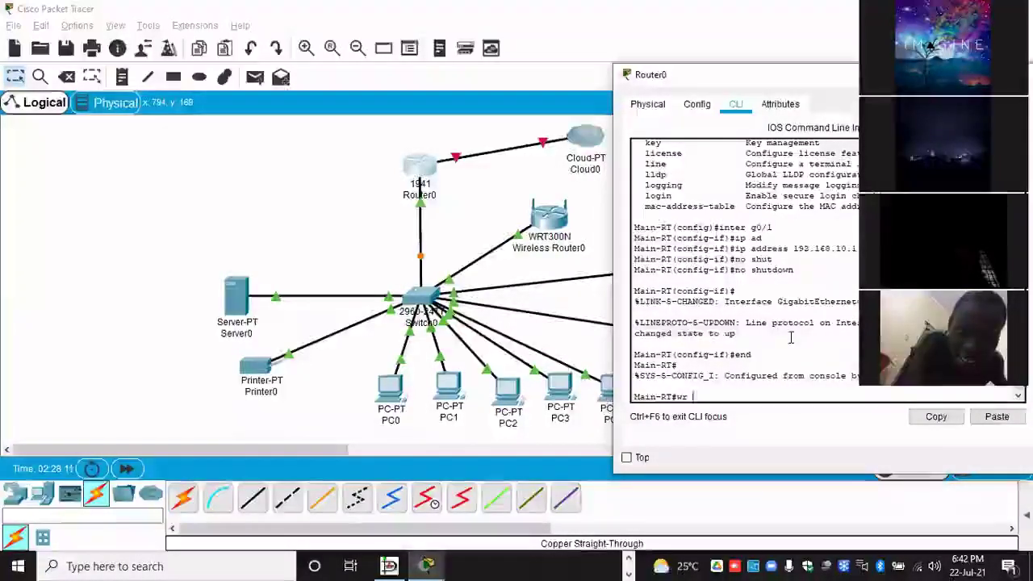
{"action": "key", "text": "Return"}
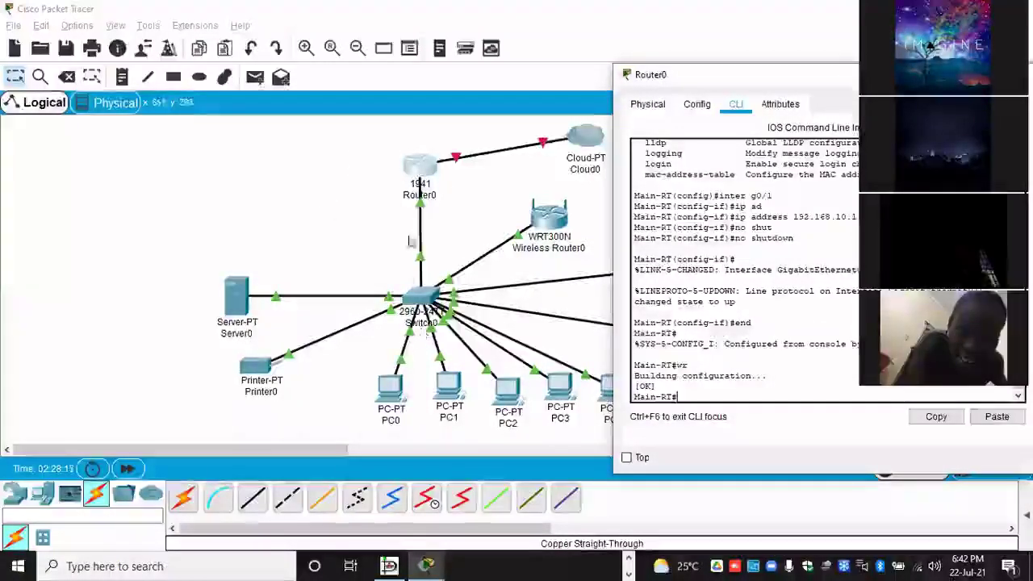
{"action": "left_click_drag", "start_coordinate": [930, 75], "coordinate": [767, 73]}
{"action": "left_click", "coordinate": [861, 75]}
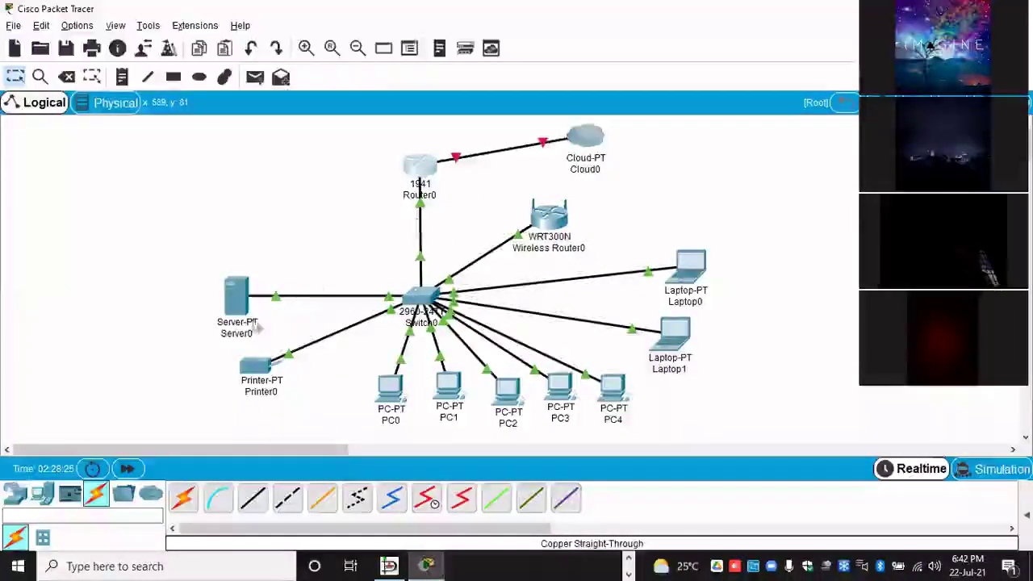
Step: Ping the router at 192.168.10.1 from PC0's command prompt and close the PC0 window
{"action": "left_click", "coordinate": [392, 394]}
{"action": "left_click", "coordinate": [624, 121]}
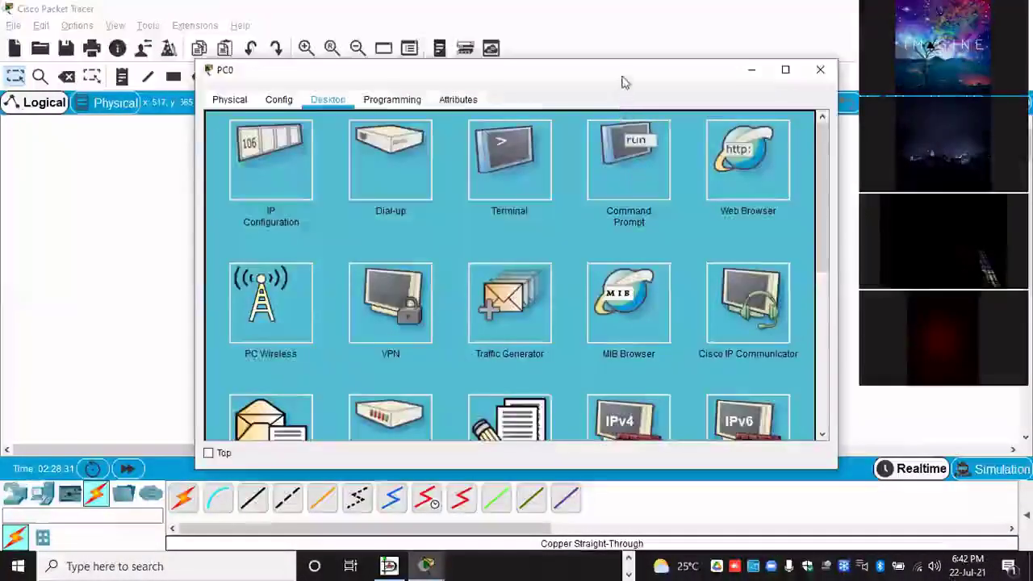
{"action": "left_click_drag", "start_coordinate": [629, 81], "coordinate": [906, 71]}
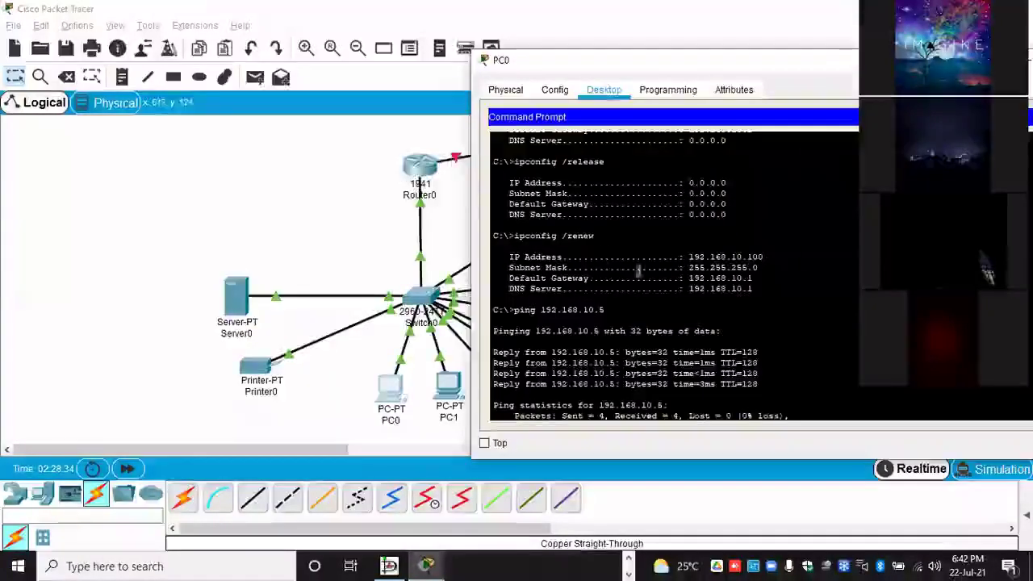
{"action": "scroll", "coordinate": [808, 372], "scroll_direction": "down", "scroll_amount": 10}
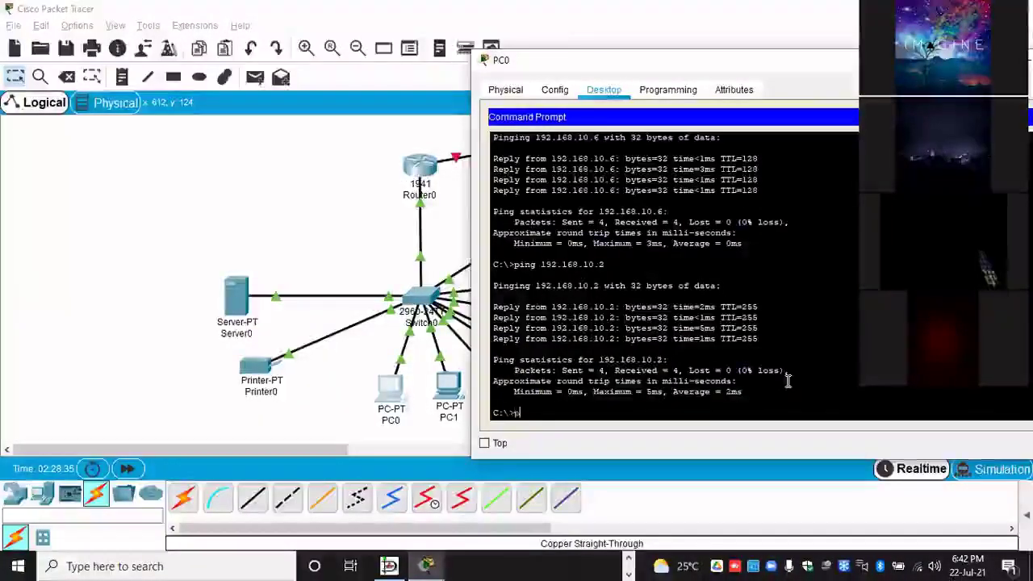
{"action": "type", "text": "ping 19"}
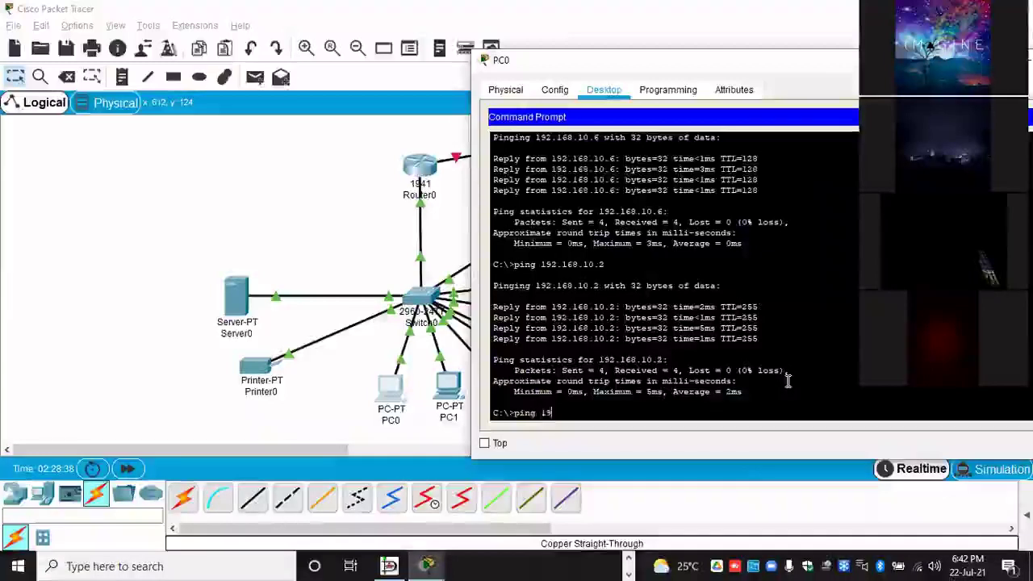
{"action": "type", "text": "2.168.10"}
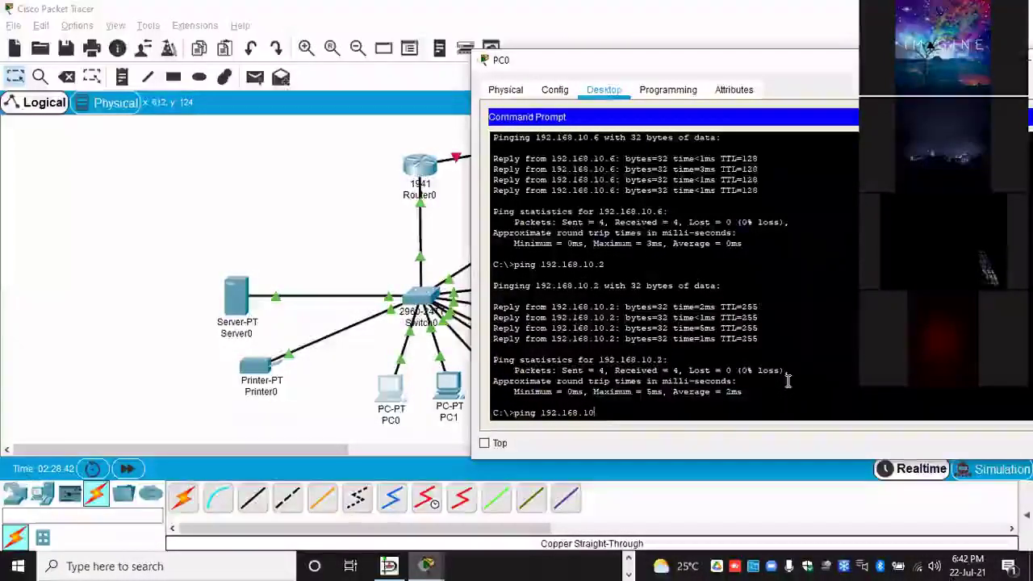
{"action": "type", "text": ".1"}
{"action": "key", "text": "Return"}
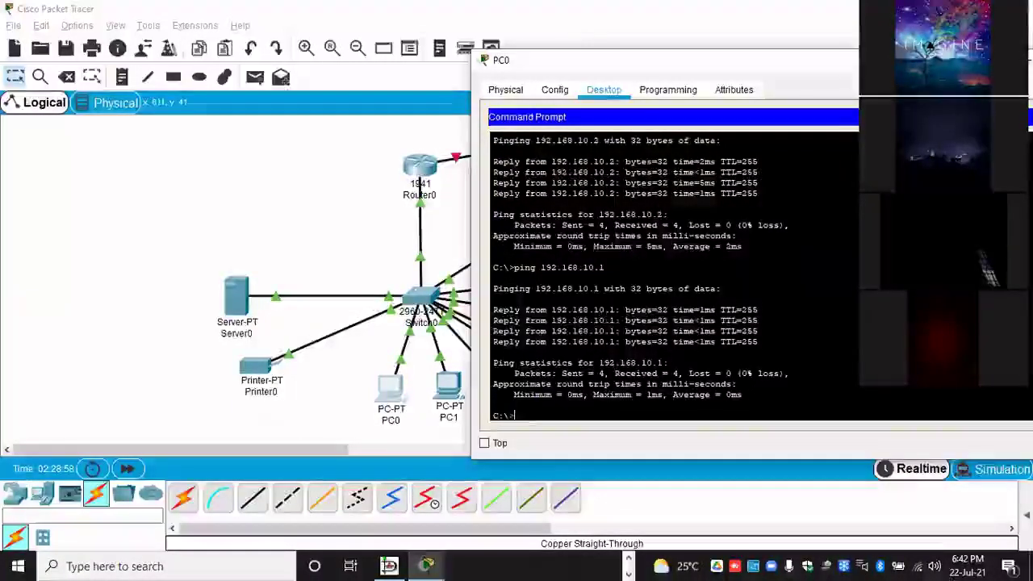
{"action": "left_click_drag", "start_coordinate": [880, 62], "coordinate": [702, 44]}
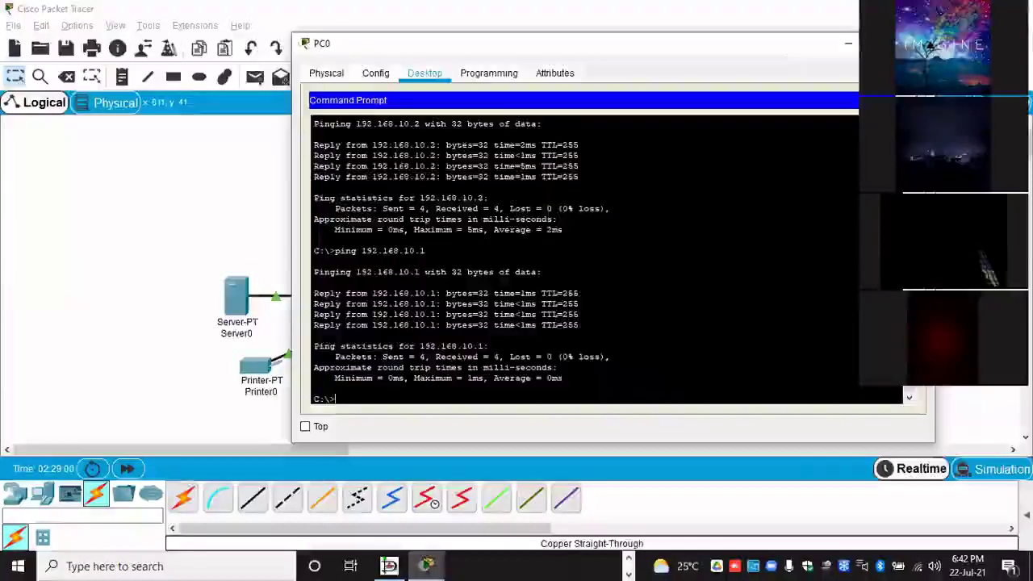
{"action": "left_click", "coordinate": [919, 43]}
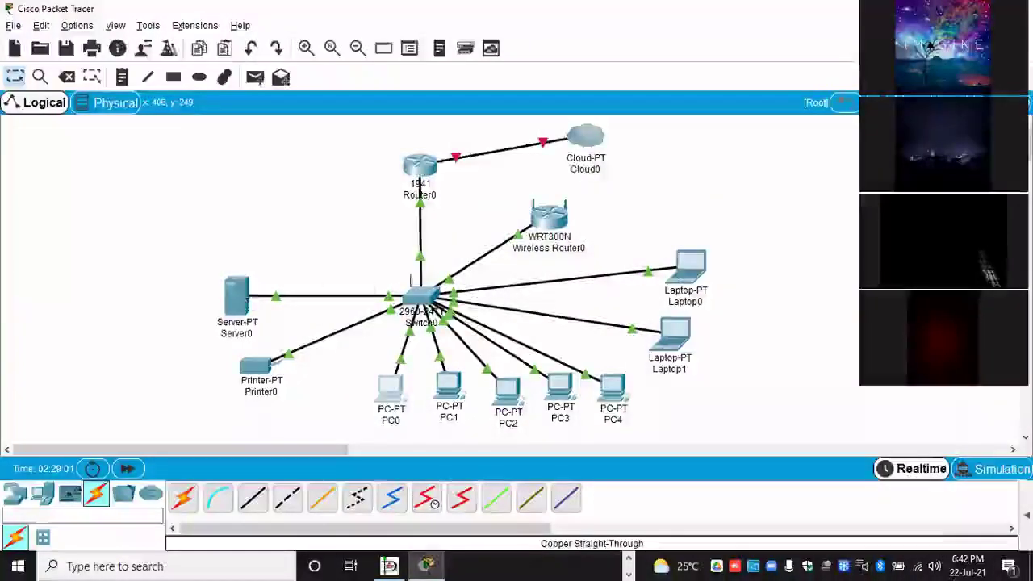
Step: Ping the router at 192.168.10.1 from Server0's command prompt and close the Server0 window
{"action": "left_click", "coordinate": [244, 299]}
{"action": "left_click", "coordinate": [386, 109]}
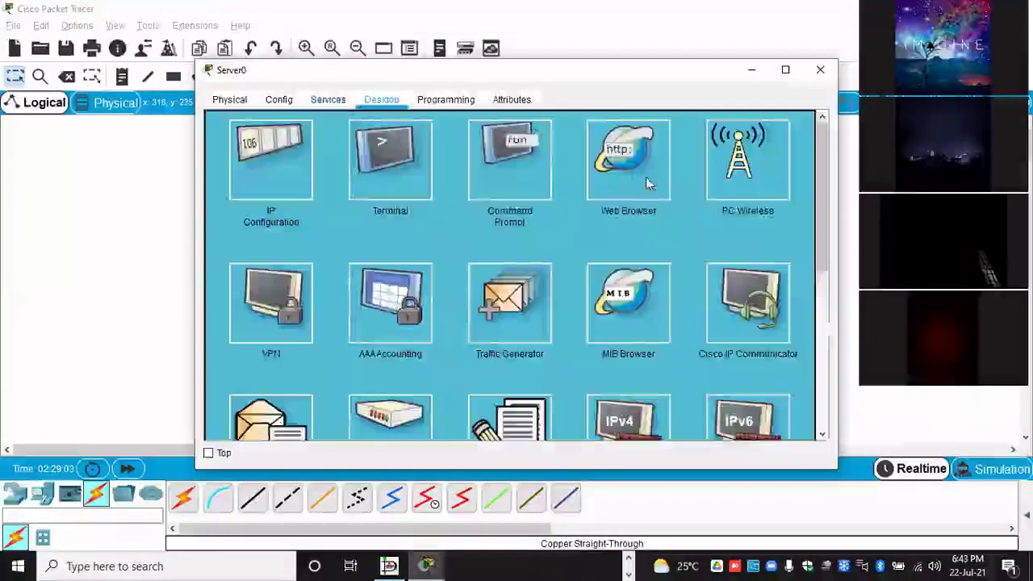
{"action": "left_click", "coordinate": [519, 171]}
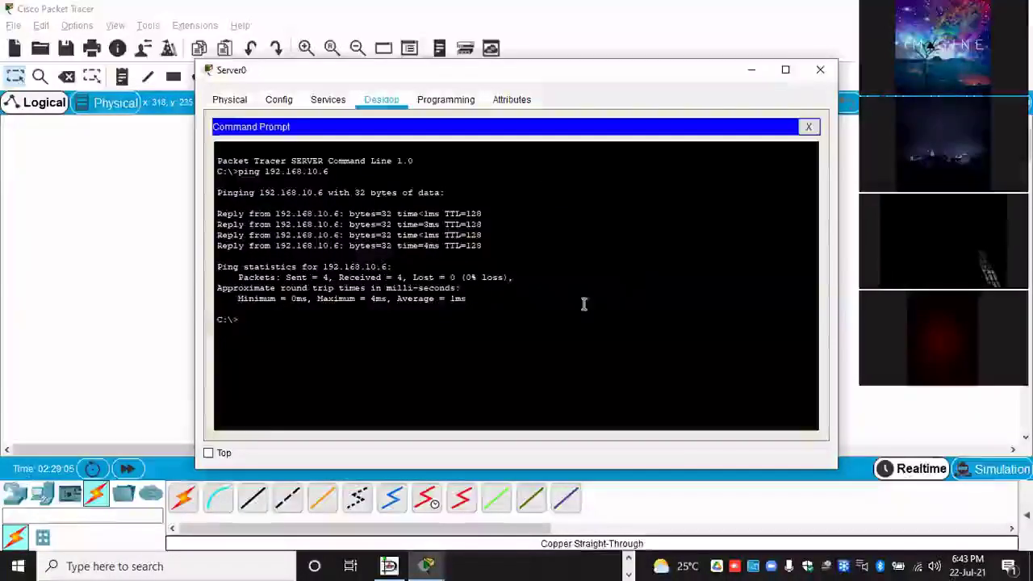
{"action": "type", "text": "ping "}
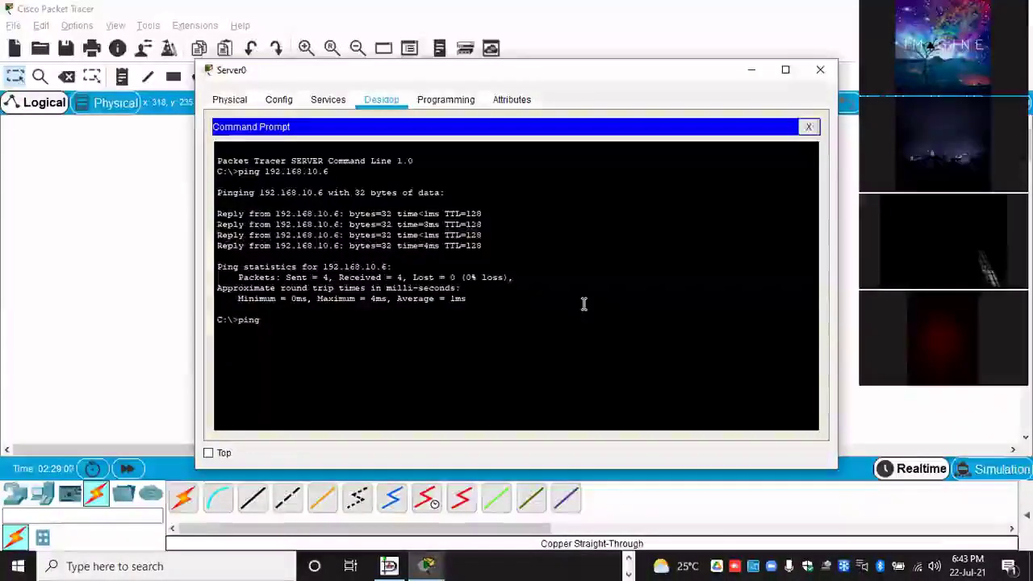
{"action": "type", "text": "192.168"}
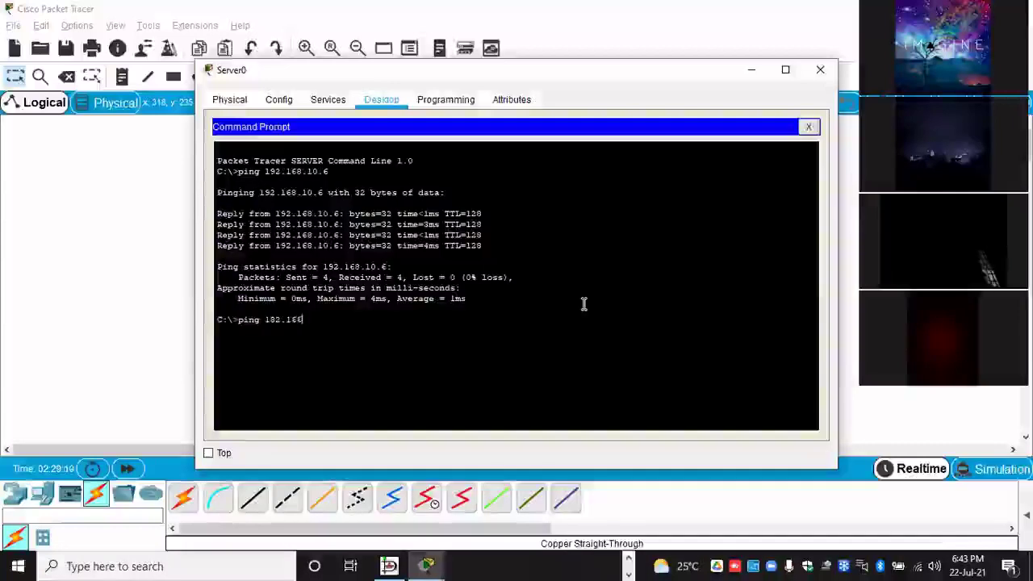
{"action": "key", "text": "BackSpace"}
{"action": "key", "text": "BackSpace"}
{"action": "key", "text": "BackSpace"}
{"action": "key", "text": "BackSpace"}
{"action": "key", "text": "BackSpace"}
{"action": "key", "text": "BackSpace"}
{"action": "type", "text": "0."}
{"action": "key", "text": "BackSpace"}
{"action": "key", "text": "BackSpace"}
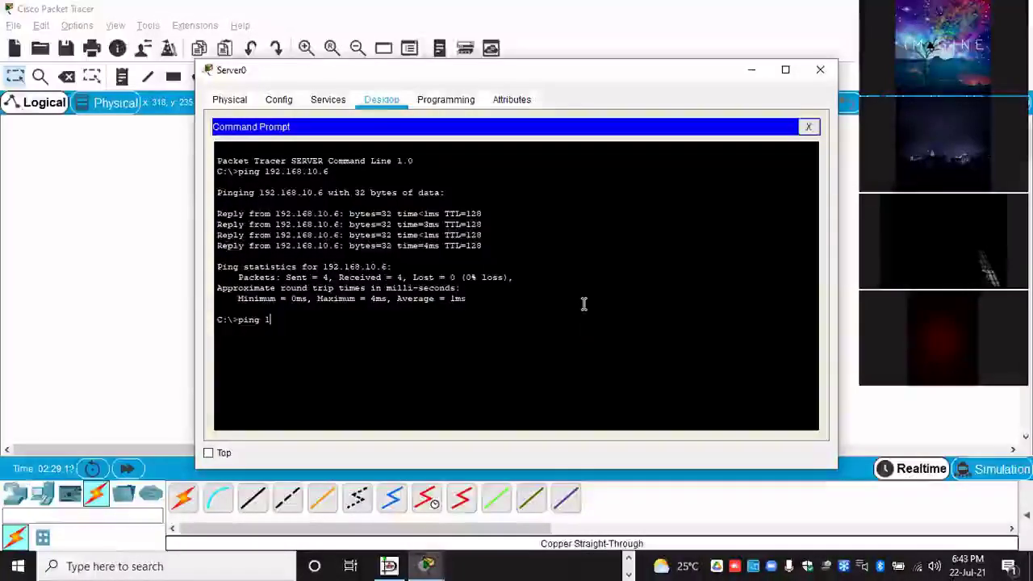
{"action": "type", "text": "92"}
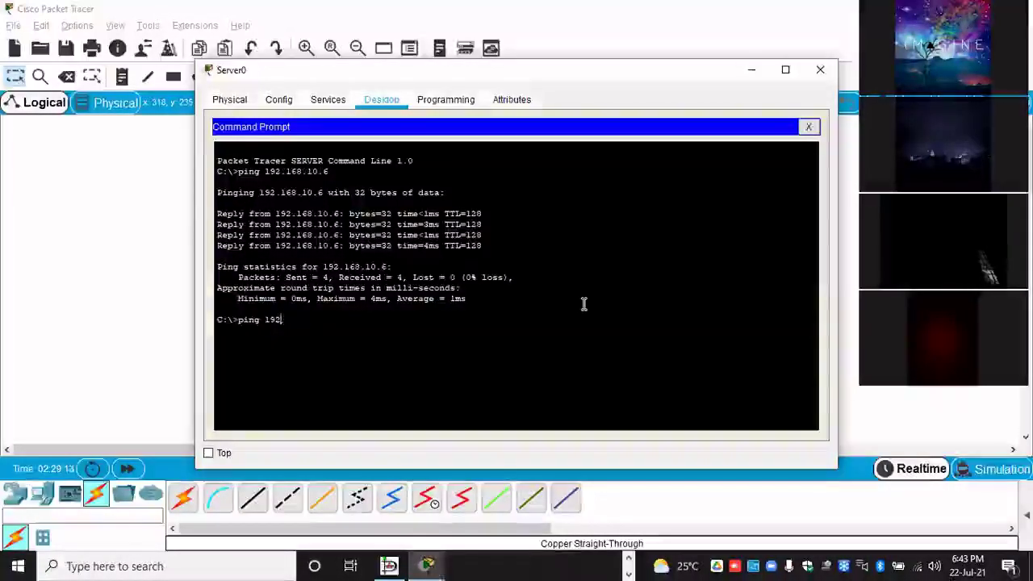
{"action": "type", "text": ".168"}
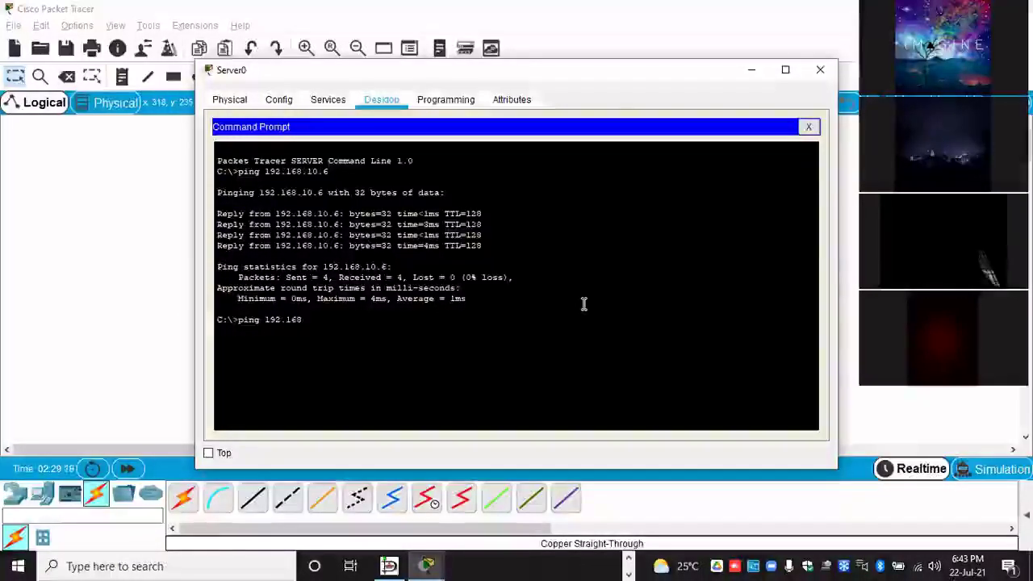
{"action": "type", "text": ".10."}
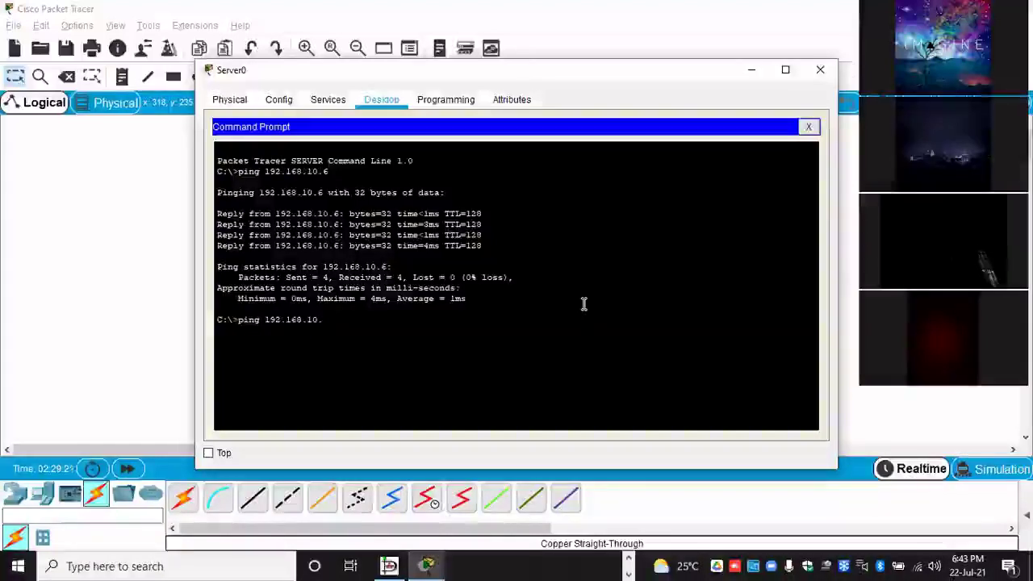
{"action": "type", "text": "1"}
{"action": "key", "text": "Return"}
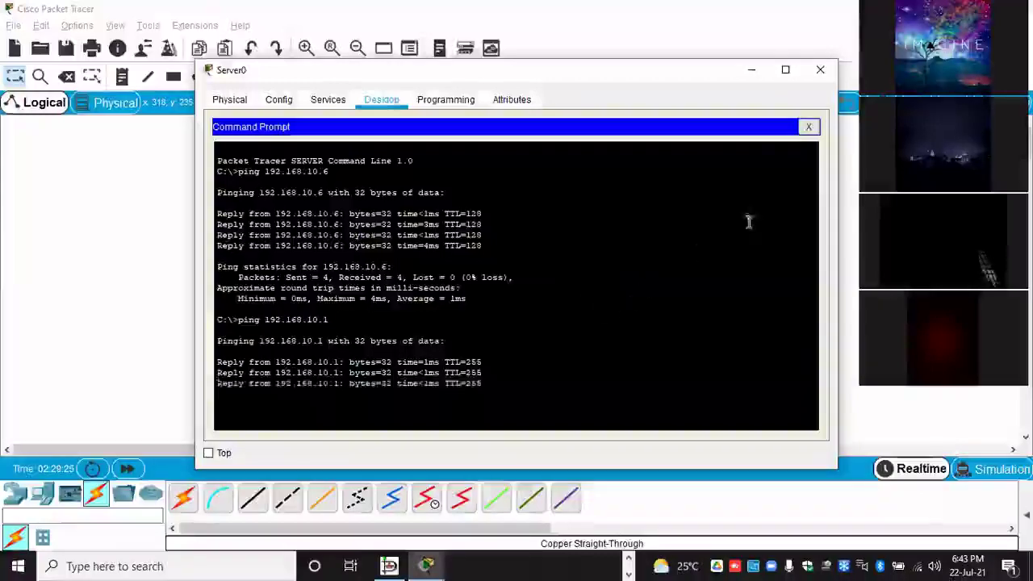
{"action": "left_click", "coordinate": [821, 71]}
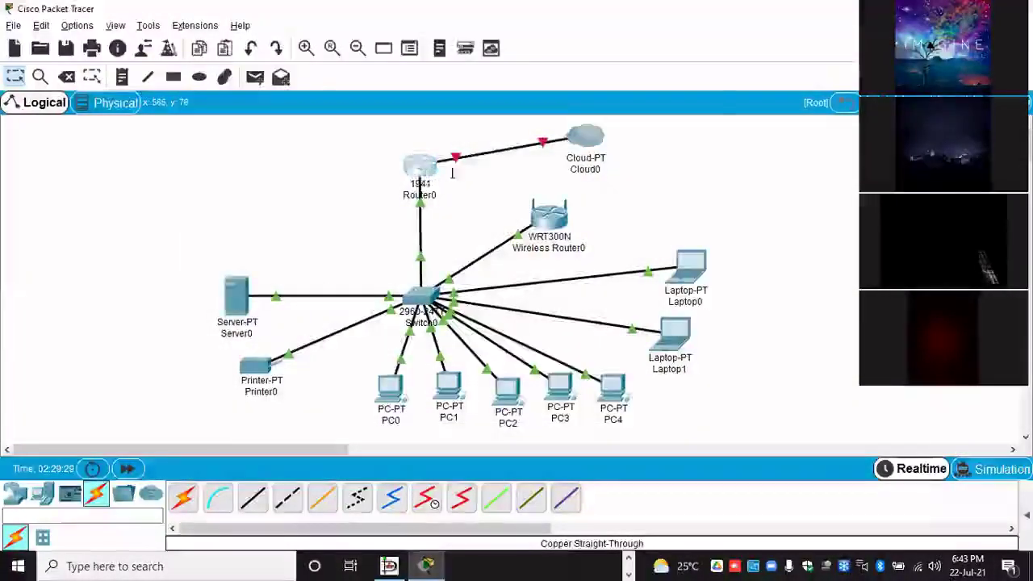
Step: Ping 192.168.10.5 from Router0's command line and highlight the success rate in the ping output
{"action": "left_click", "coordinate": [422, 167]}
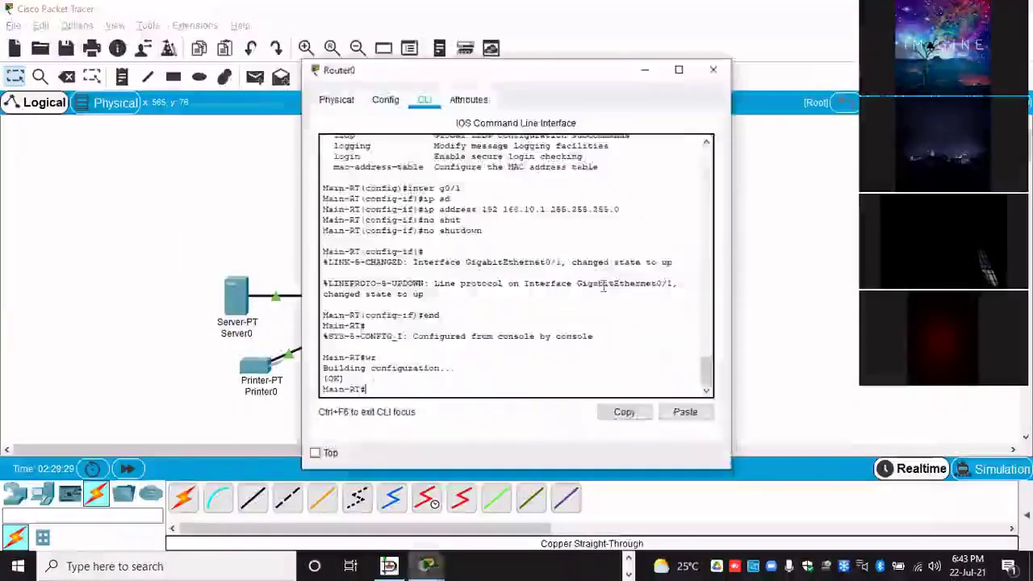
{"action": "type", "text": "ping "}
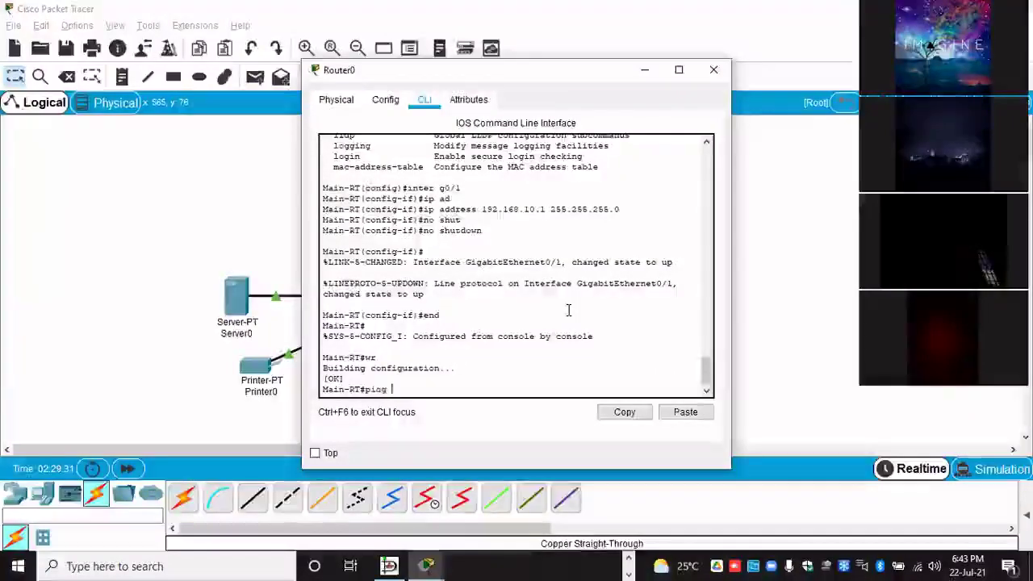
{"action": "type", "text": "192.168."}
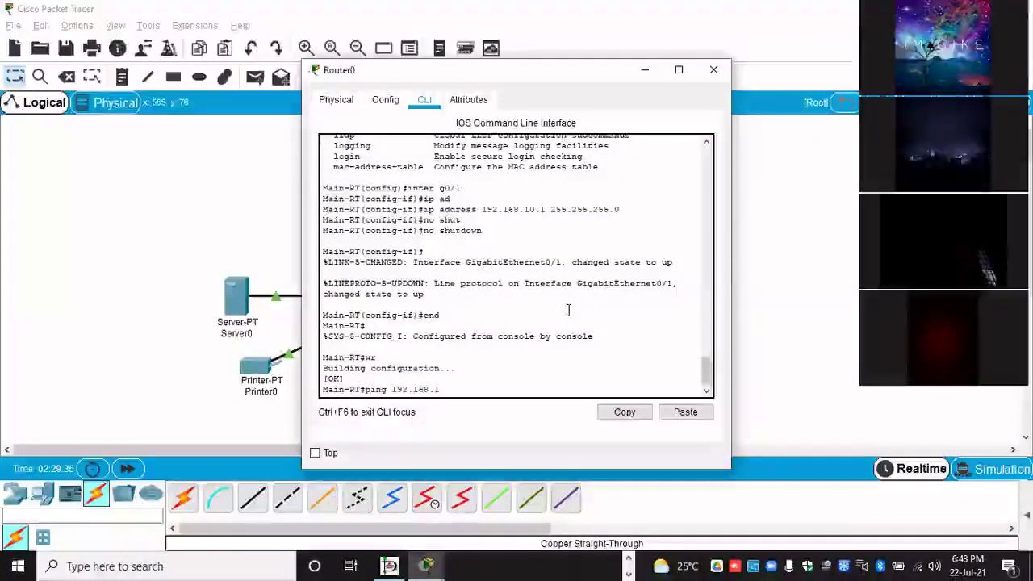
{"action": "type", "text": "10.5"}
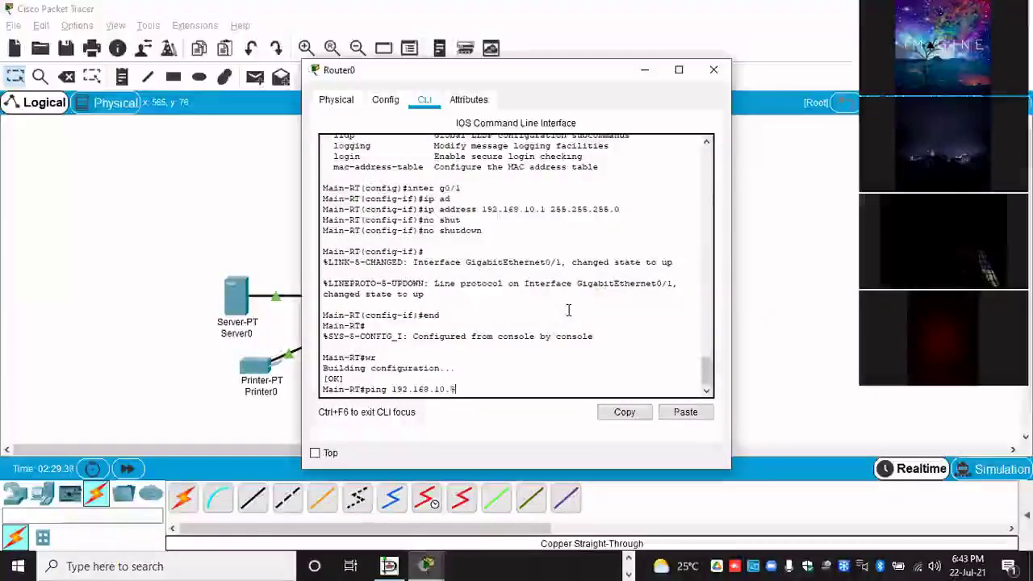
{"action": "key", "text": "Return"}
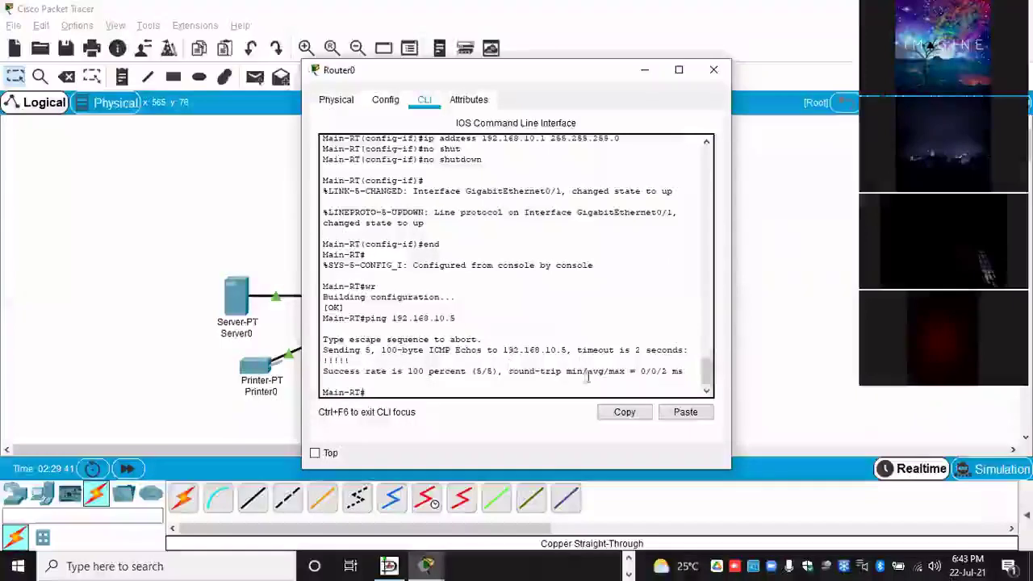
{"action": "left_click_drag", "start_coordinate": [444, 371], "coordinate": [486, 371]}
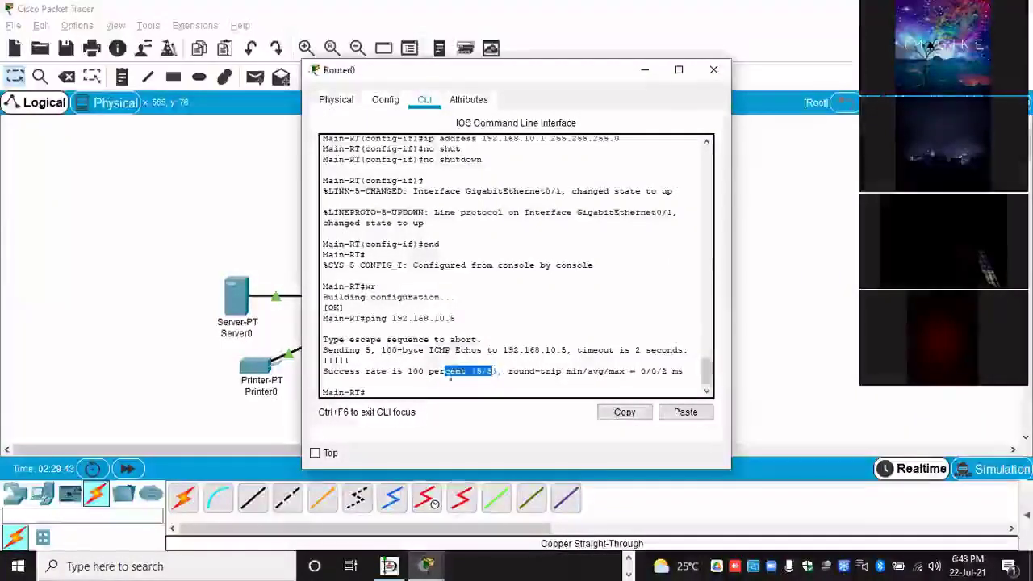
{"action": "left_click_drag", "start_coordinate": [407, 371], "coordinate": [496, 371]}
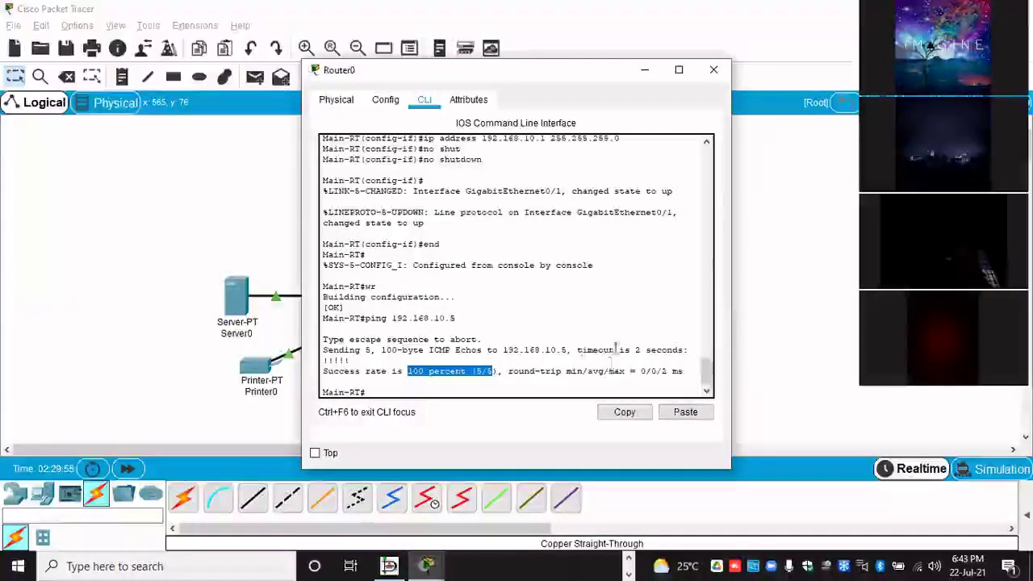
Step: Ping 192.168.10.6 from Router0's command line by reusing the previous ping command
{"action": "left_click", "coordinate": [411, 383]}
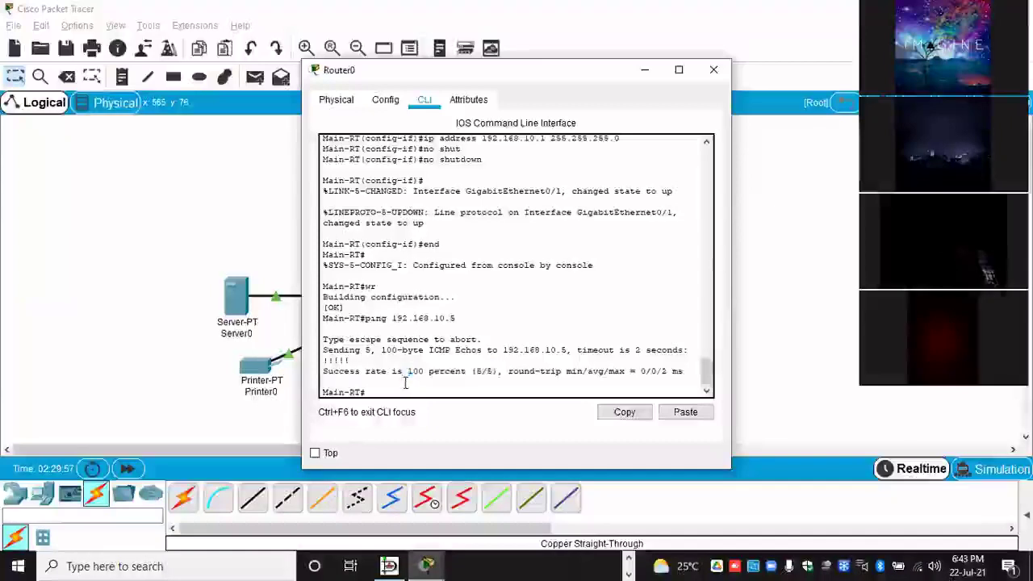
{"action": "key", "text": "Up"}
{"action": "key", "text": "BackSpace"}
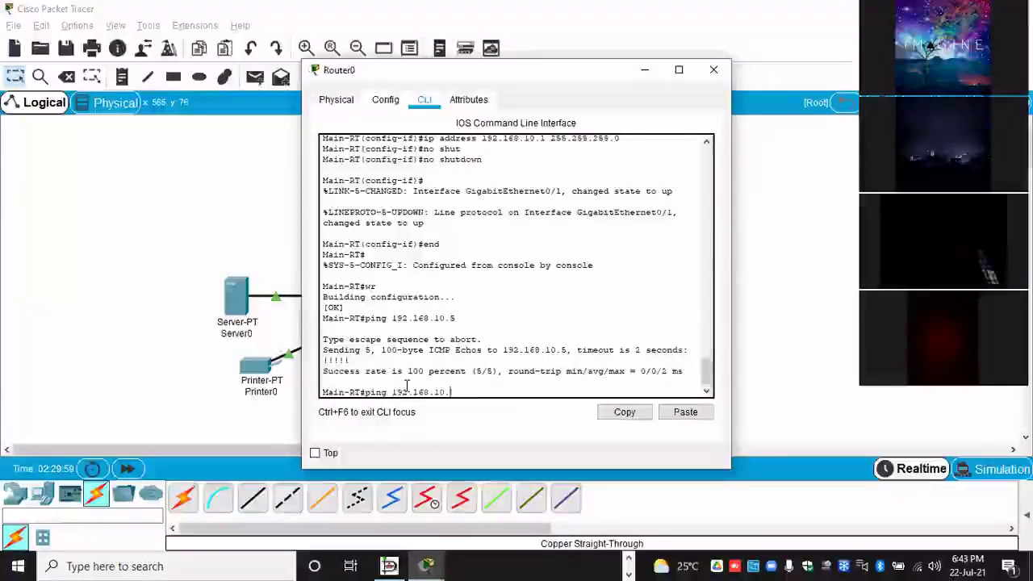
{"action": "type", "text": "6"}
{"action": "key", "text": "Return"}
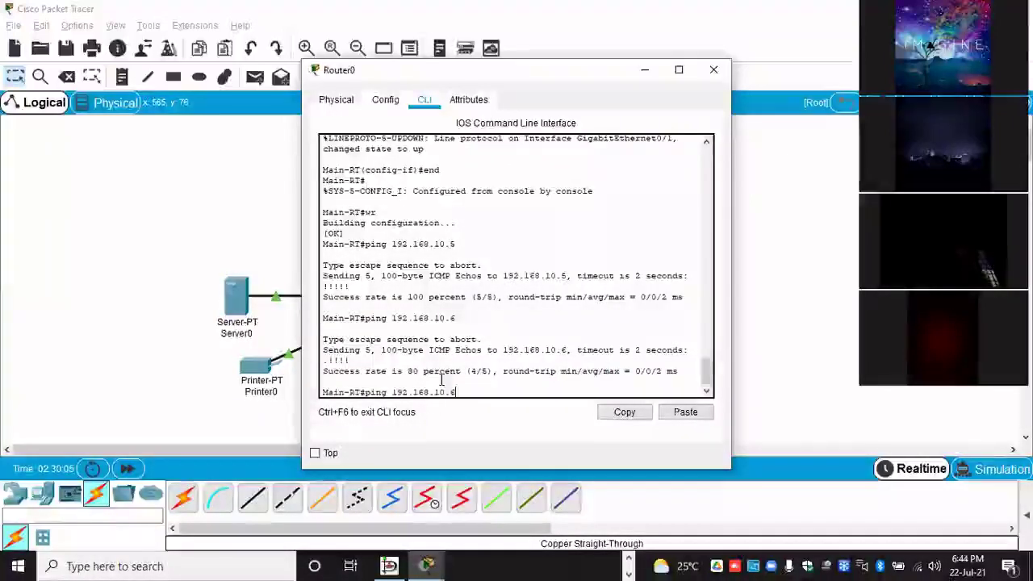
Step: Ping 192.168.10.2 from Router0's command line and close the Router0 window
{"action": "key", "text": "BackSpace"}
{"action": "type", "text": "2"}
{"action": "key", "text": "Return"}
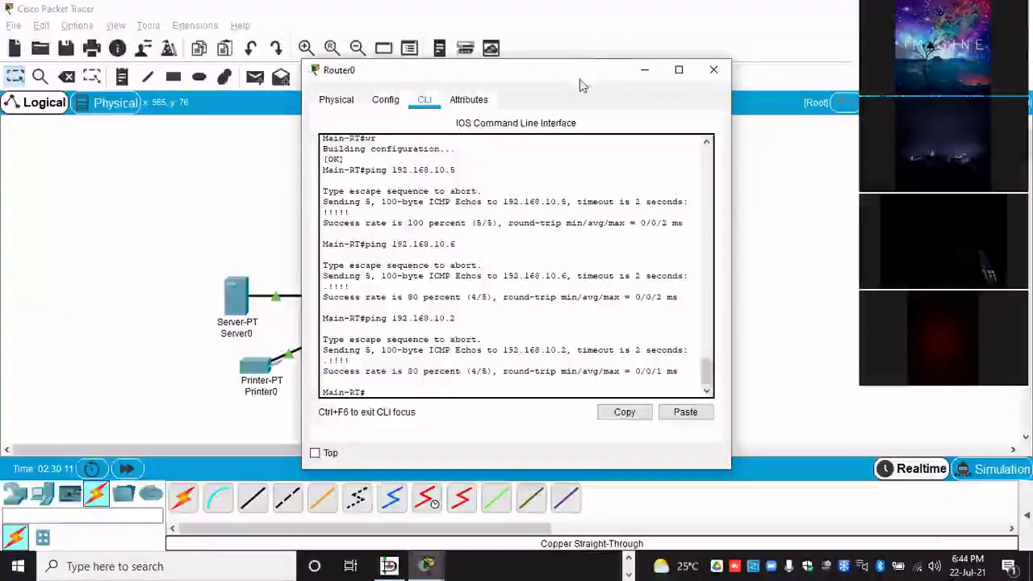
{"action": "left_click_drag", "start_coordinate": [583, 75], "coordinate": [951, 145]}
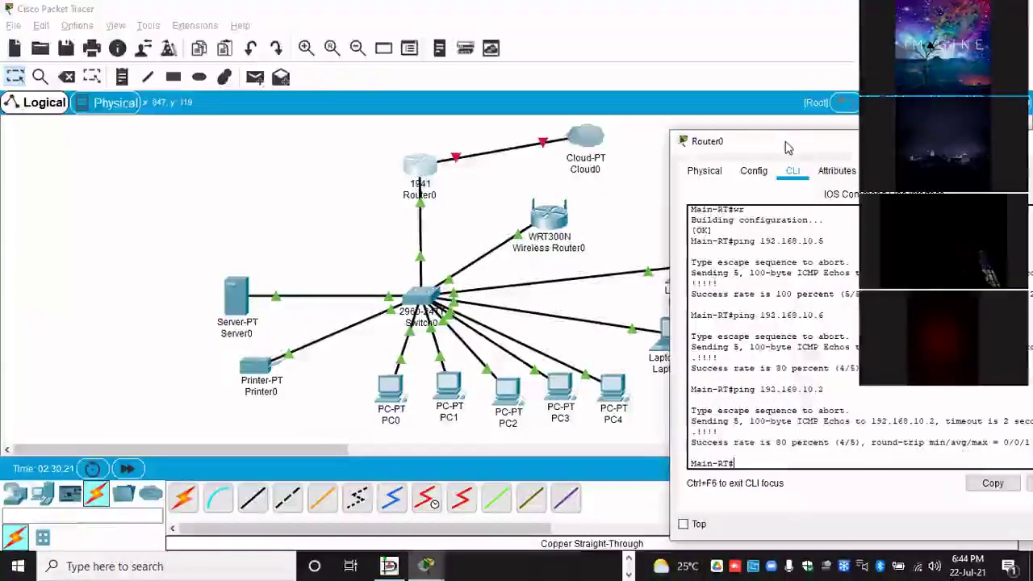
{"action": "left_click_drag", "start_coordinate": [796, 148], "coordinate": [280, 143]}
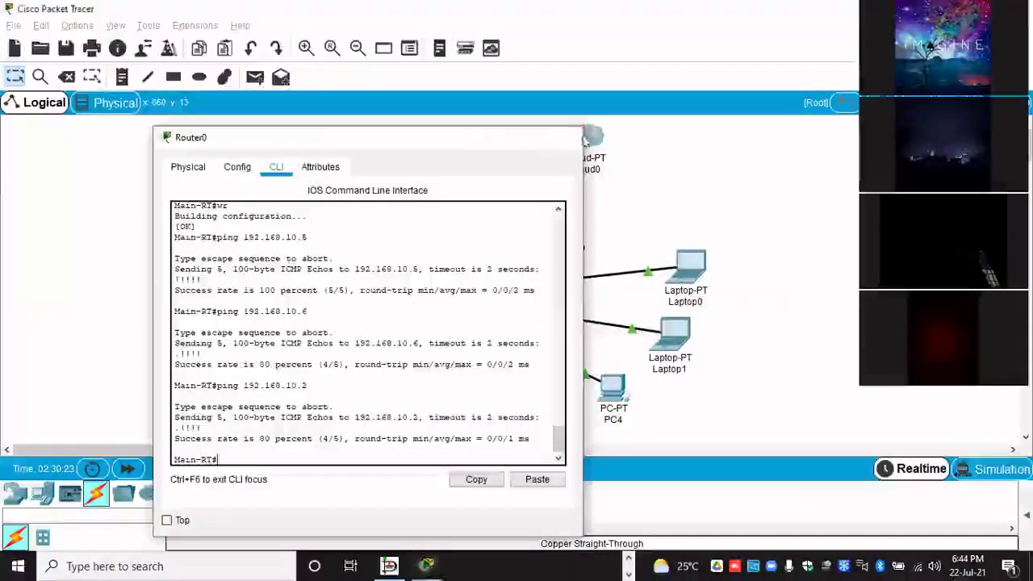
{"action": "left_click", "coordinate": [569, 138]}
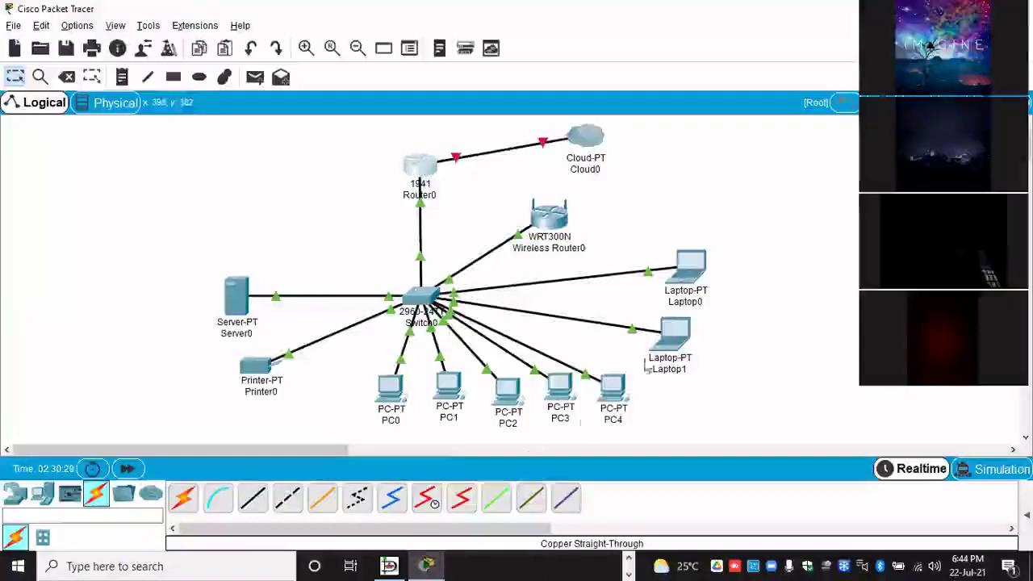
Step: Review the router's WAN and LAN sides in the Dia diagram and the port names on Packet Tracer's Router0 to Cloud0 link
{"action": "mouse_move", "coordinate": [647, 349]}
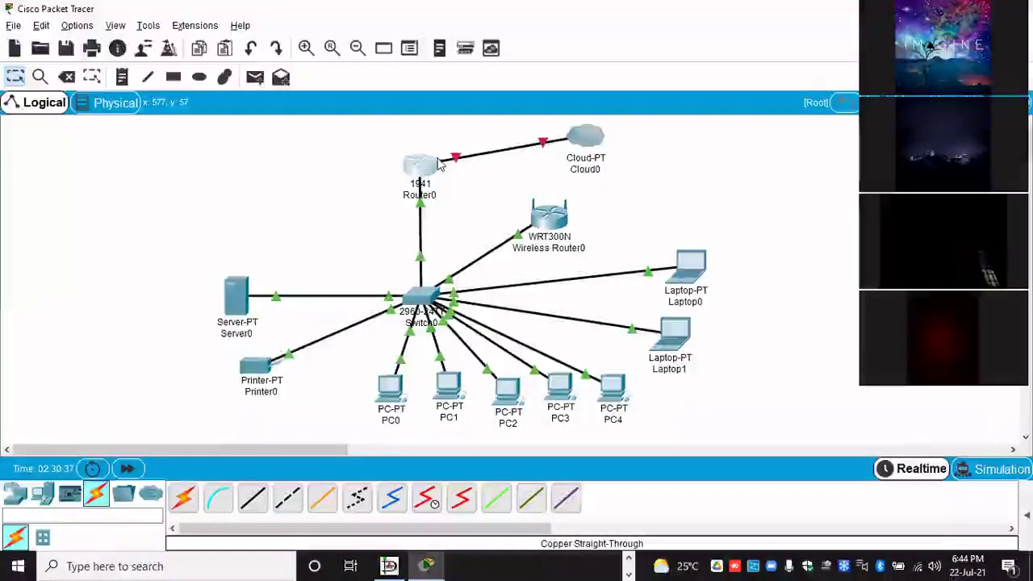
{"action": "mouse_move", "coordinate": [439, 164]}
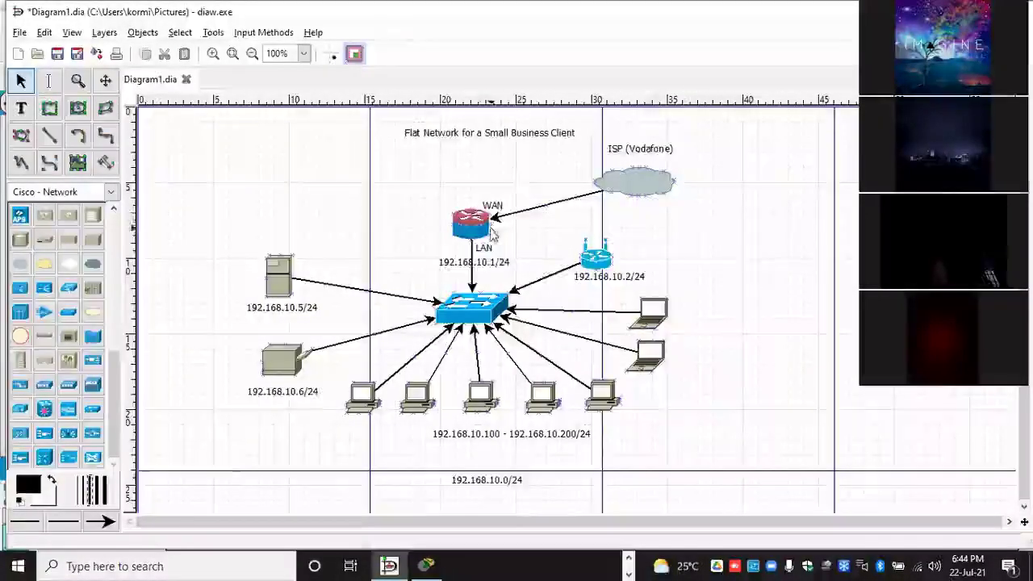
{"action": "key", "text": "alt+Tab"}
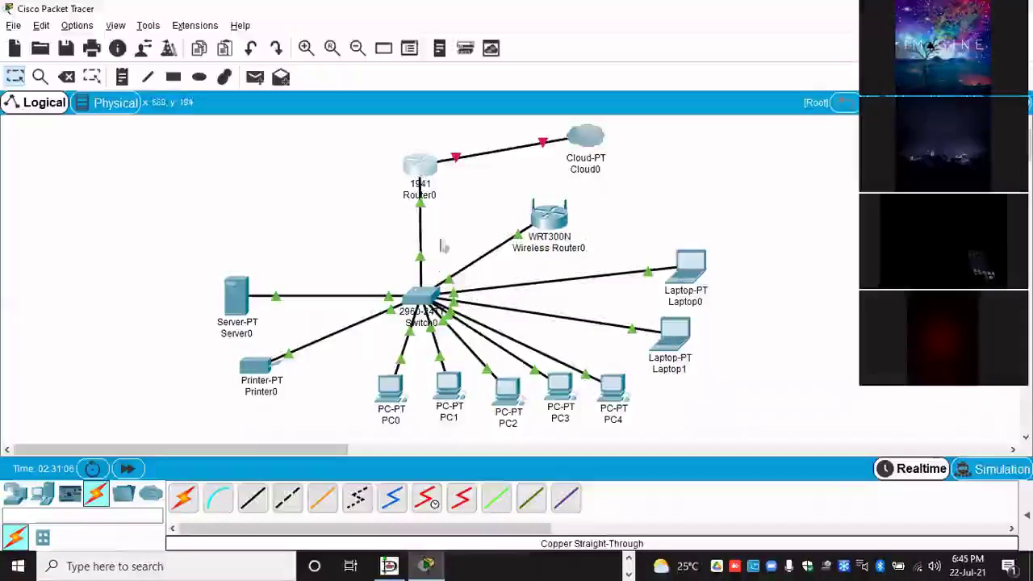
{"action": "mouse_move", "coordinate": [440, 161]}
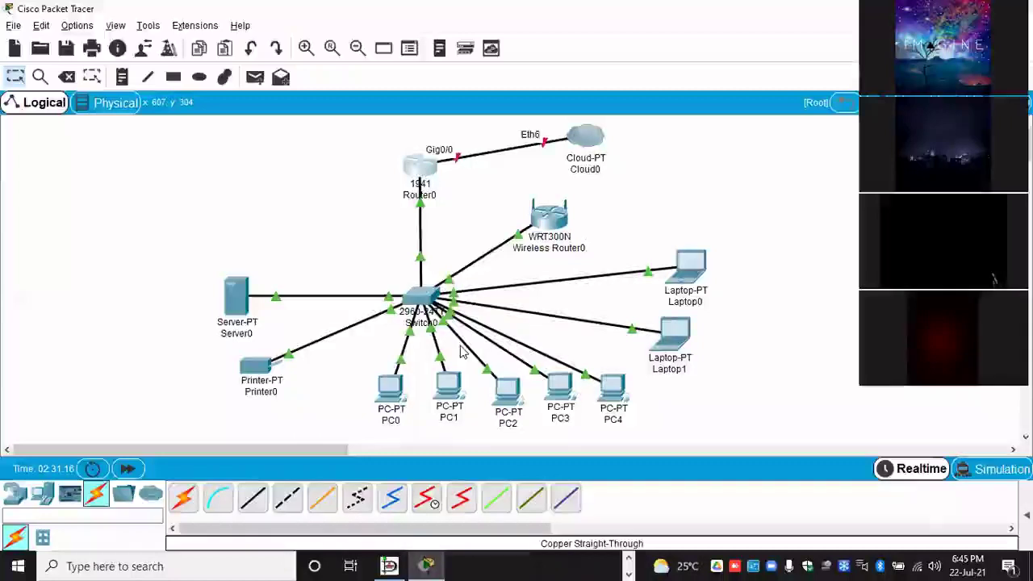
Step: Examine Server0's HTTP service settings and web page files, and close the Server0 window
{"action": "left_click", "coordinate": [237, 297]}
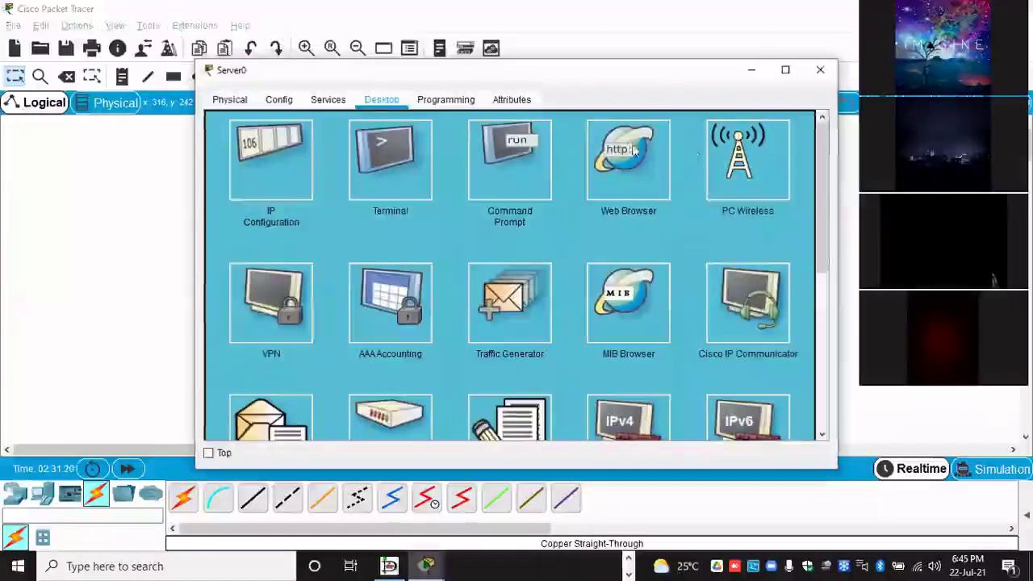
{"action": "left_click", "coordinate": [331, 101]}
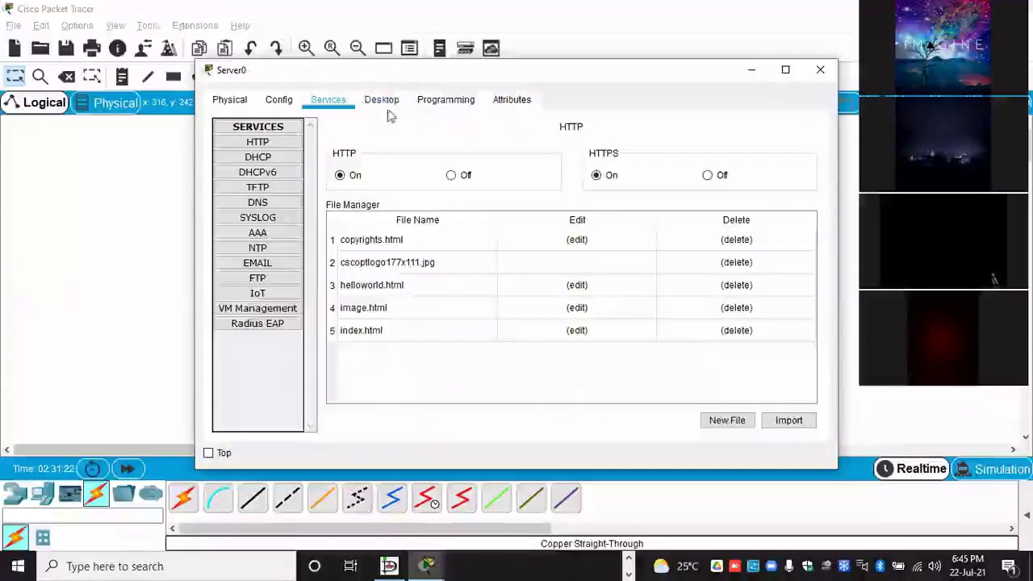
{"action": "left_click", "coordinate": [259, 143]}
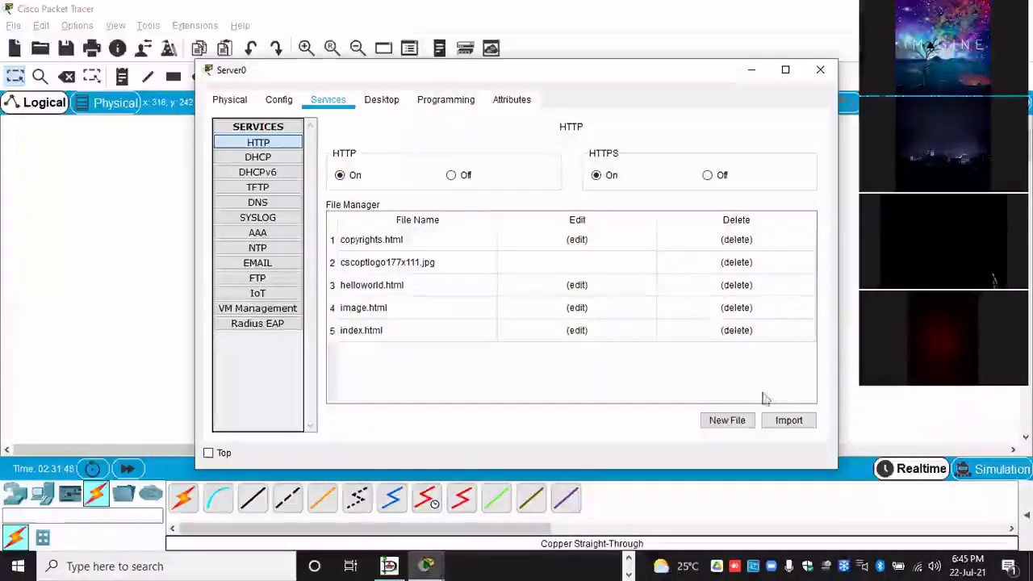
{"action": "left_click", "coordinate": [820, 70]}
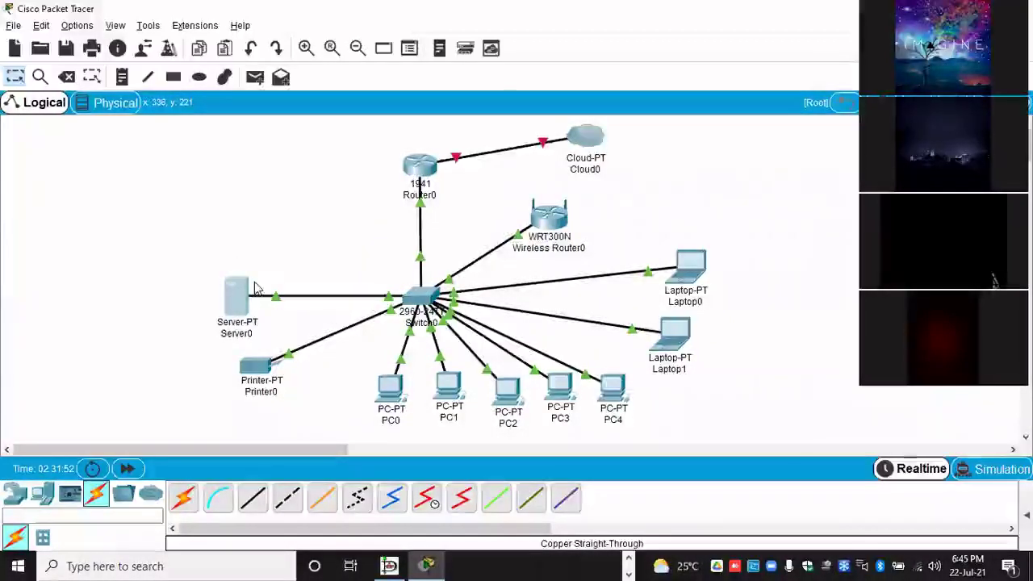
Step: Load the web page at 192.168.10.5 in Laptop0's web browser
{"action": "mouse_move", "coordinate": [239, 318]}
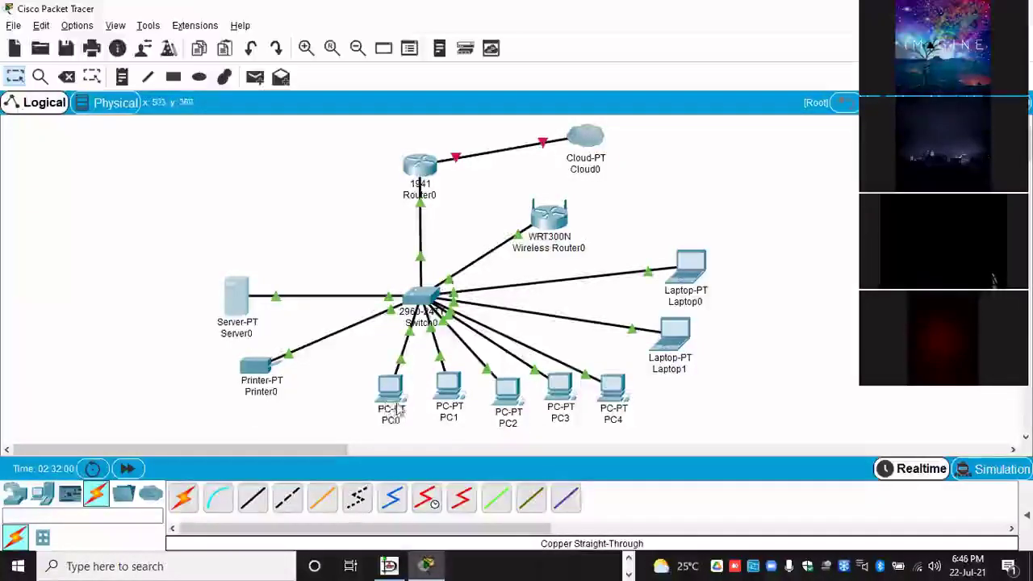
{"action": "left_click", "coordinate": [690, 277]}
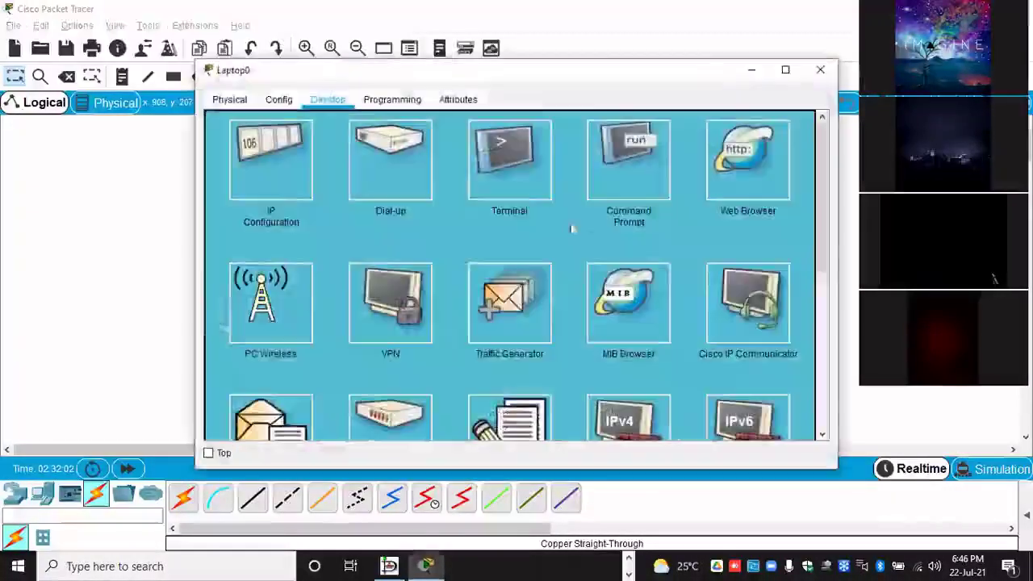
{"action": "left_click", "coordinate": [753, 169]}
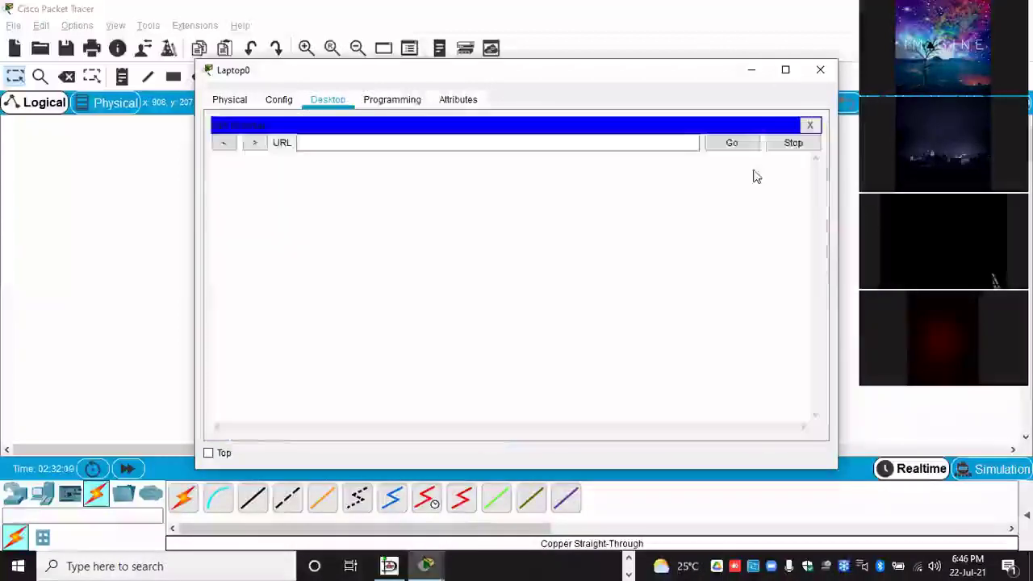
{"action": "left_click", "coordinate": [431, 145]}
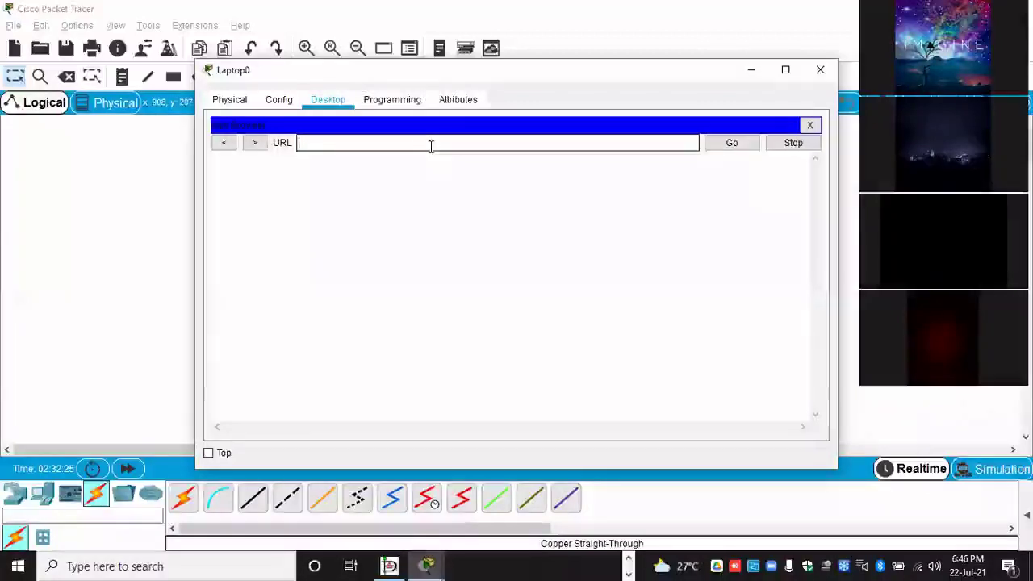
{"action": "type", "text": "192"}
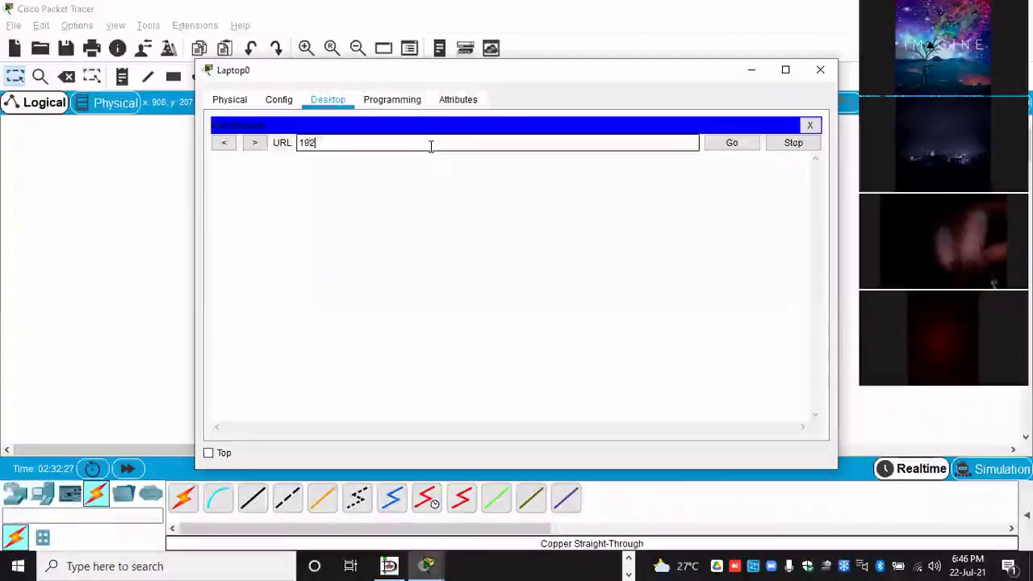
{"action": "type", "text": ".168"}
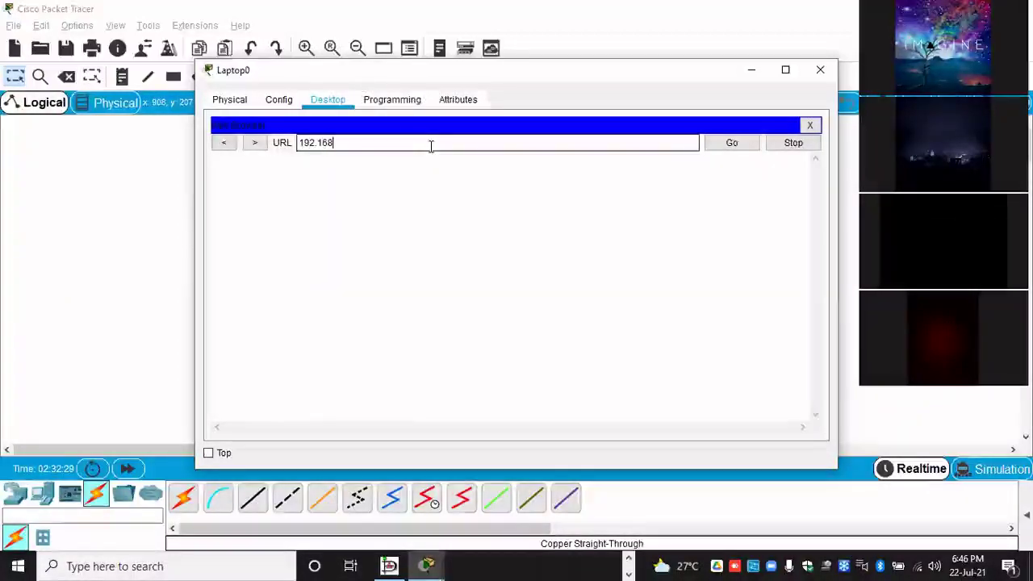
{"action": "type", "text": ".10.5"}
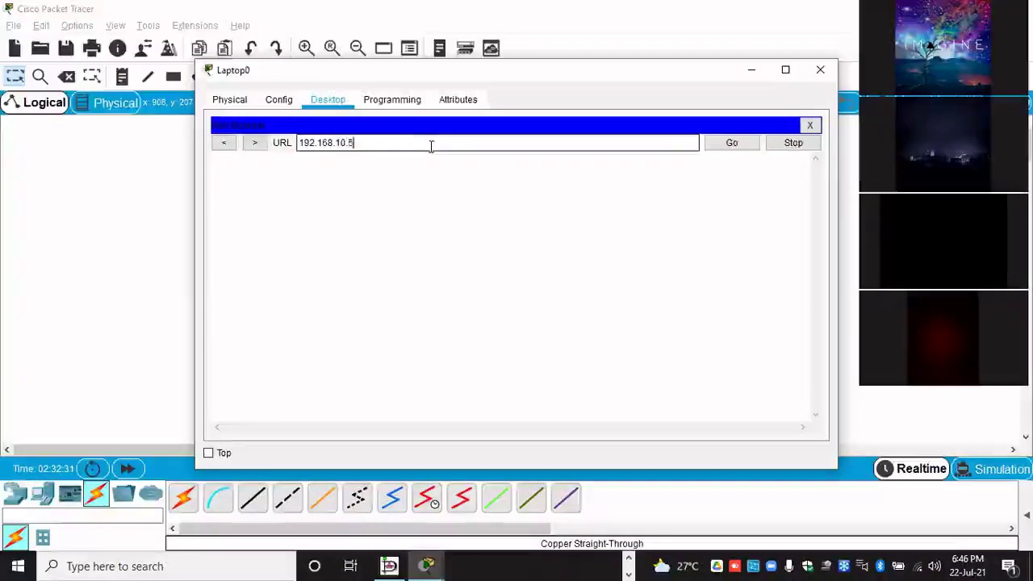
{"action": "key", "text": "Return"}
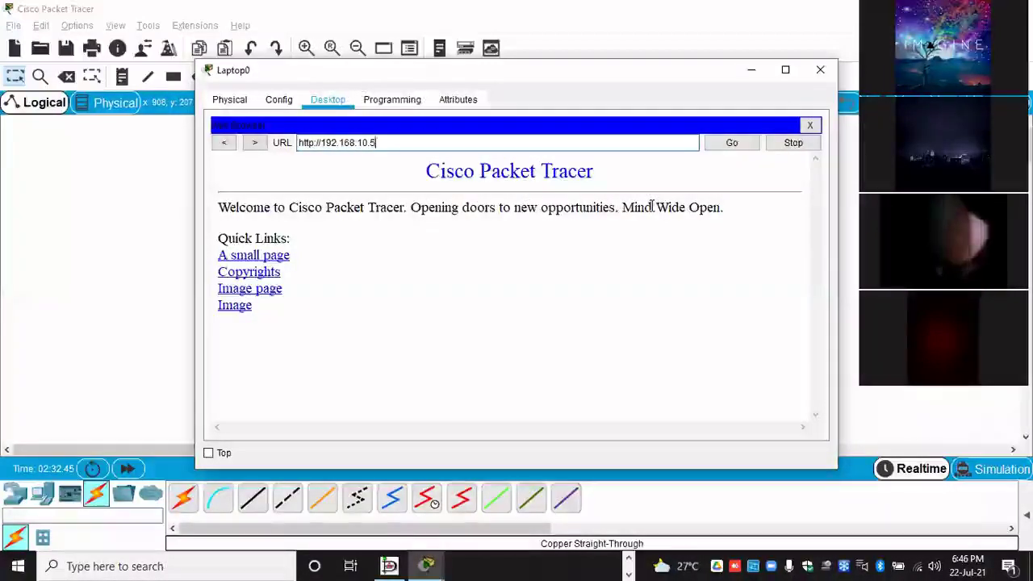
Step: View the A small page, Copyrights, Image page and Image links, returning to the home page after each one
{"action": "left_click", "coordinate": [267, 259]}
{"action": "left_click", "coordinate": [235, 180]}
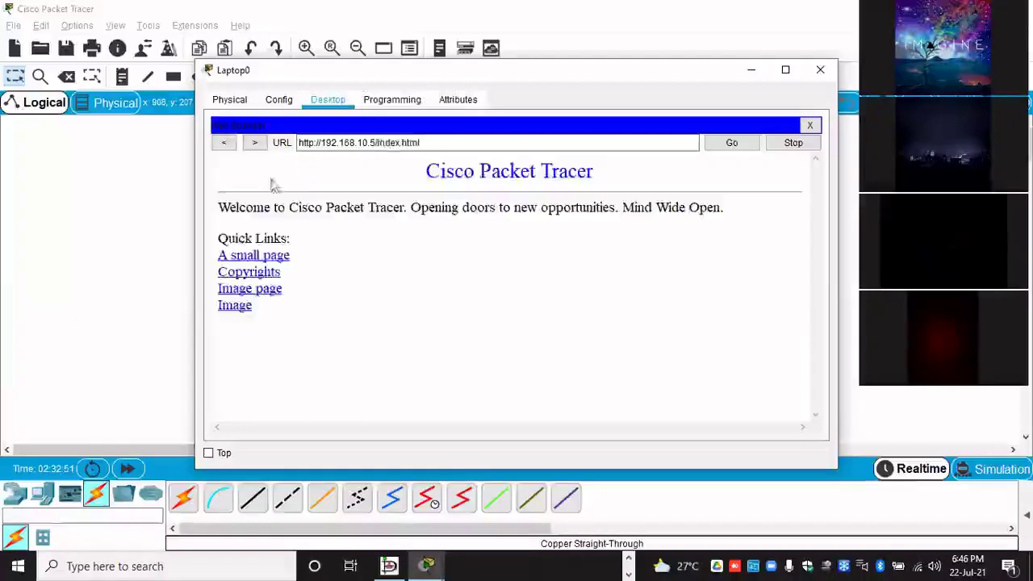
{"action": "left_click", "coordinate": [270, 272]}
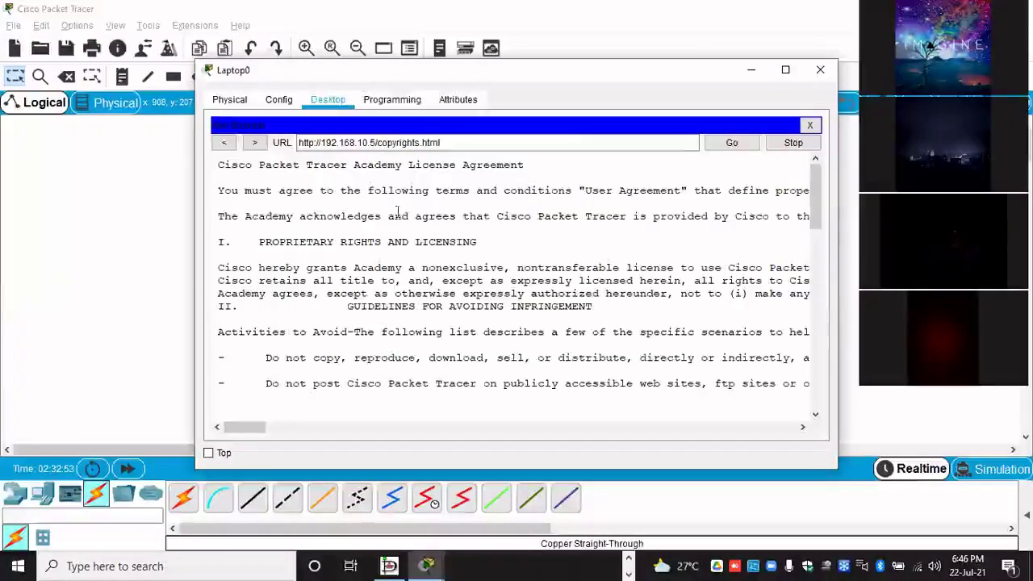
{"action": "left_click", "coordinate": [224, 142]}
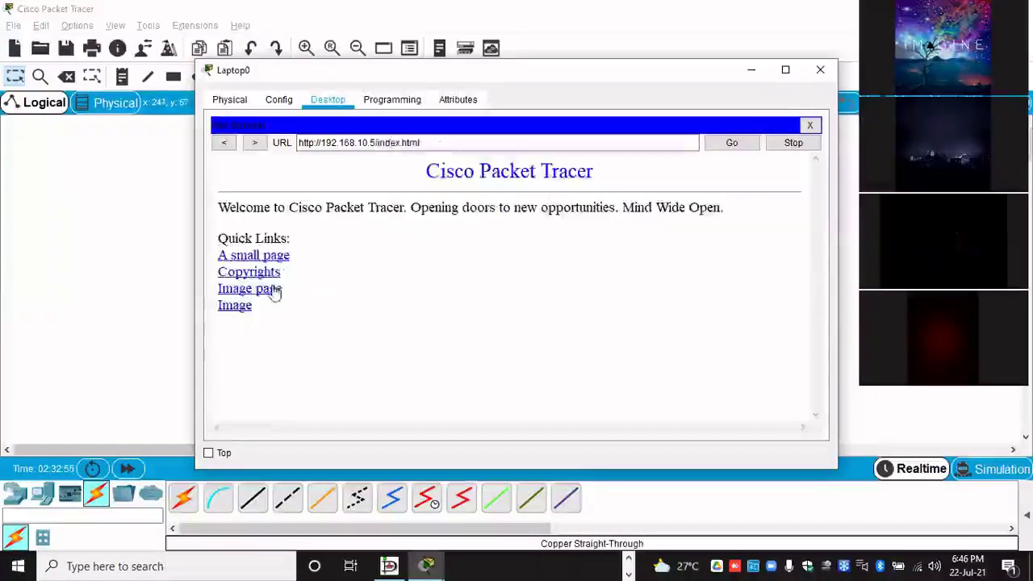
{"action": "left_click", "coordinate": [260, 291]}
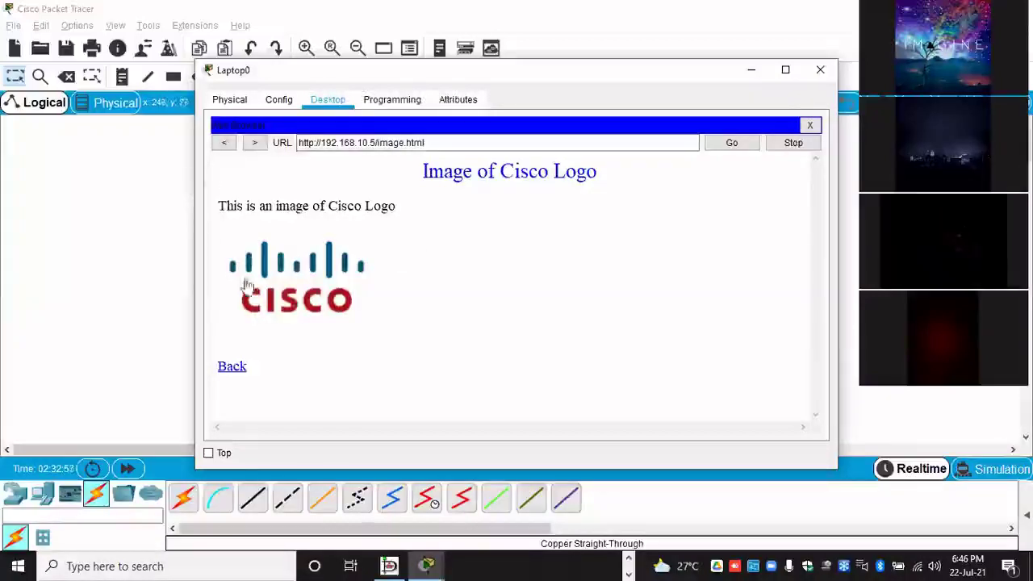
{"action": "left_click", "coordinate": [234, 365]}
{"action": "left_click", "coordinate": [242, 306]}
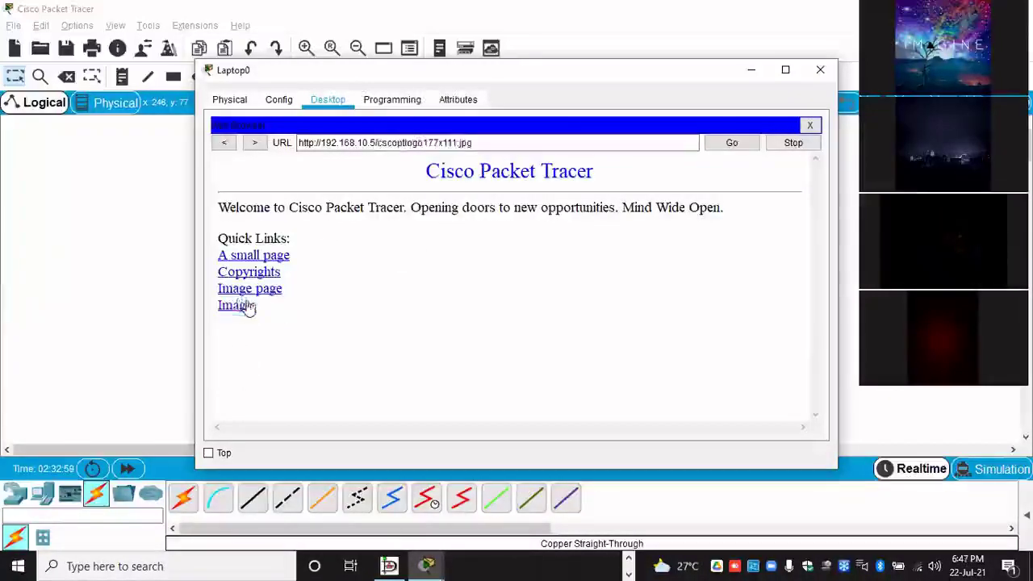
{"action": "left_click", "coordinate": [225, 142]}
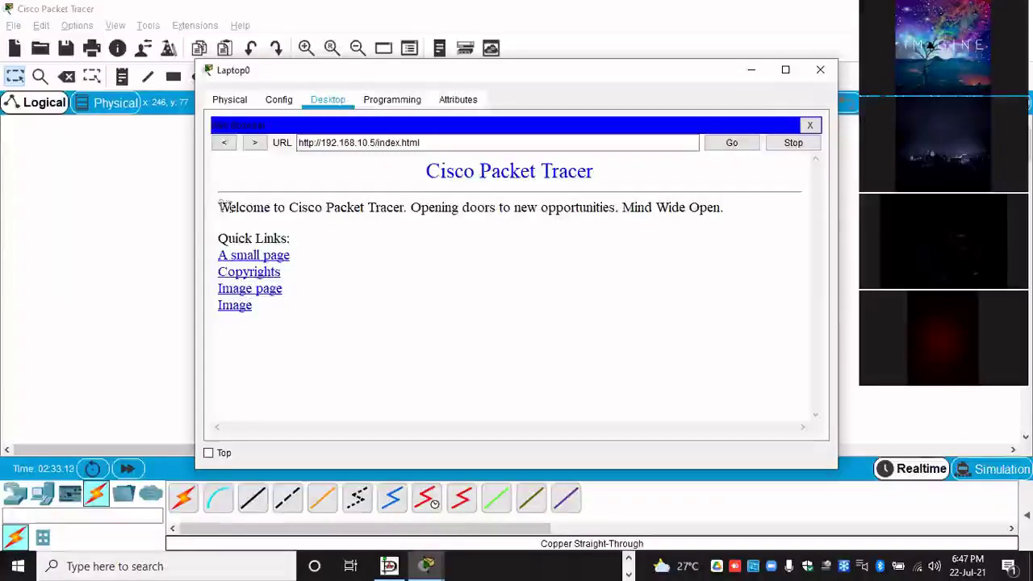
Step: Highlight the welcome sentence on the home page, and close the Laptop0 window
{"action": "left_click_drag", "start_coordinate": [220, 207], "coordinate": [751, 205]}
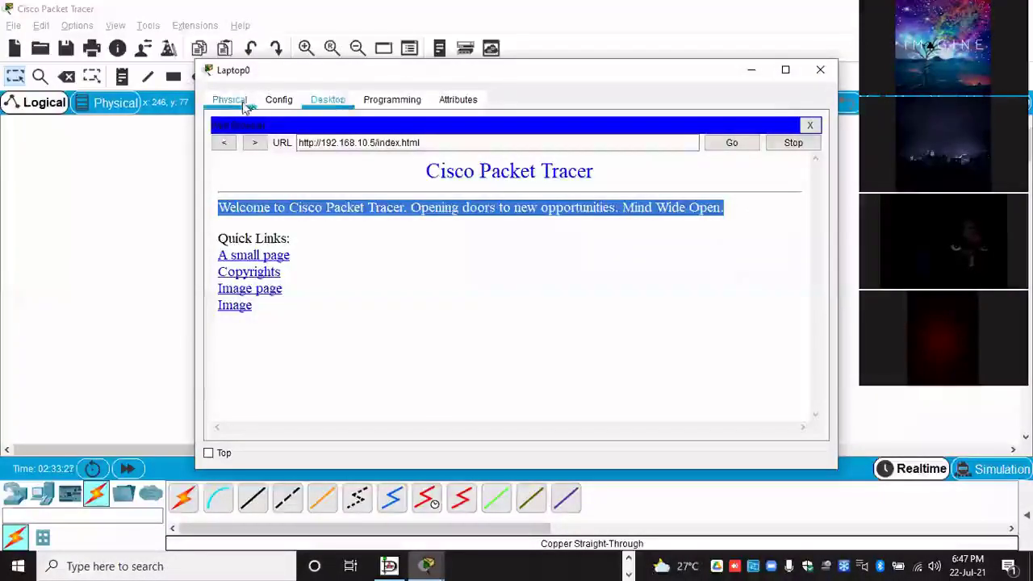
{"action": "left_click", "coordinate": [279, 100]}
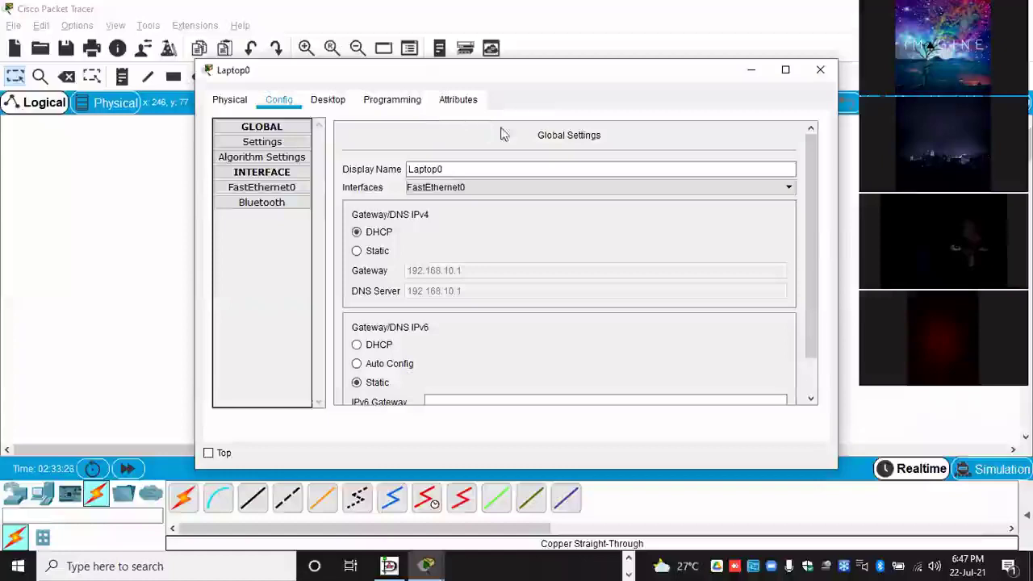
{"action": "left_click", "coordinate": [821, 69]}
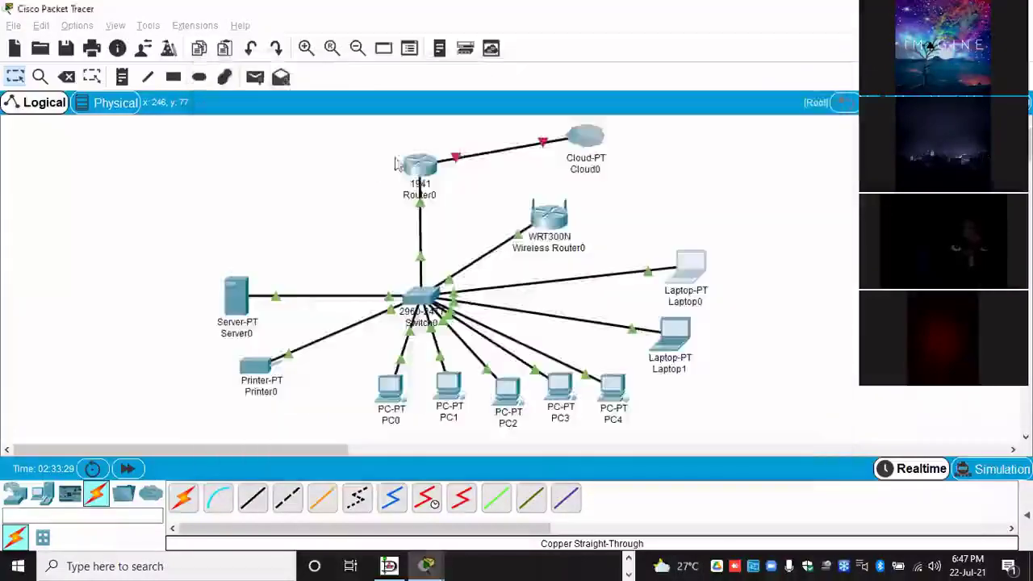
Step: Open index.html in Server0's HTTP service for editing and replace its heading text with "My Small Business Network"
{"action": "left_click", "coordinate": [236, 296]}
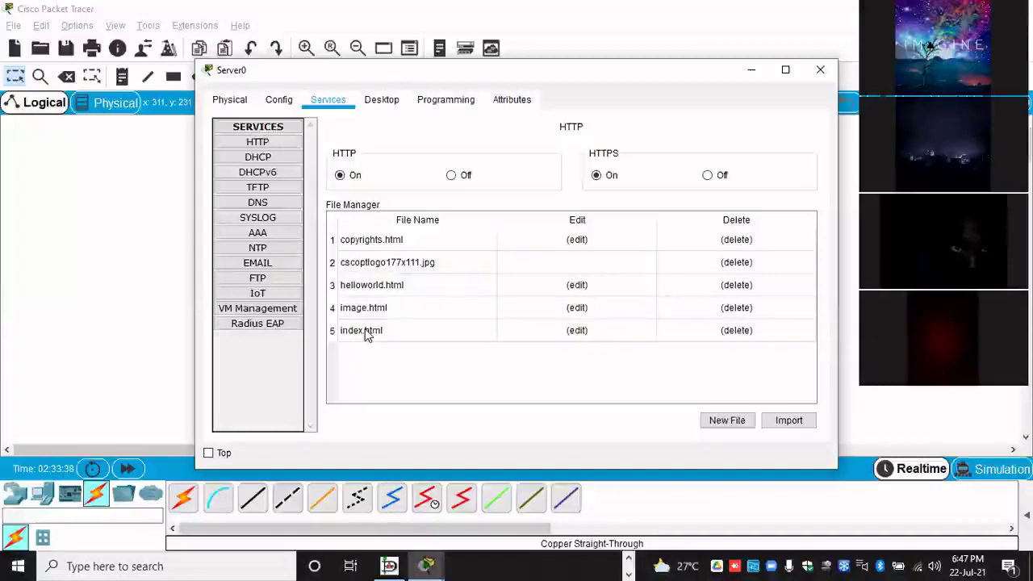
{"action": "left_click", "coordinate": [577, 331]}
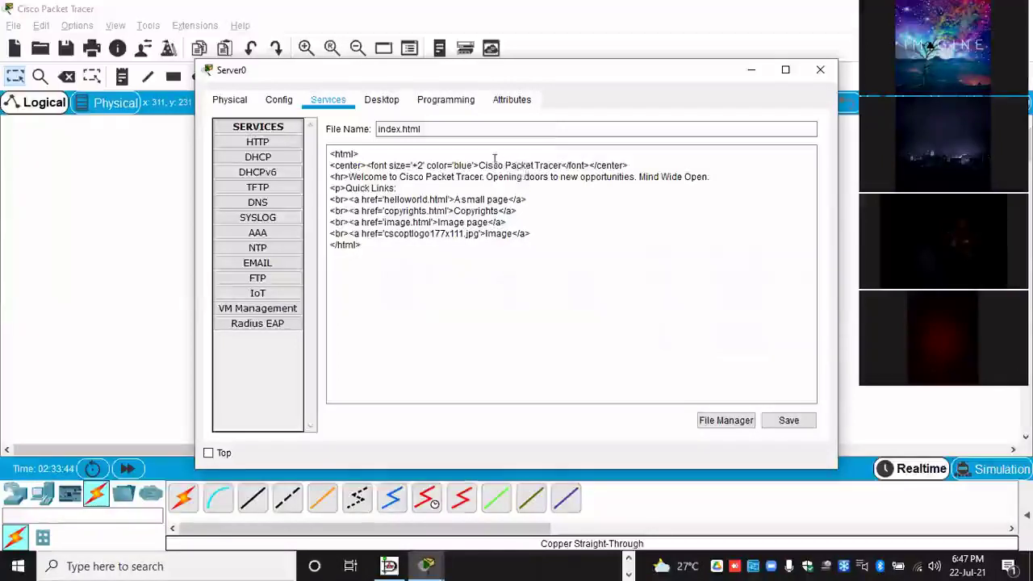
{"action": "left_click_drag", "start_coordinate": [479, 166], "coordinate": [563, 163]}
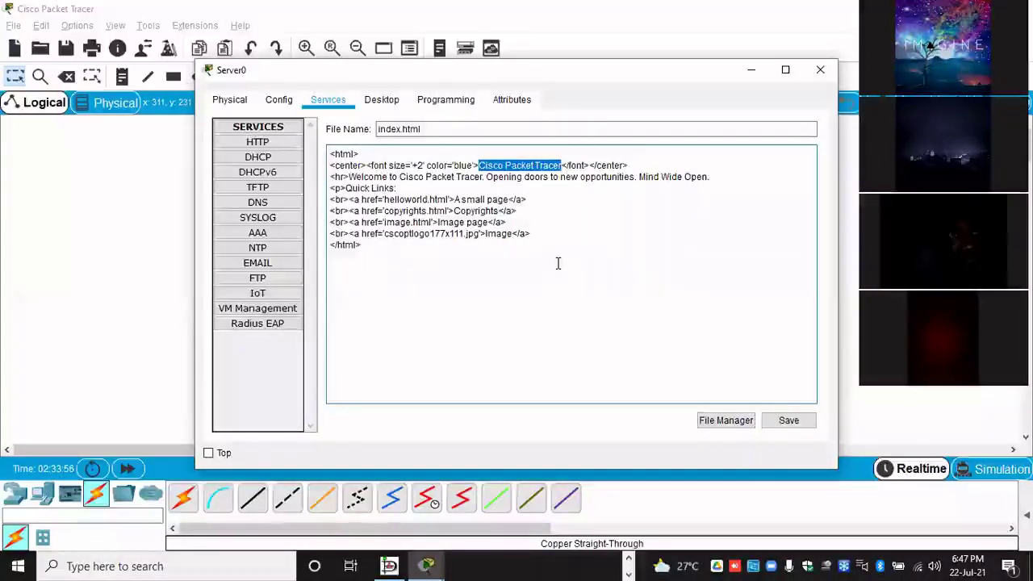
{"action": "key", "text": "Delete"}
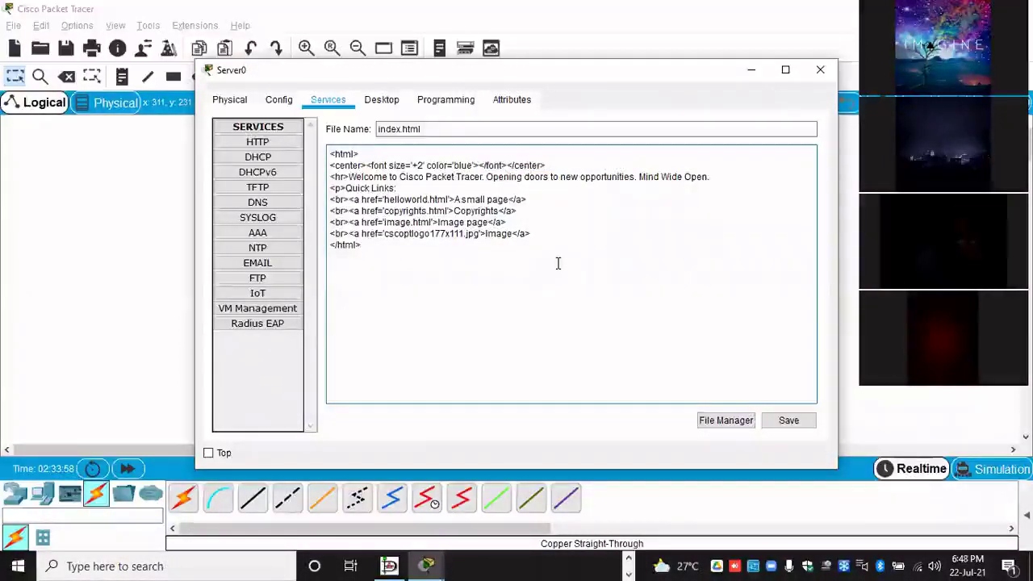
{"action": "type", "text": "My "}
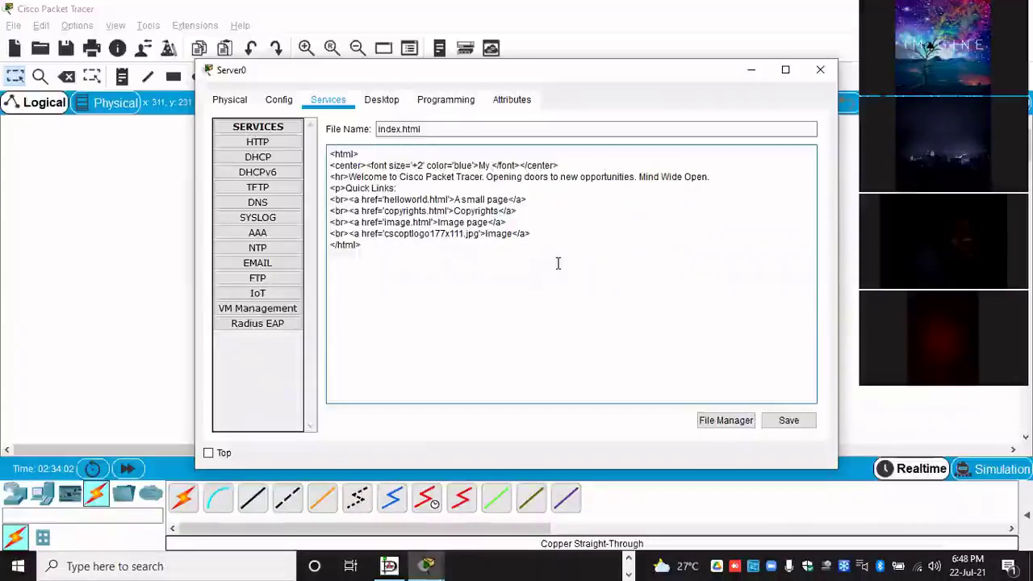
{"action": "type", "text": "Small"}
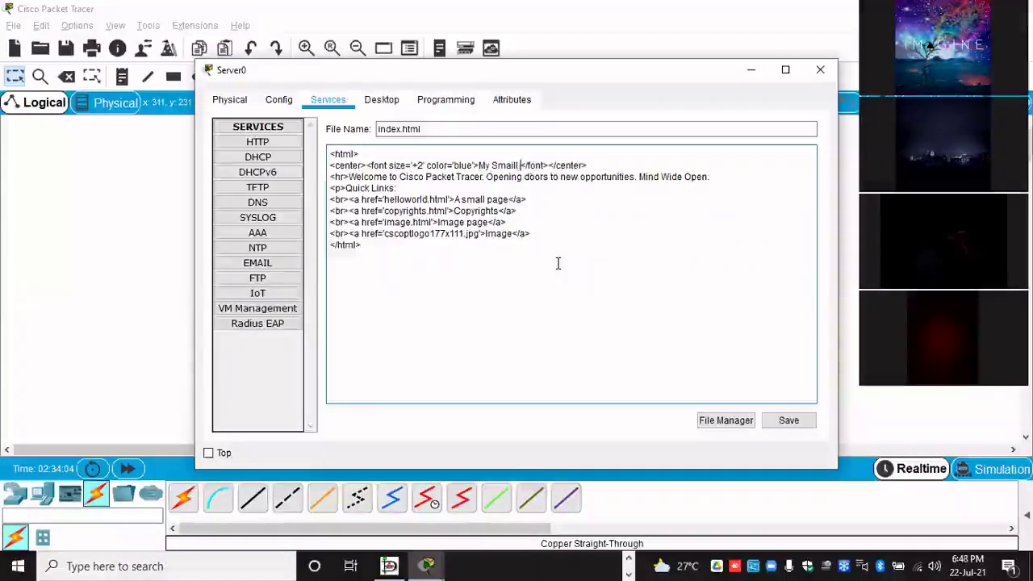
{"action": "type", "text": " Bus"}
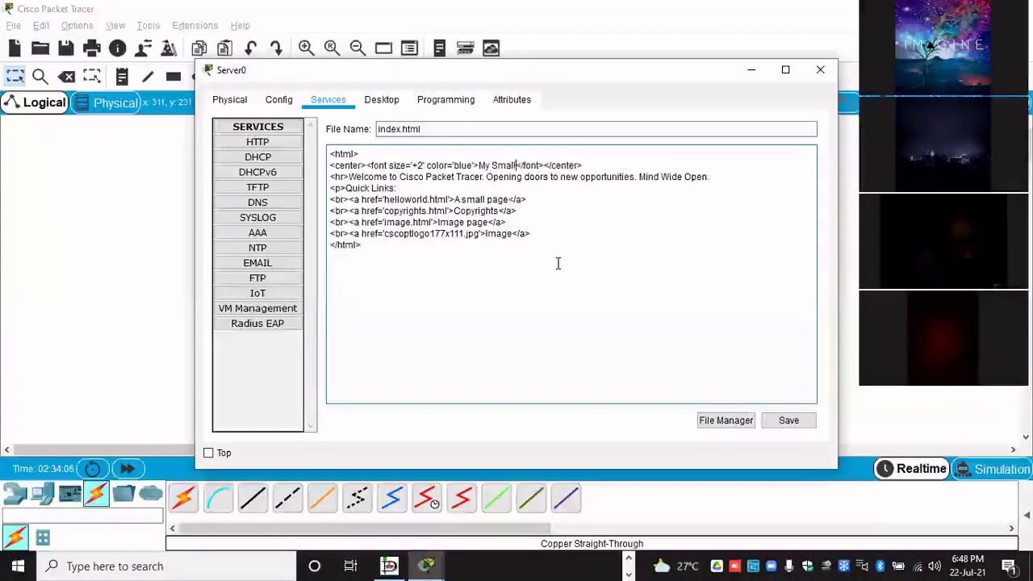
{"action": "type", "text": "iness "}
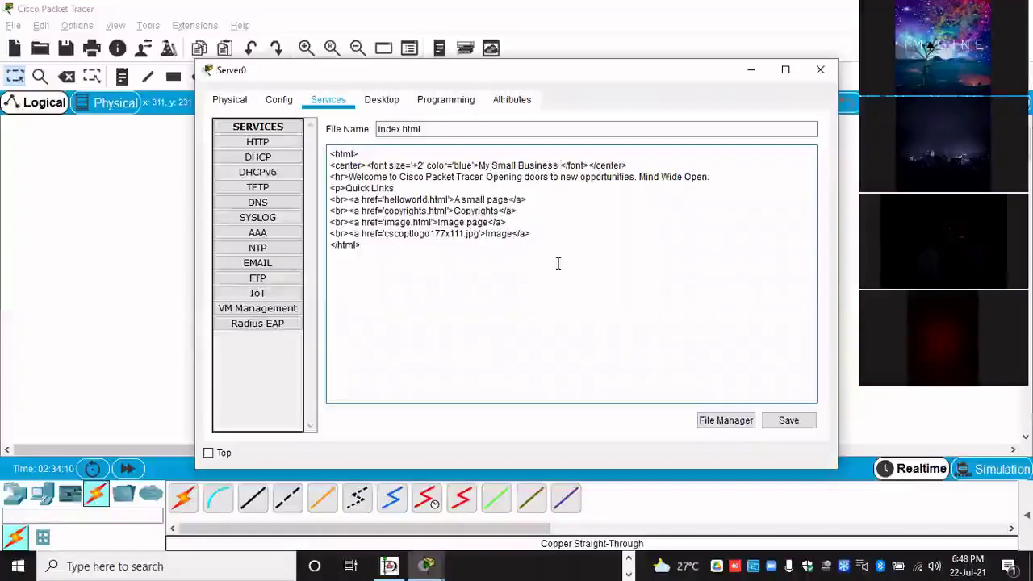
{"action": "type", "text": "New"}
{"action": "key", "text": "BackSpace"}
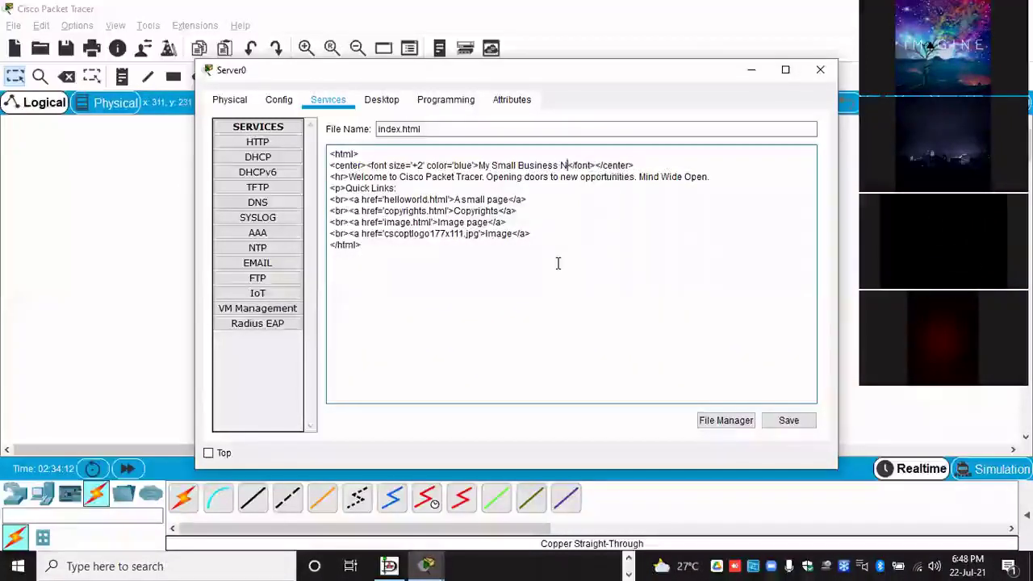
{"action": "type", "text": "twork"}
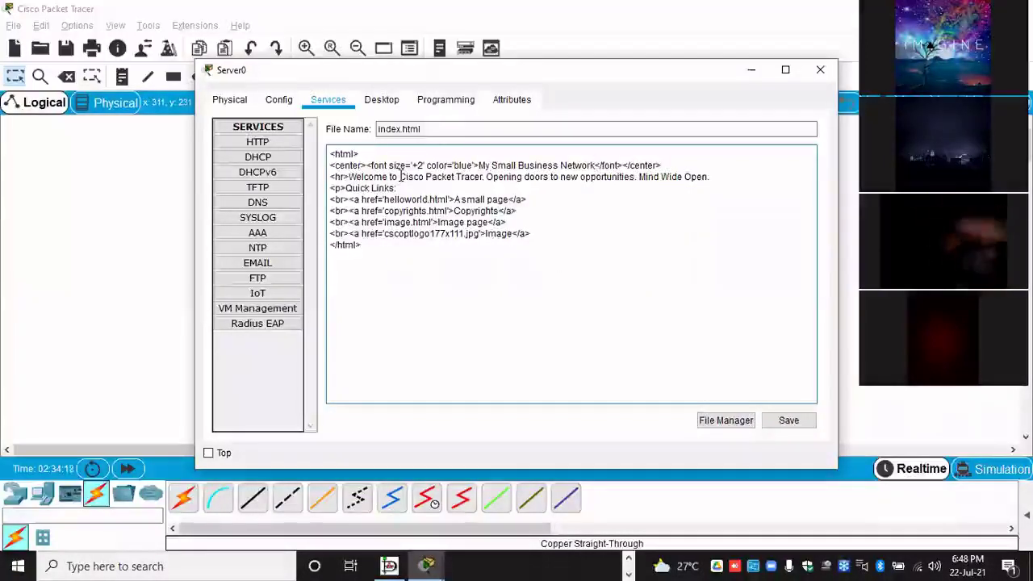
Step: Change the welcome line in index.html to "Welcome to DataCom II Network Design Lab Demo" and remove the Quick Links label line
{"action": "left_click_drag", "start_coordinate": [400, 177], "coordinate": [659, 191]}
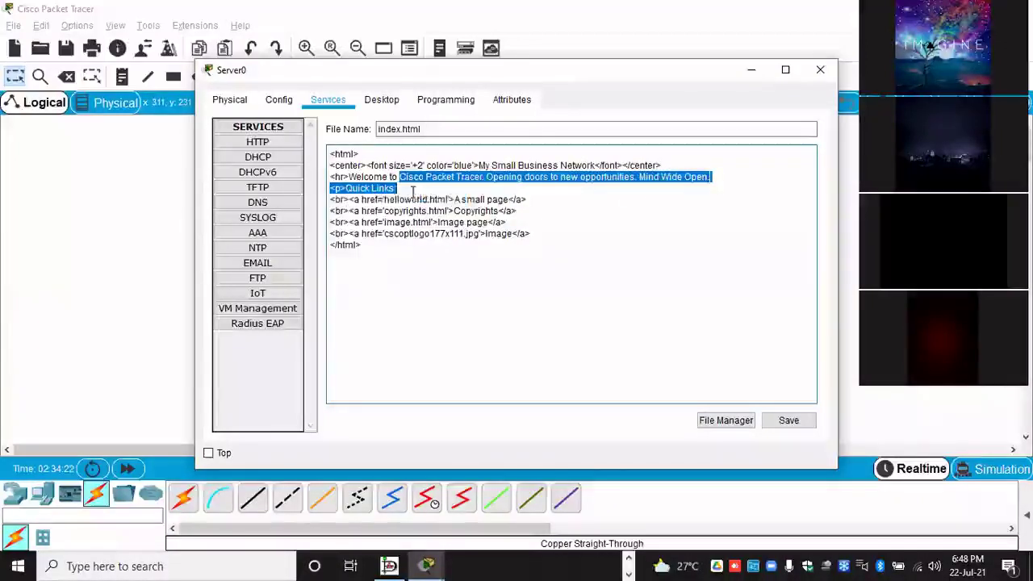
{"action": "key", "text": "BackSpace"}
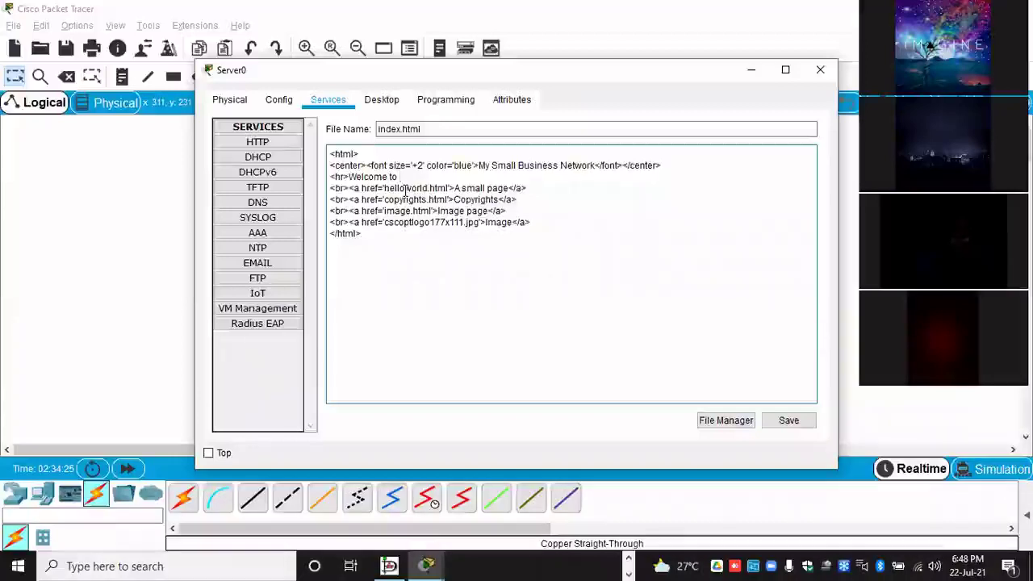
{"action": "type", "text": "DataCo"}
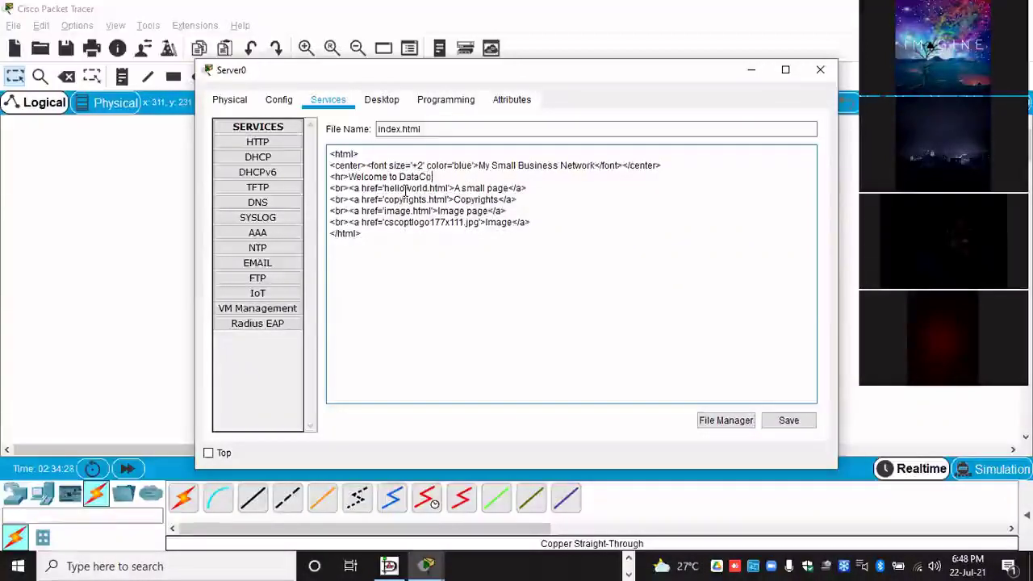
{"action": "type", "text": "m II "}
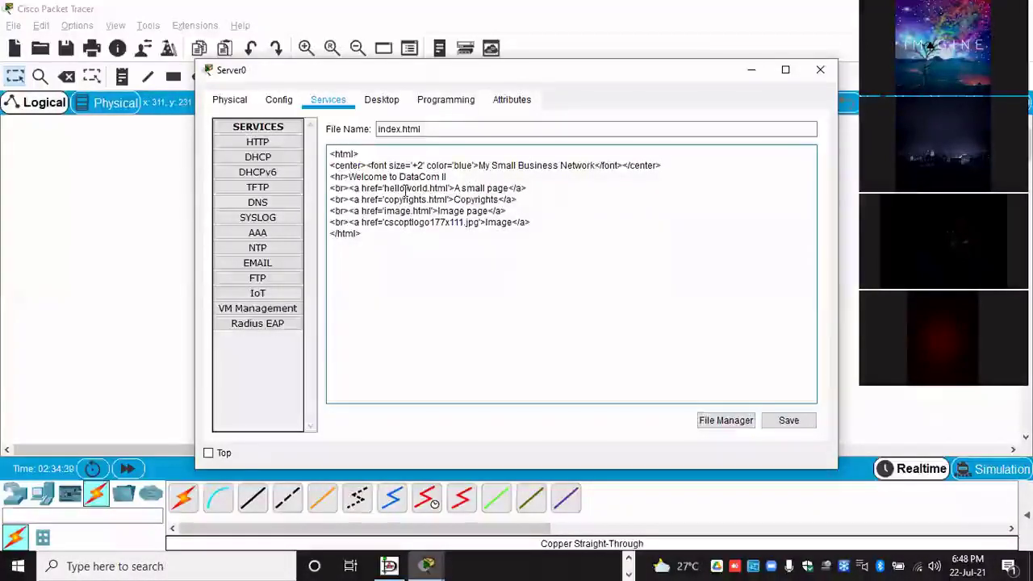
{"action": "type", "text": "nETWO"}
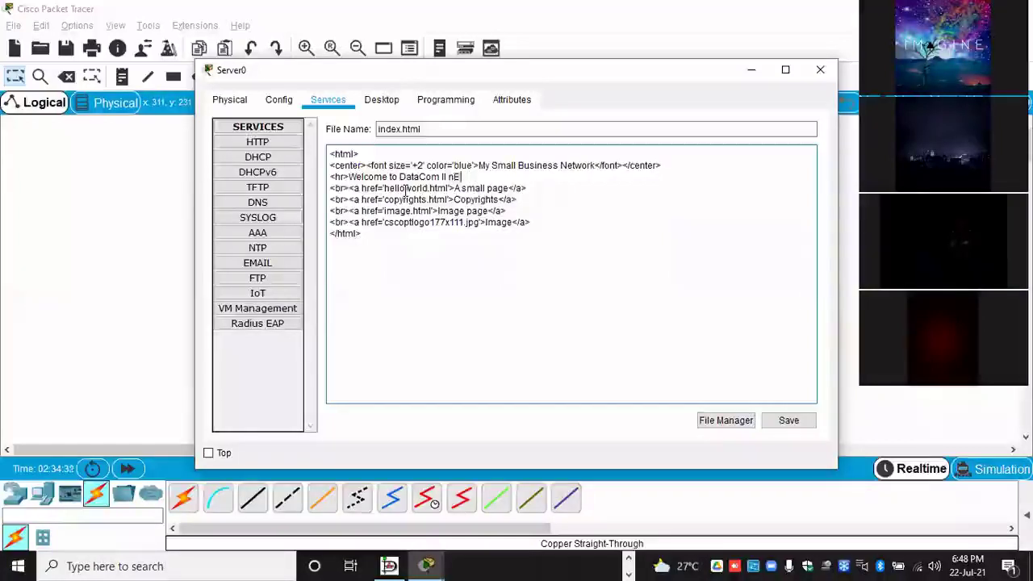
{"action": "key", "text": "BackSpace"}
{"action": "key", "text": "BackSpace"}
{"action": "key", "text": "BackSpace"}
{"action": "key", "text": "BackSpace"}
{"action": "key", "text": "BackSpace"}
{"action": "type", "text": "Netow"}
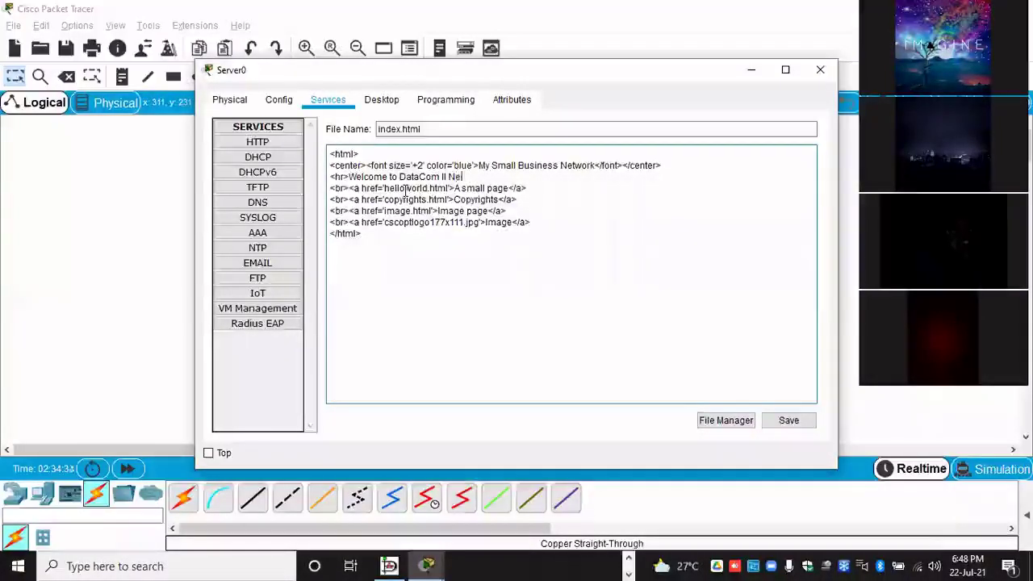
{"action": "key", "text": "BackSpace"}
{"action": "key", "text": "BackSpace"}
{"action": "type", "text": "work"}
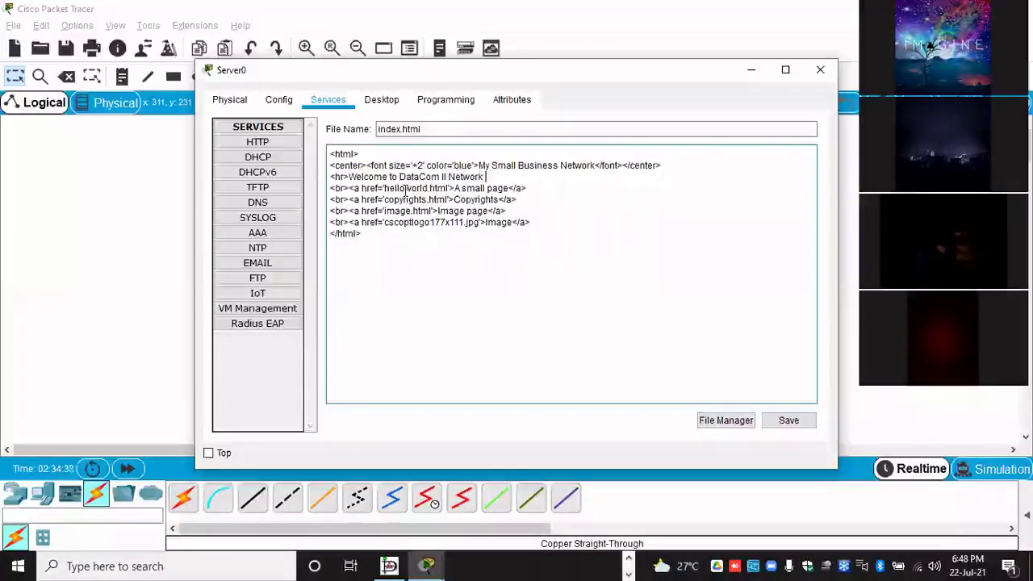
{"action": "type", "text": " DES"}
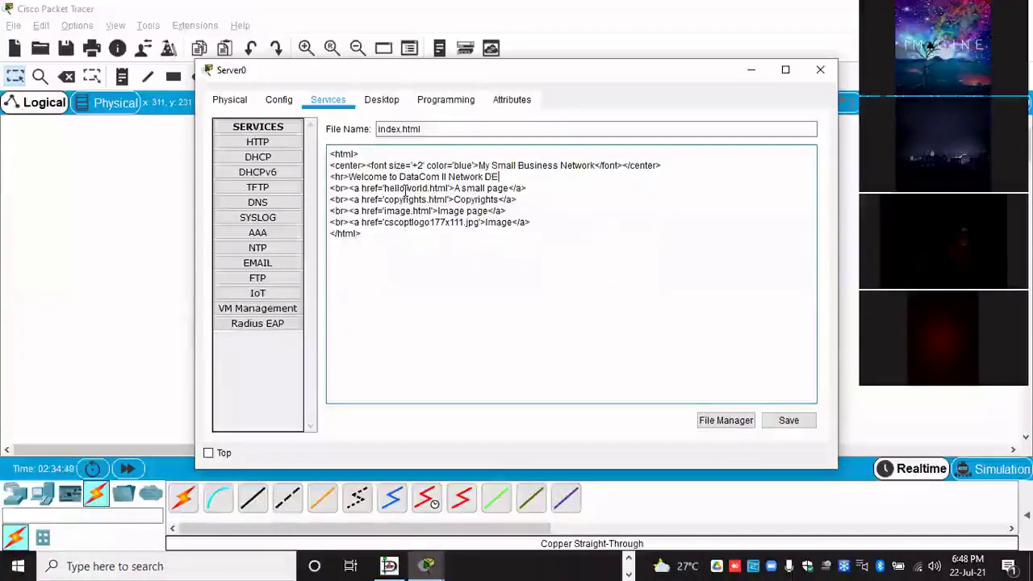
{"action": "key", "text": "BackSpace"}
{"action": "key", "text": "BackSpace"}
{"action": "type", "text": "es"}
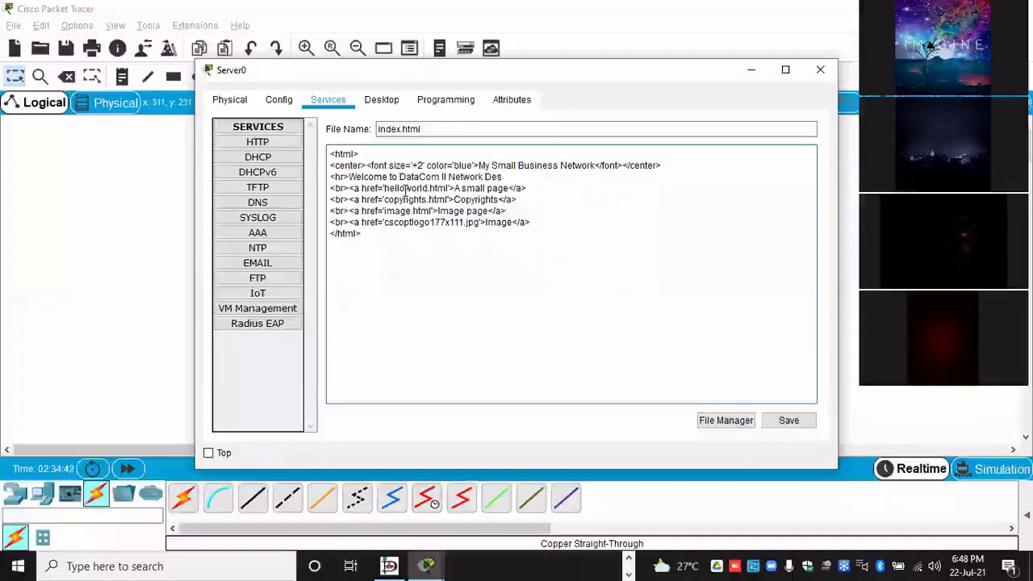
{"action": "type", "text": "i"}
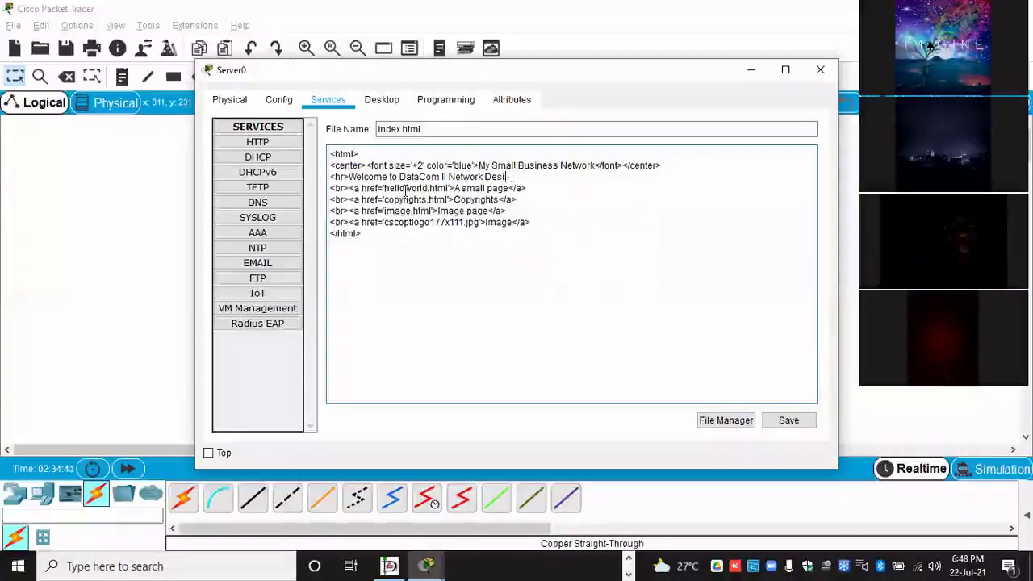
{"action": "type", "text": "gn "}
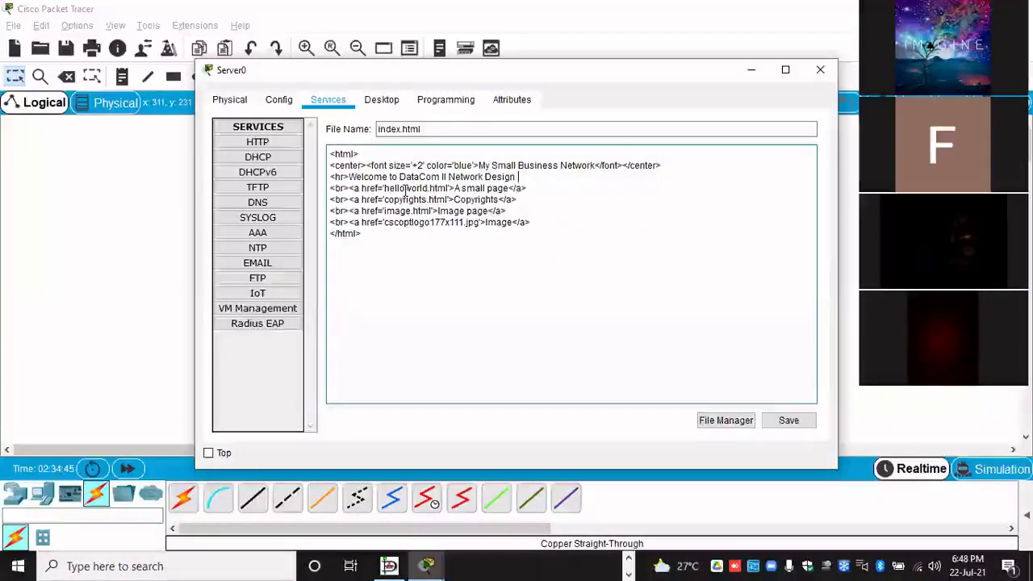
{"action": "type", "text": "Lab "}
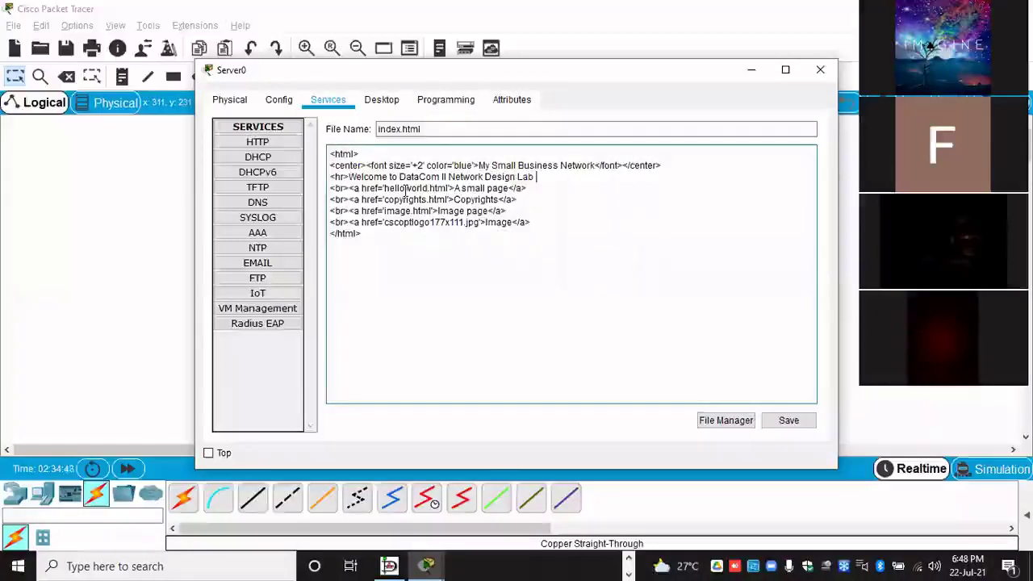
{"action": "type", "text": "Demo"}
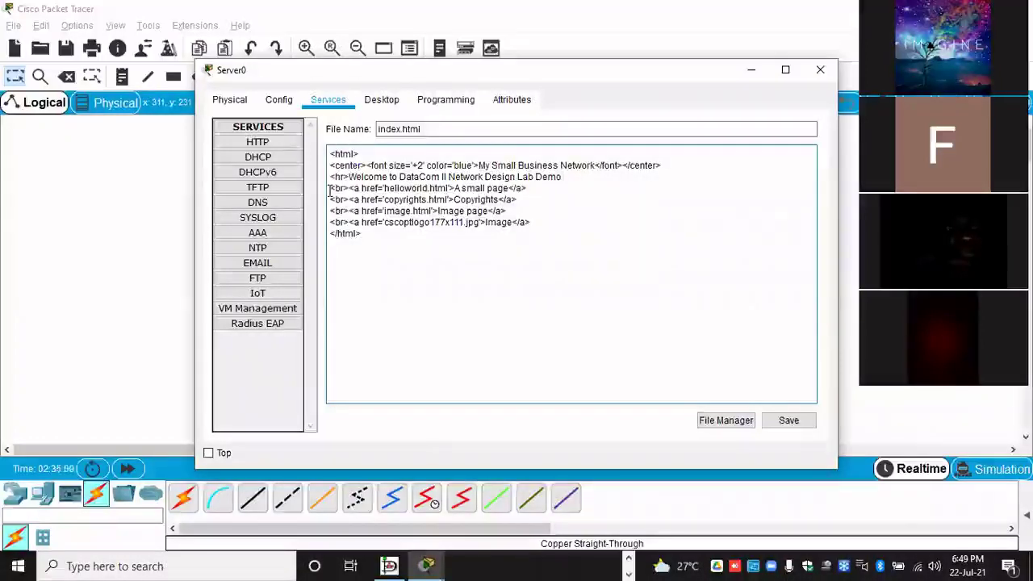
Step: Delete the four link lines from index.html, save it over the existing file, and close the Server0 window
{"action": "left_click_drag", "start_coordinate": [330, 188], "coordinate": [534, 221]}
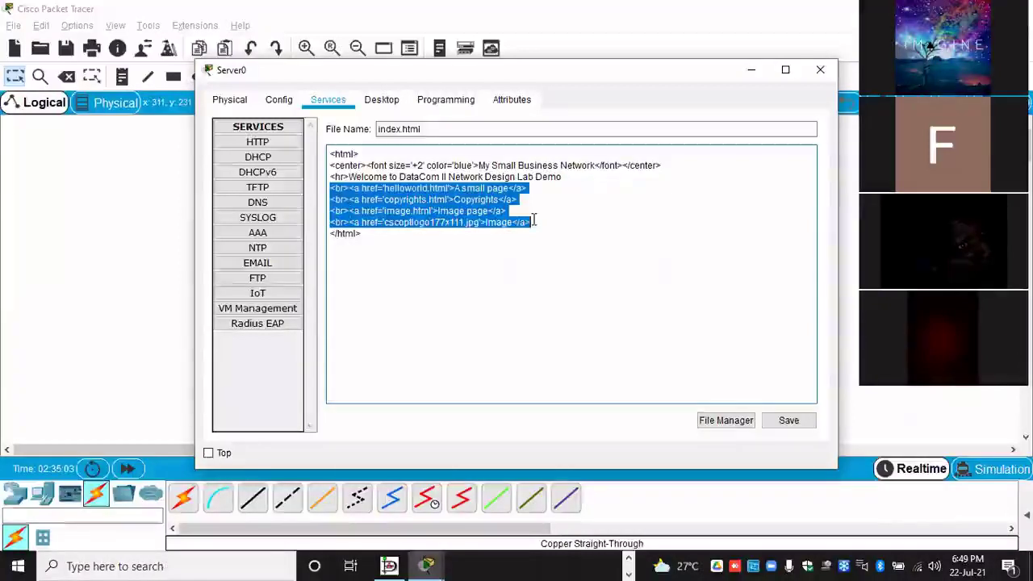
{"action": "key", "text": "Delete"}
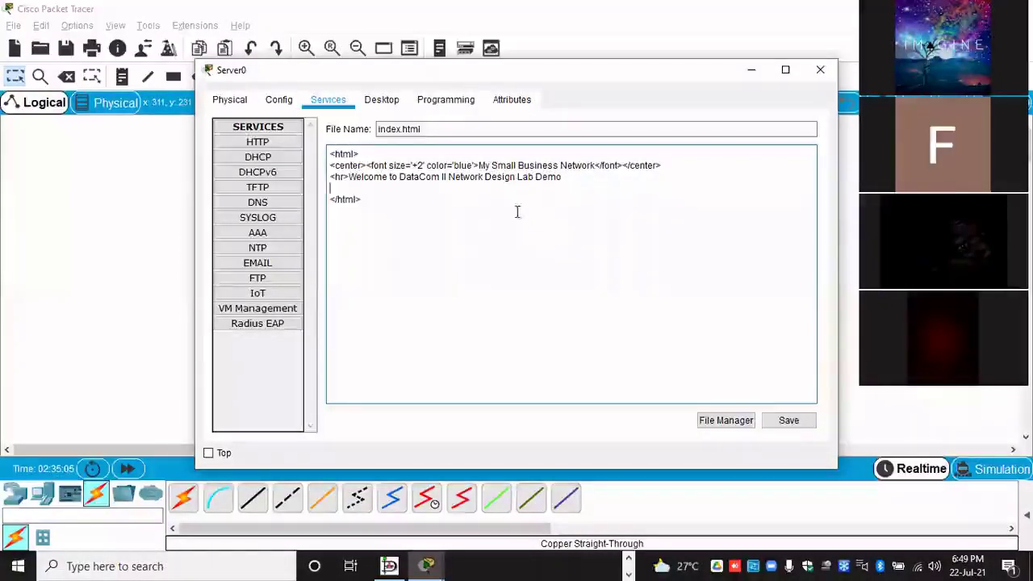
{"action": "left_click", "coordinate": [791, 422]}
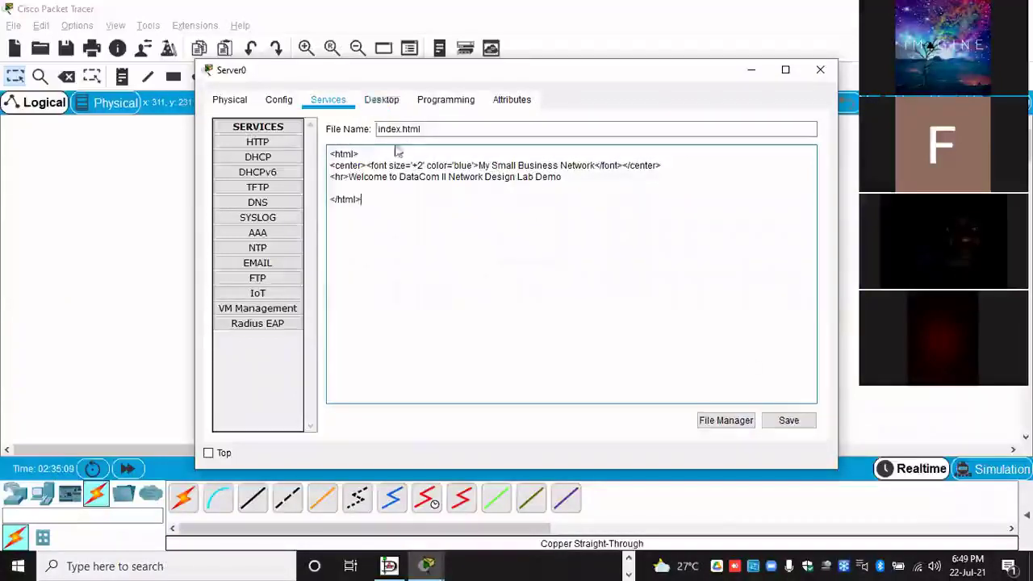
{"action": "left_click", "coordinate": [791, 421]}
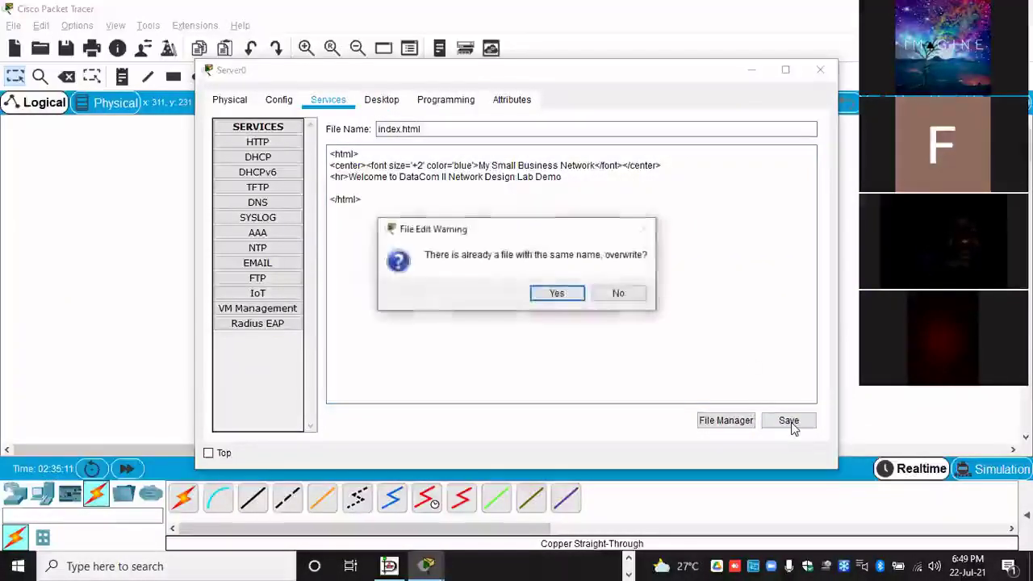
{"action": "left_click", "coordinate": [564, 296]}
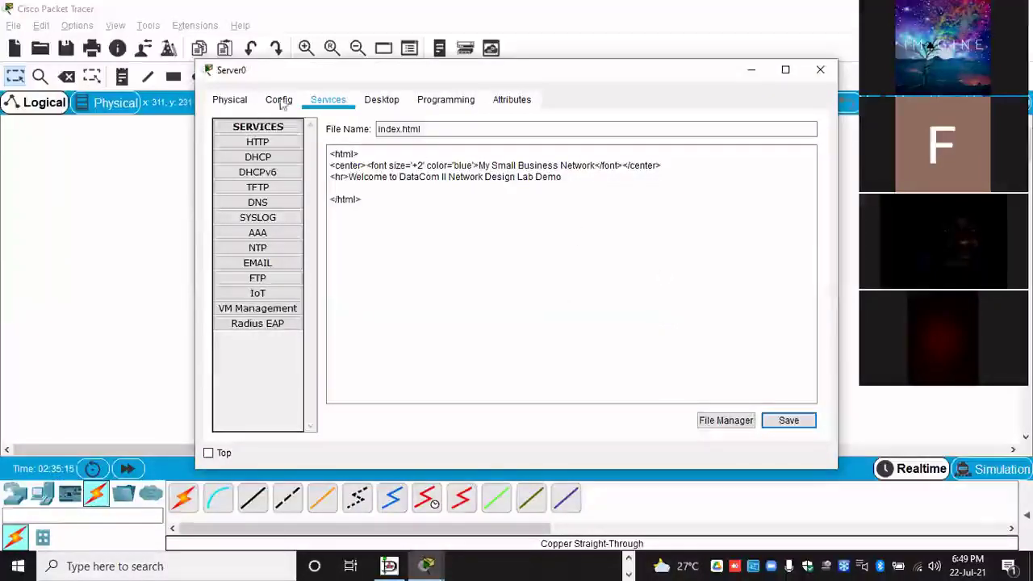
{"action": "left_click", "coordinate": [819, 72]}
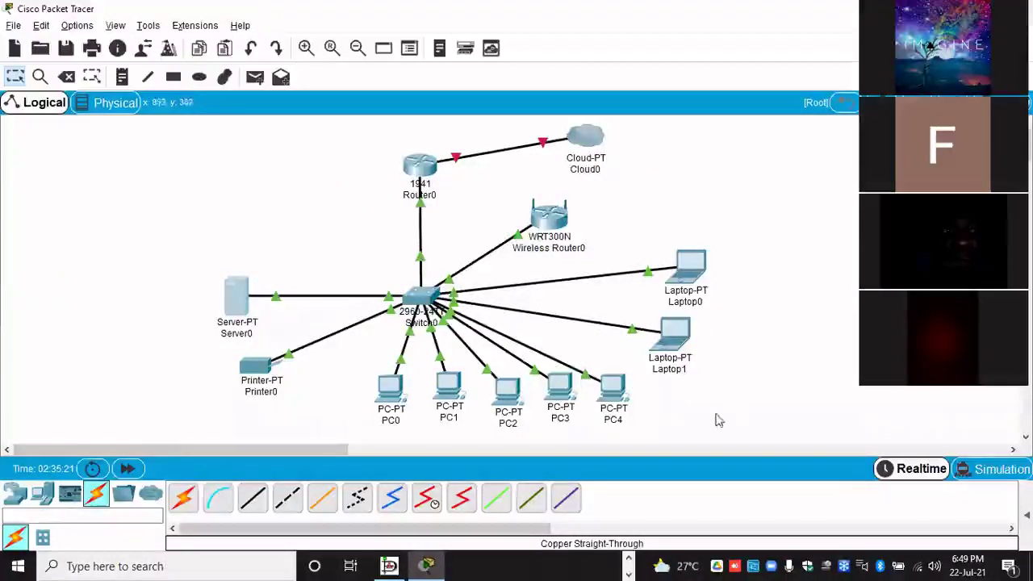
Step: Load the web page at 192.168.10.5 in PC4's web browser, and close the PC4 window
{"action": "left_click", "coordinate": [613, 395]}
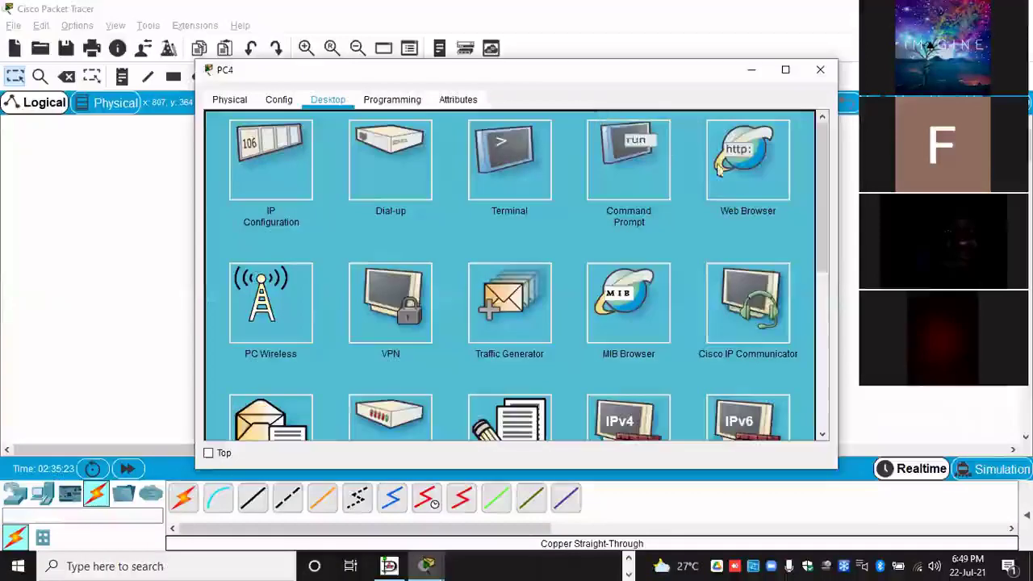
{"action": "left_click", "coordinate": [742, 167]}
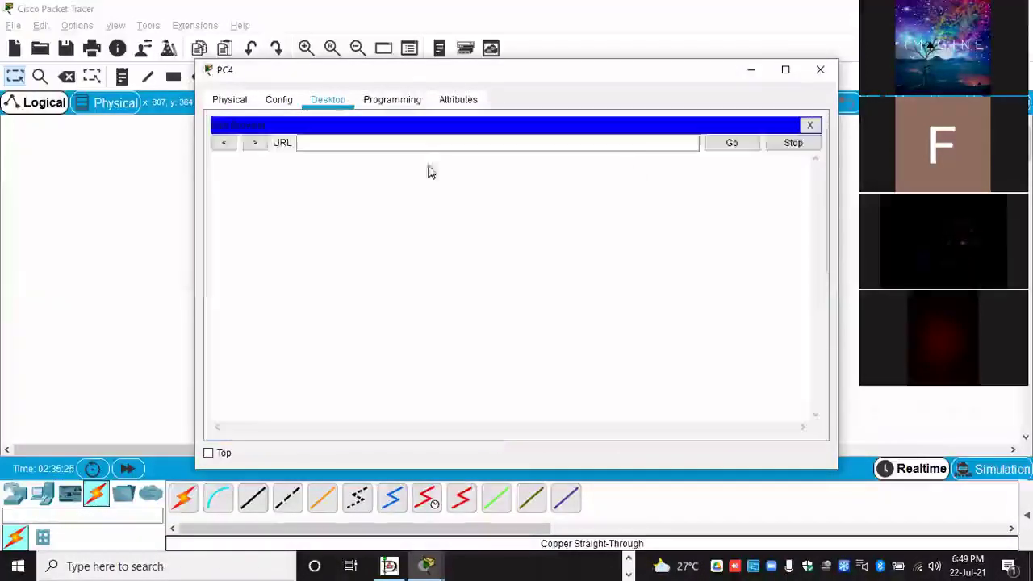
{"action": "left_click", "coordinate": [408, 137]}
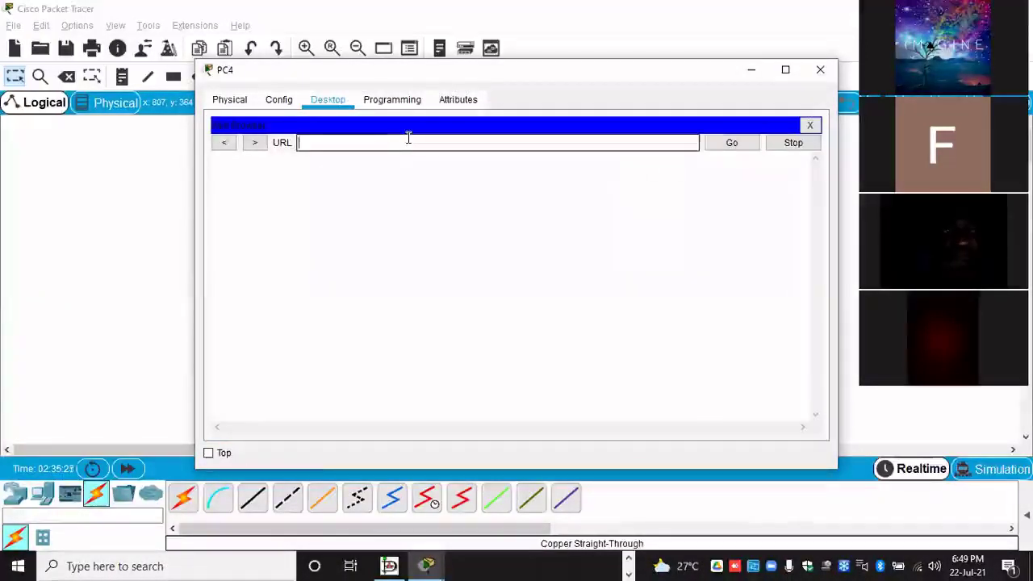
{"action": "type", "text": "19"}
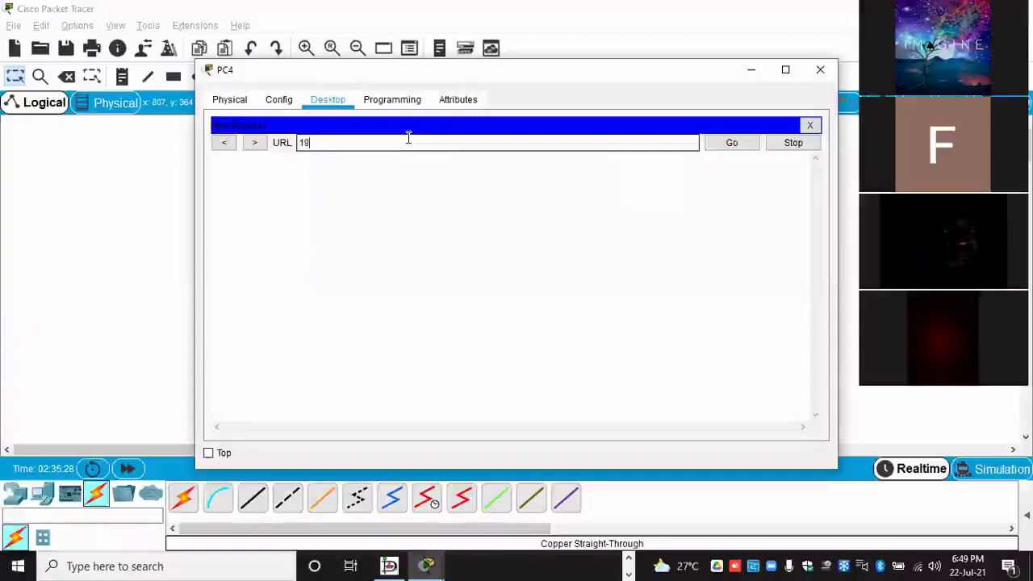
{"action": "type", "text": "2"}
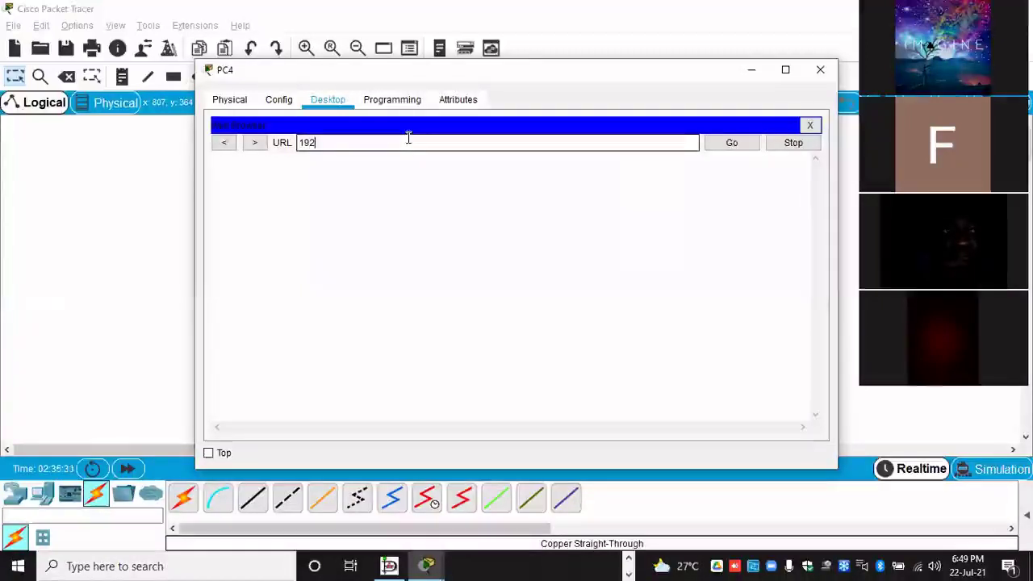
{"action": "type", "text": ".16"}
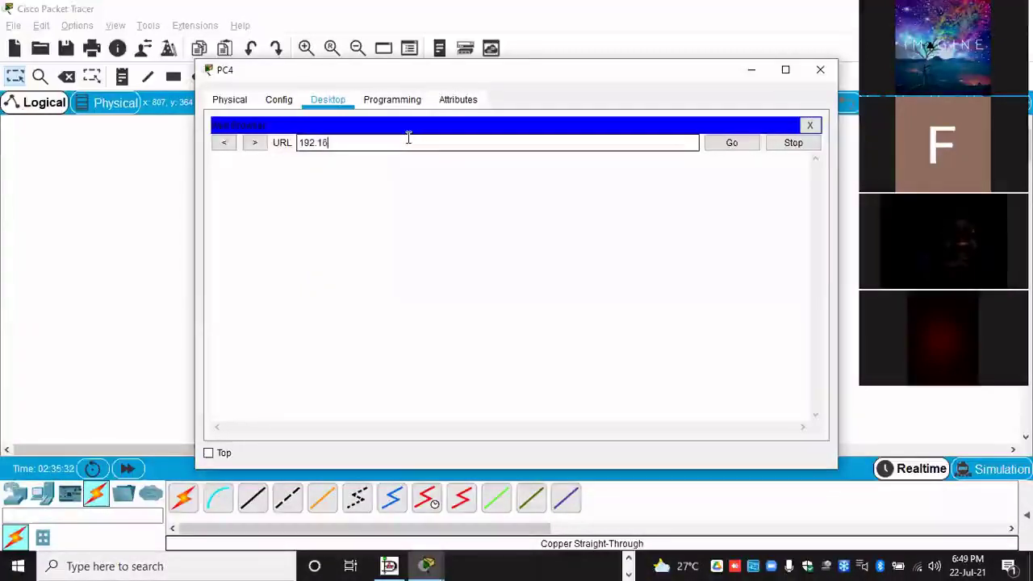
{"action": "type", "text": "8.10"}
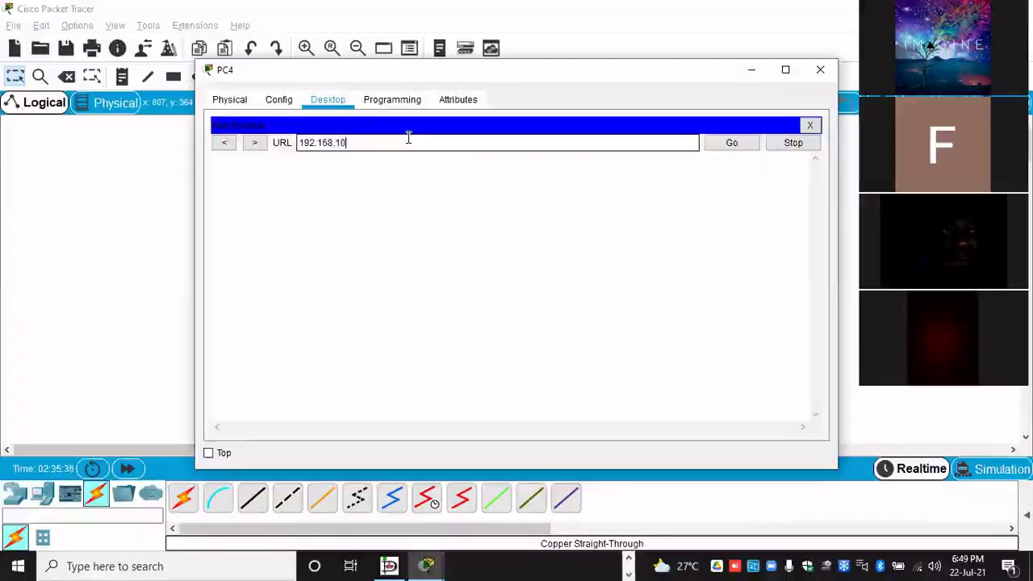
{"action": "type", "text": ".5"}
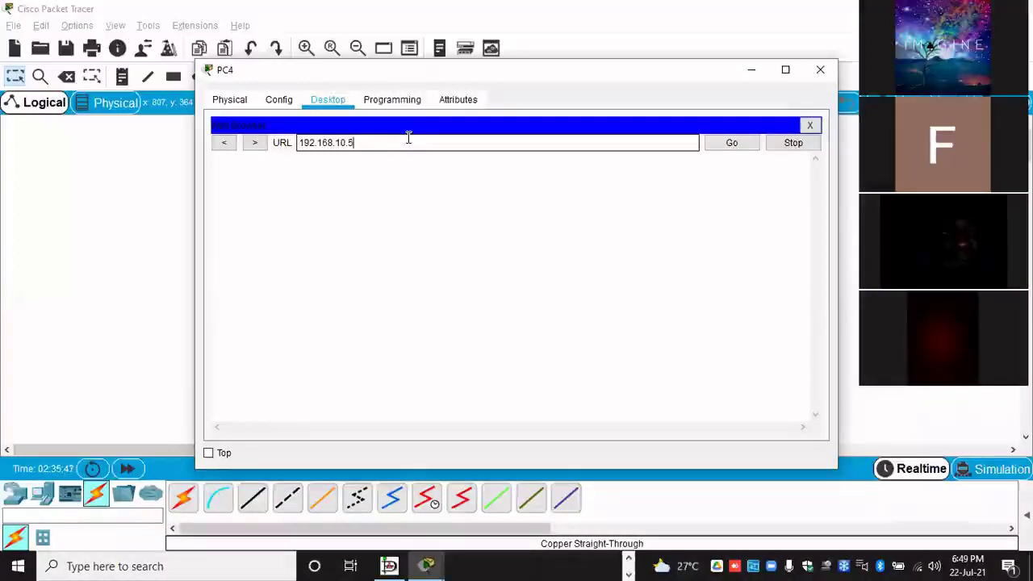
{"action": "key", "text": "Return"}
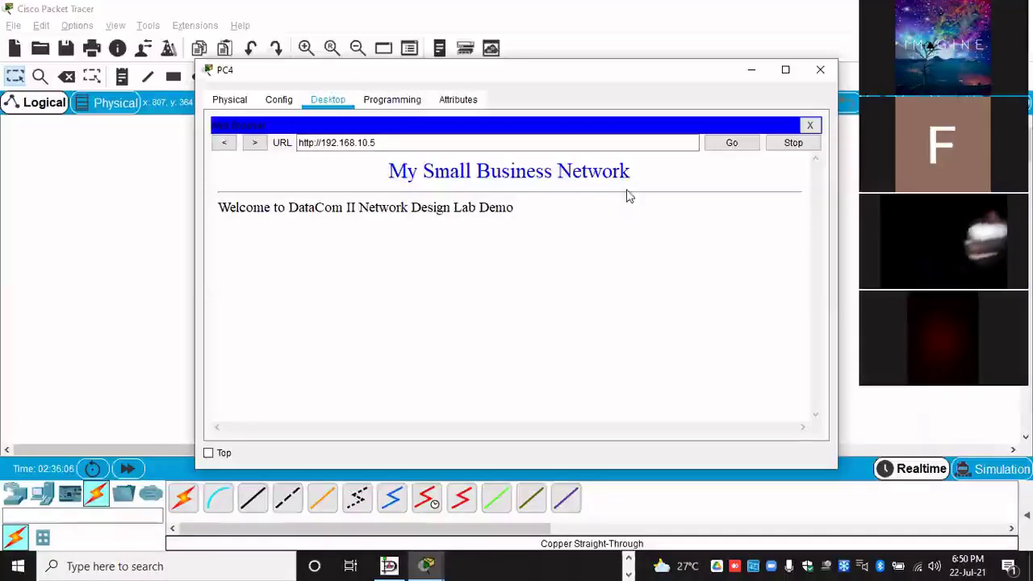
{"action": "left_click", "coordinate": [820, 72]}
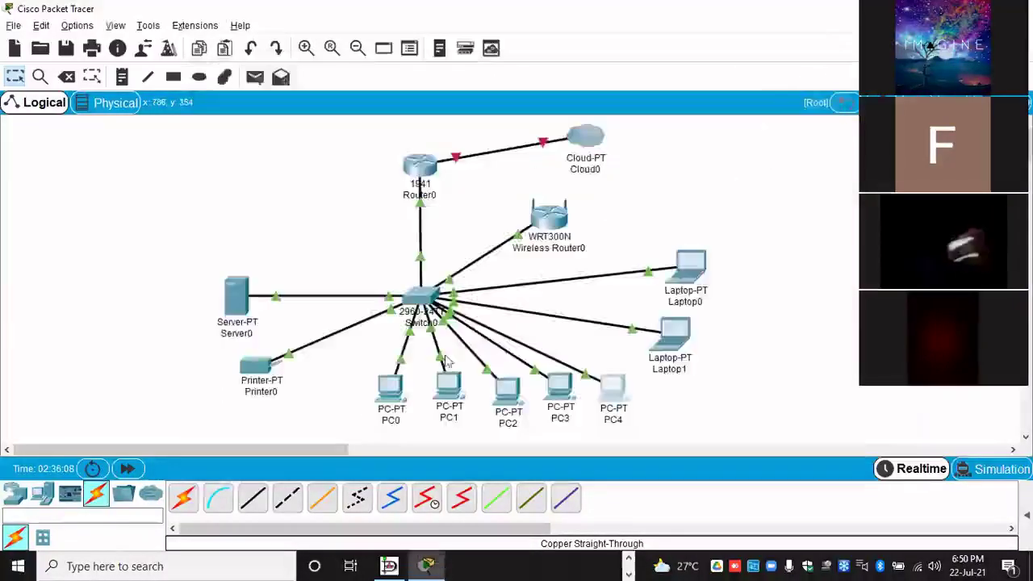
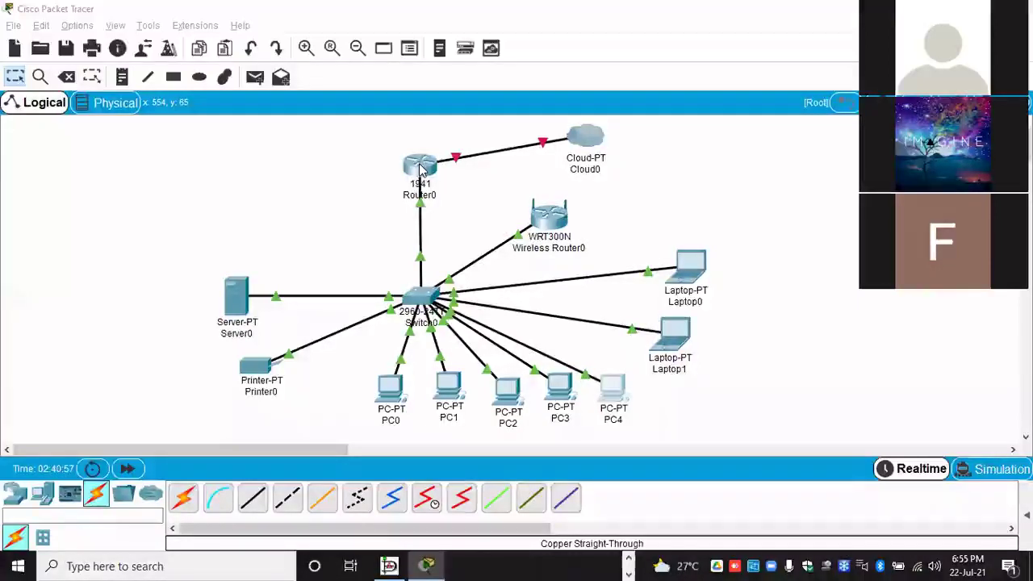
Step: Inspect Router0's static routes and GigabitEthernet0/1 interface settings, and highlight the interface's IP address
{"action": "left_click", "coordinate": [419, 168]}
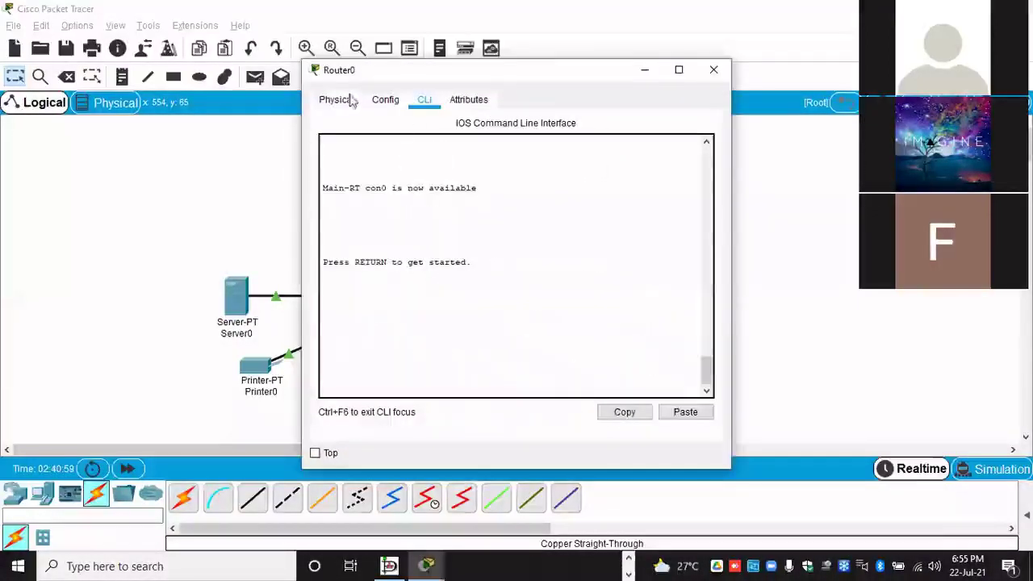
{"action": "left_click", "coordinate": [383, 100]}
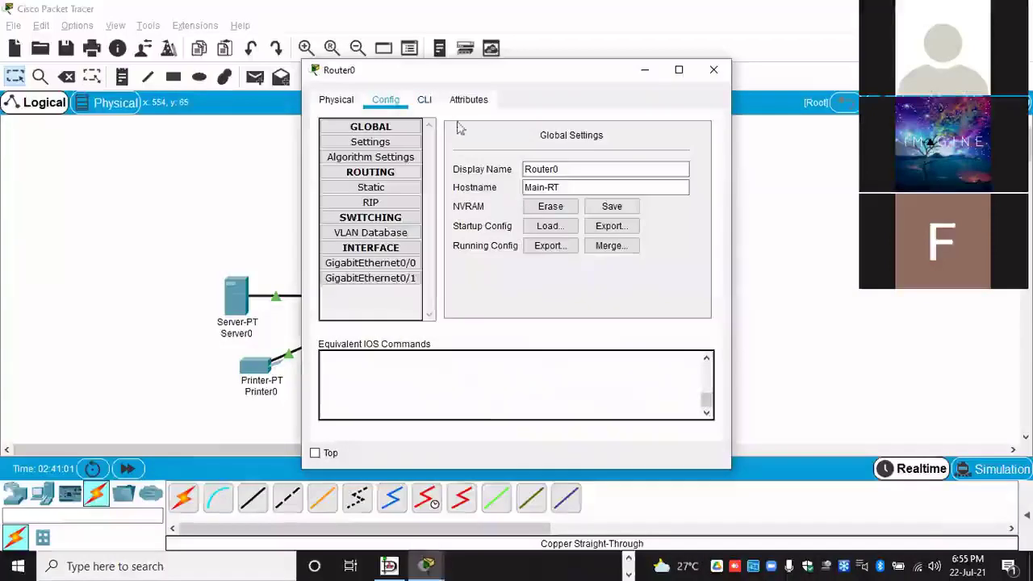
{"action": "left_click", "coordinate": [385, 187]}
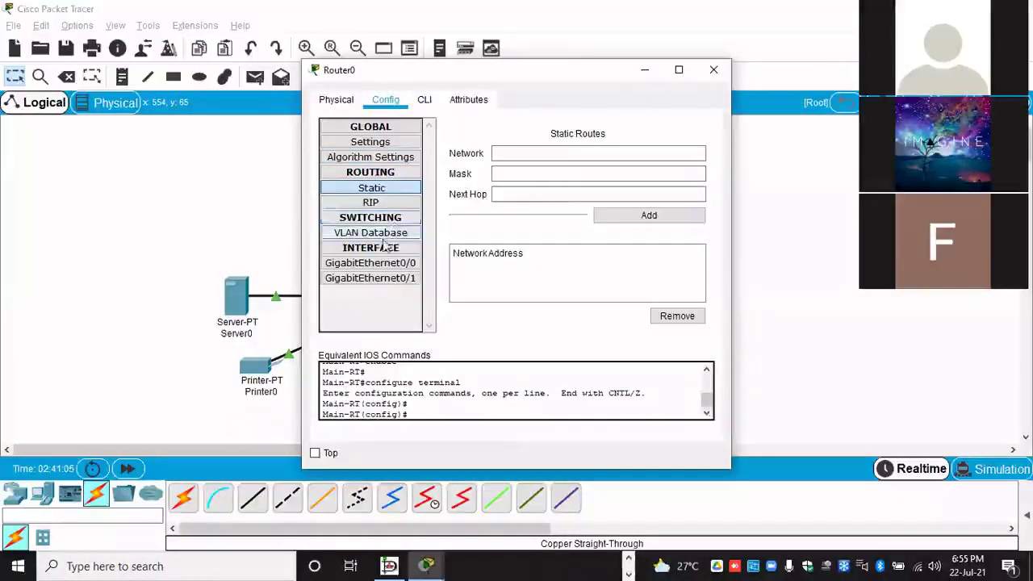
{"action": "left_click", "coordinate": [387, 280]}
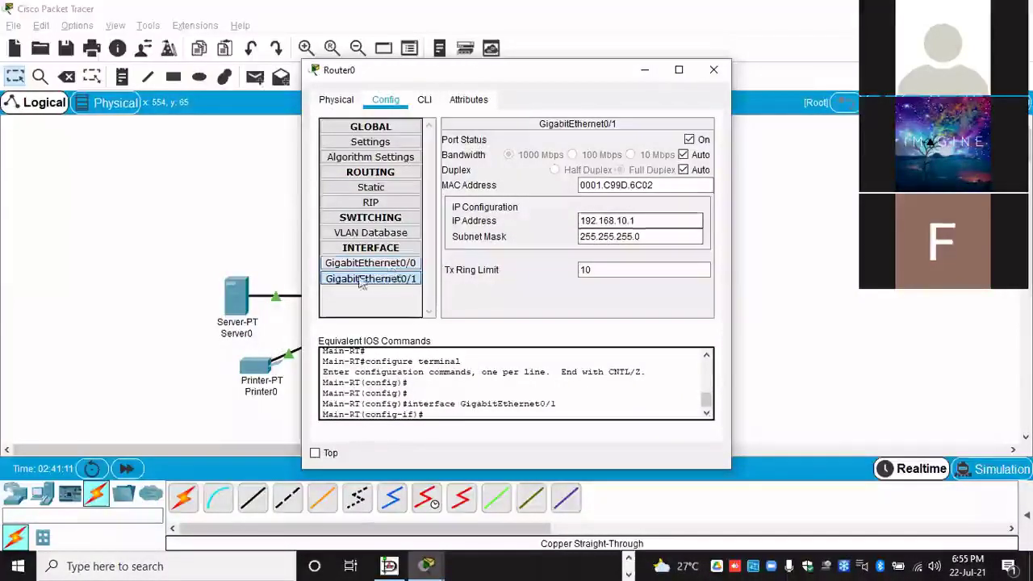
{"action": "left_click", "coordinate": [645, 221]}
{"action": "left_click_drag", "start_coordinate": [636, 220], "coordinate": [584, 220]}
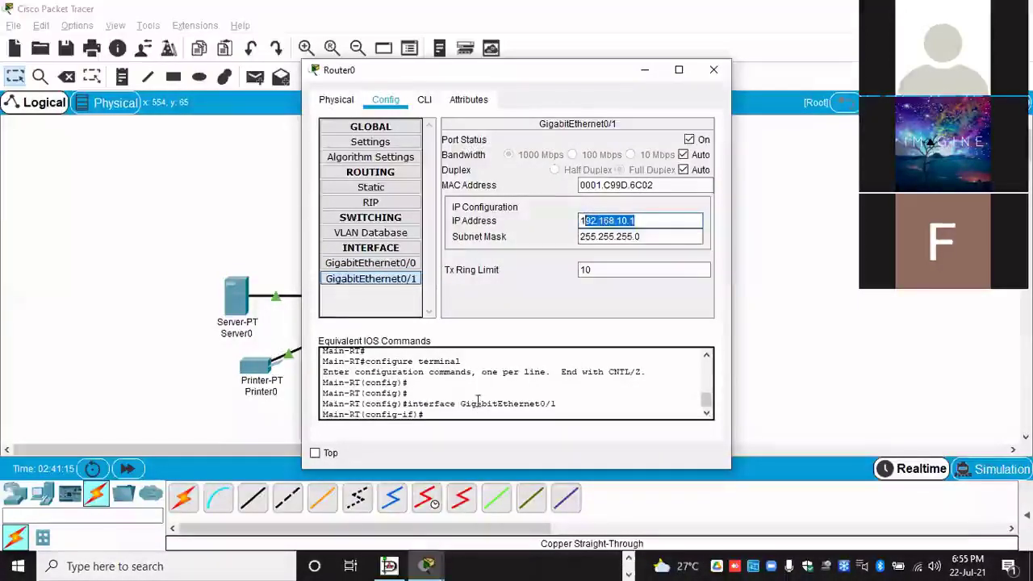
Step: Highlight the IP address of Router0's GigabitEthernet0/1 interface for review, and close the Router0 window
{"action": "key", "text": "Tab"}
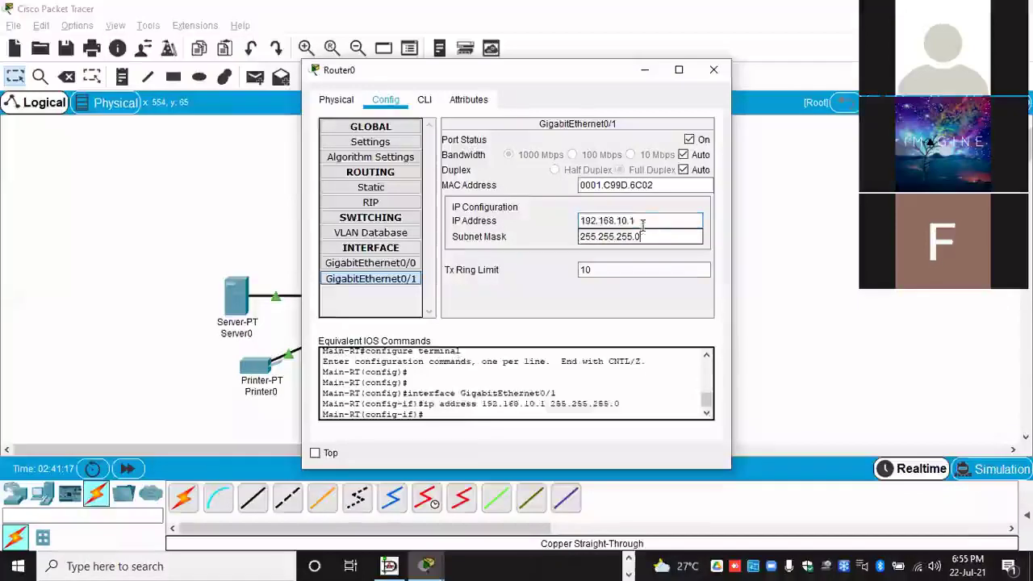
{"action": "left_click_drag", "start_coordinate": [646, 222], "coordinate": [548, 230]}
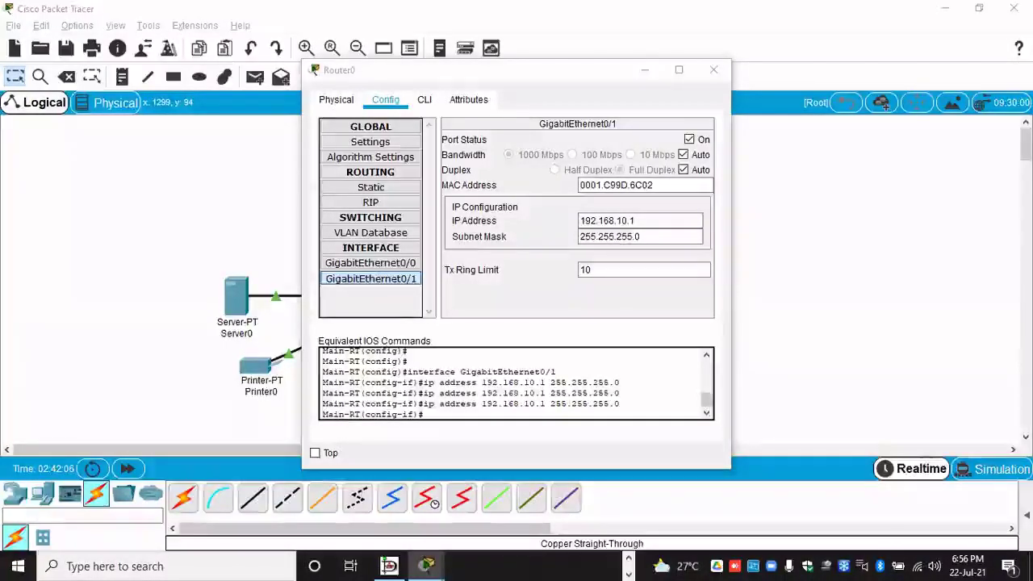
{"action": "left_click", "coordinate": [714, 69]}
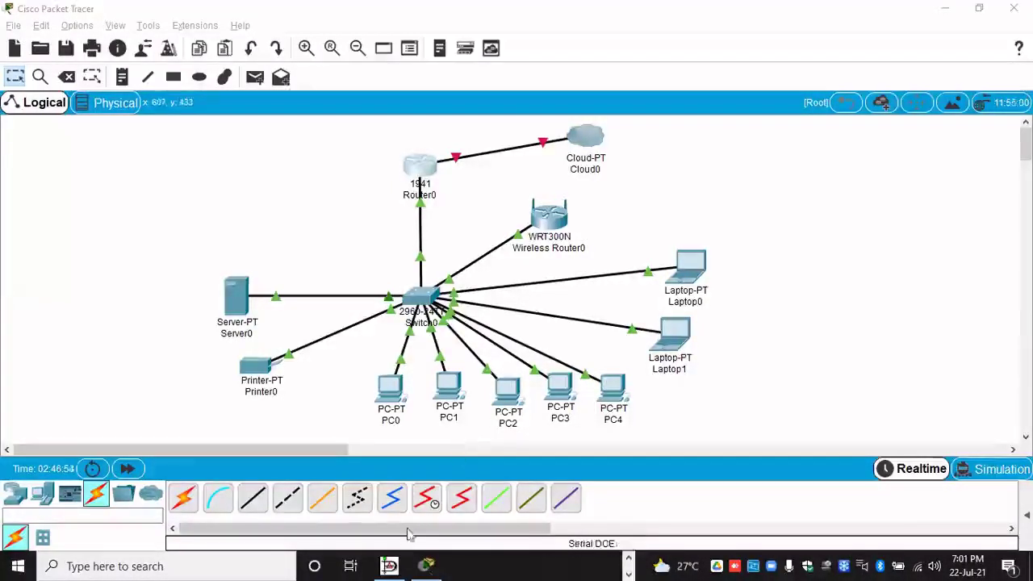
Step: Switch to the Dia network diagram to review it, return to Packet Tracer, and show the port labels on Laptop0's link
{"action": "left_click", "coordinate": [393, 565]}
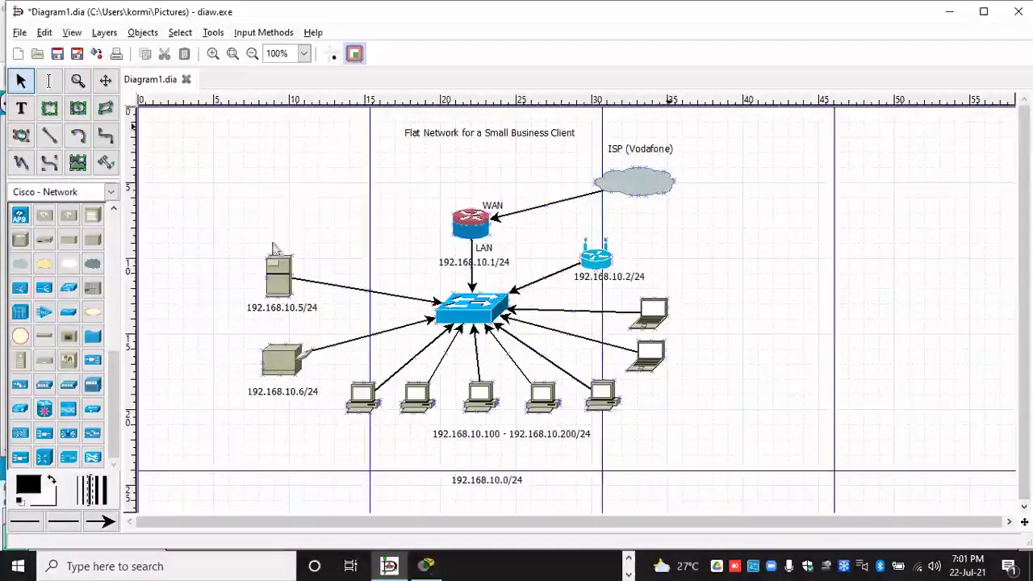
{"action": "left_click", "coordinate": [426, 566]}
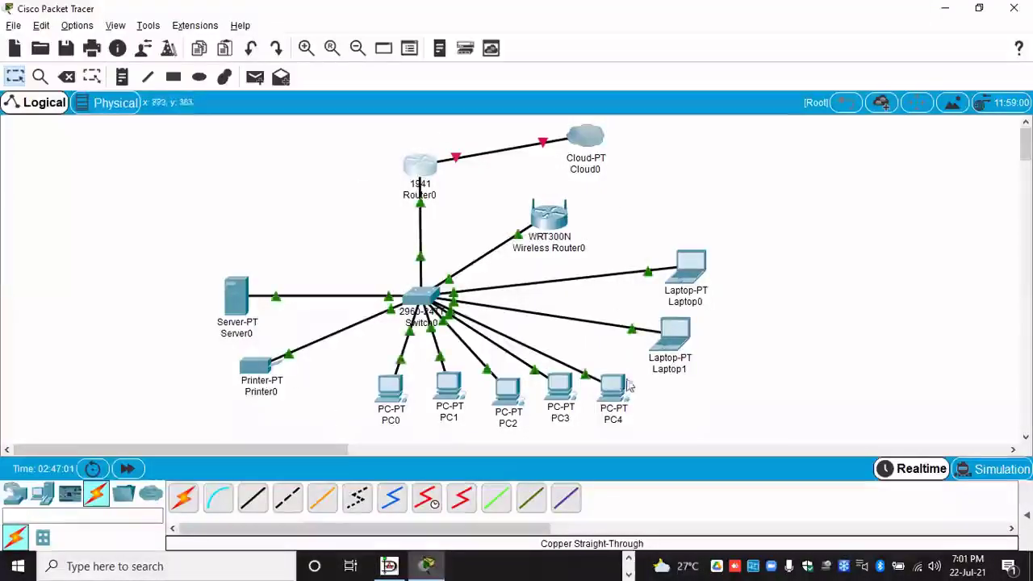
{"action": "mouse_move", "coordinate": [615, 274]}
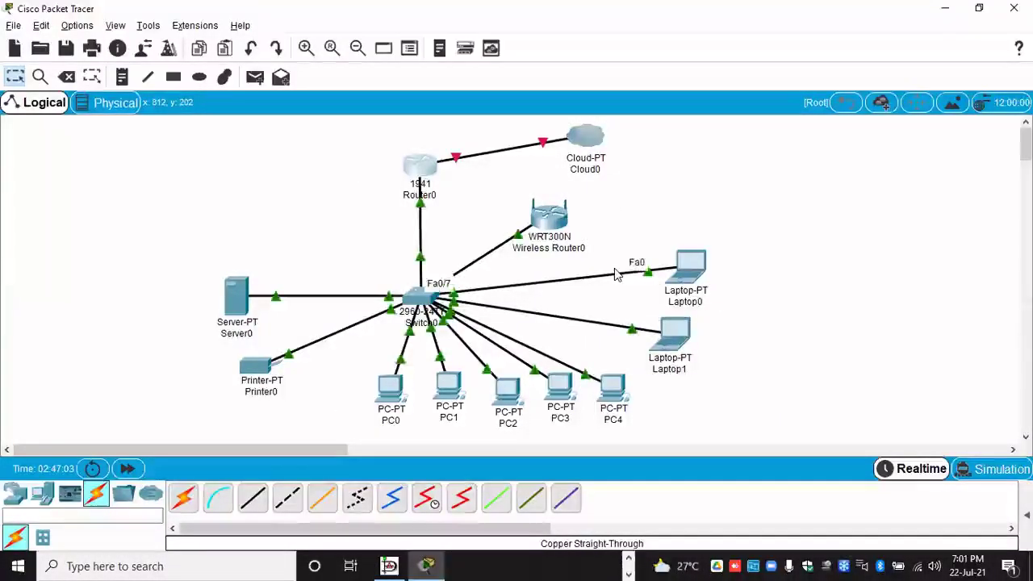